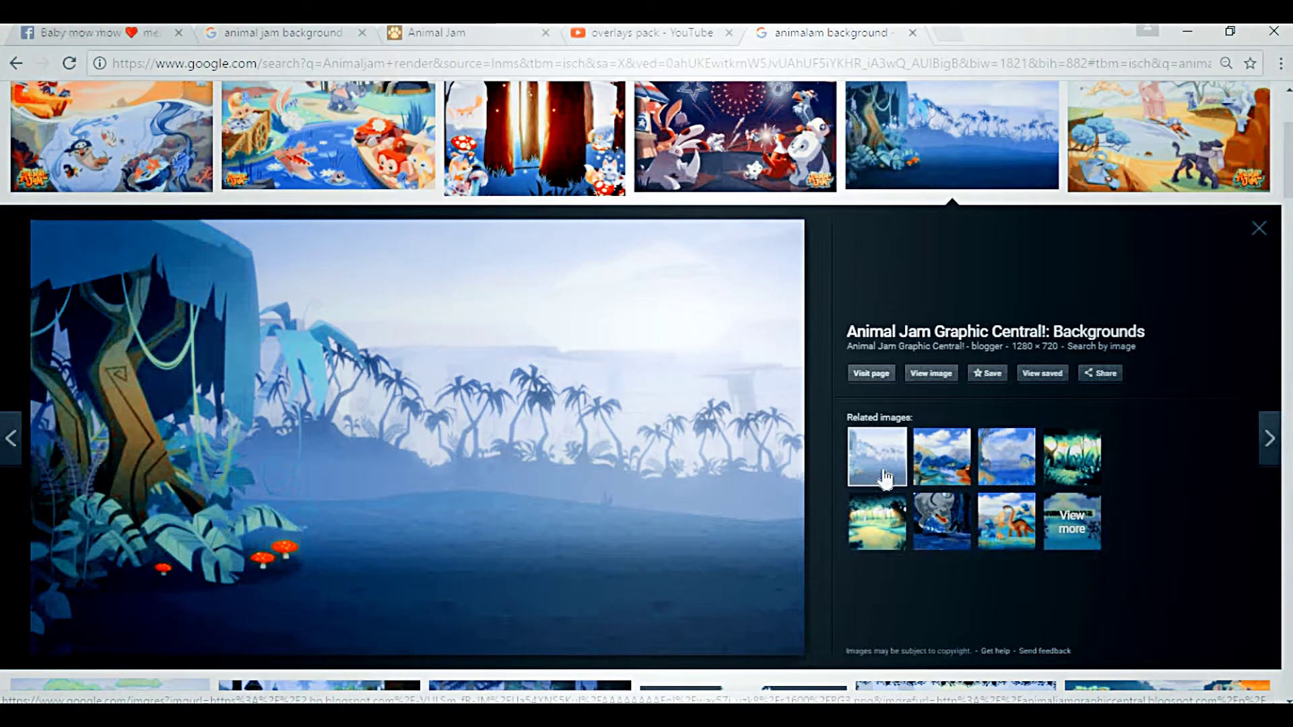
Step: Copy the enlarged foggy Animal Jam jungle background image from Google Images
right_click(877, 431)
left_click(658, 334)
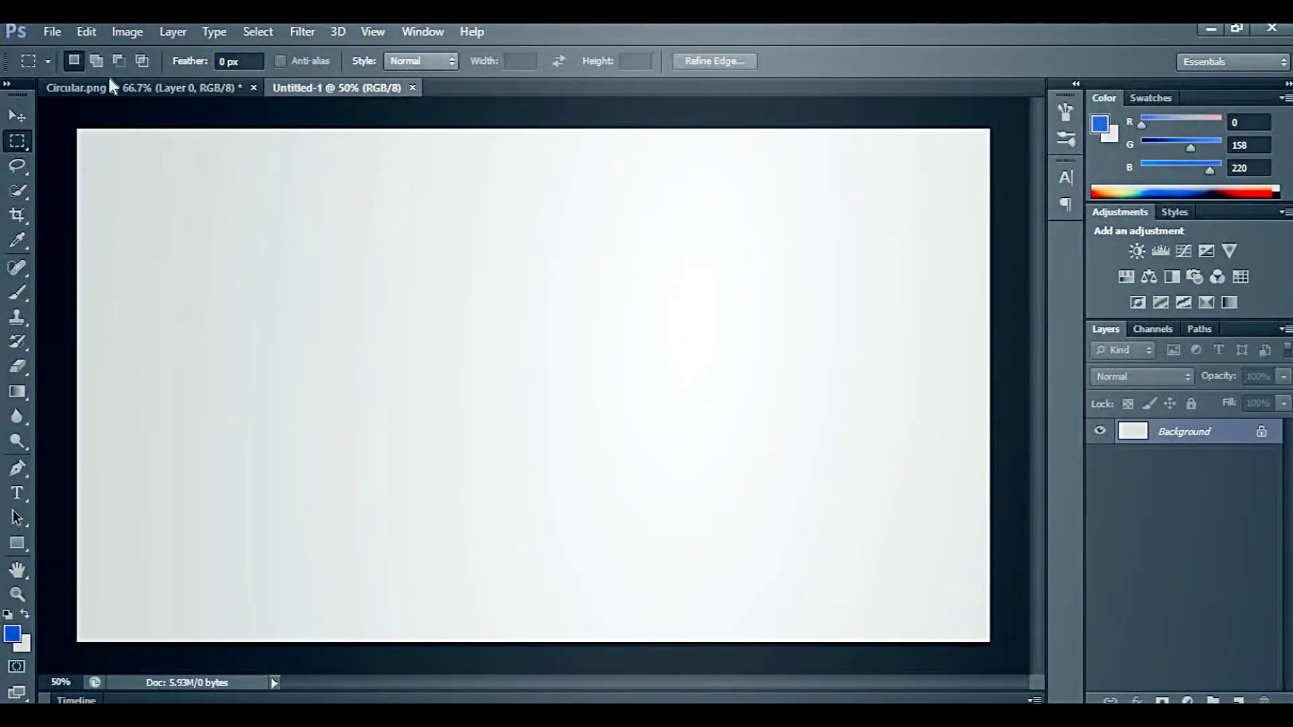
Step: Paste the jungle background into Untitled-1, scale it to fill the canvas, and start the title text
key("ctrl+v")
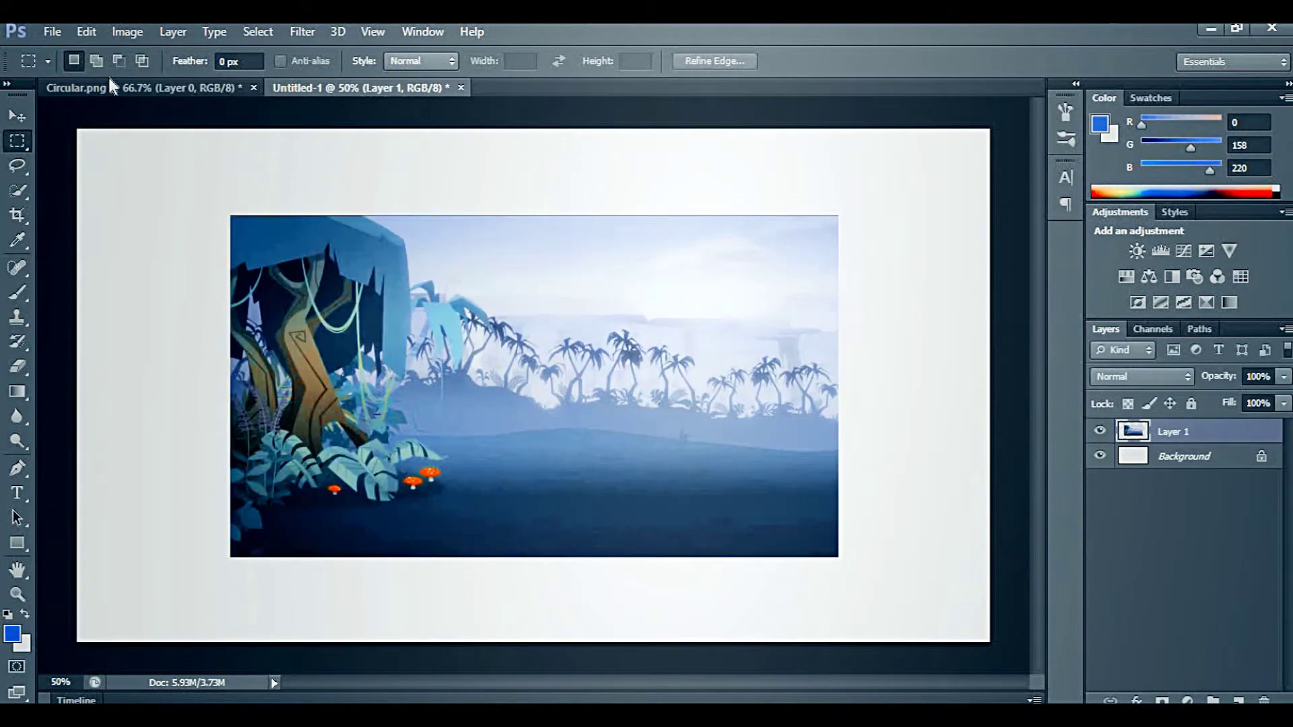
key("ctrl+t")
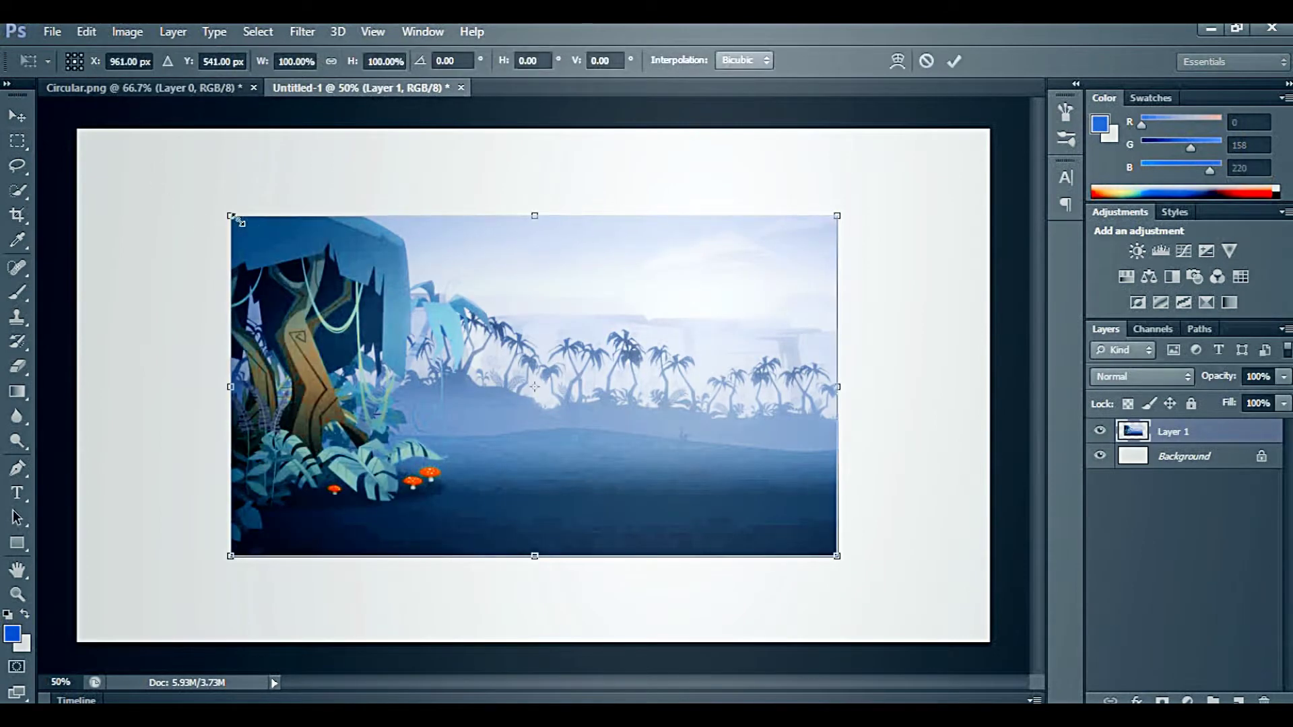
left_click_drag(229, 214, 77, 129)
key("m")
left_click(576, 299)
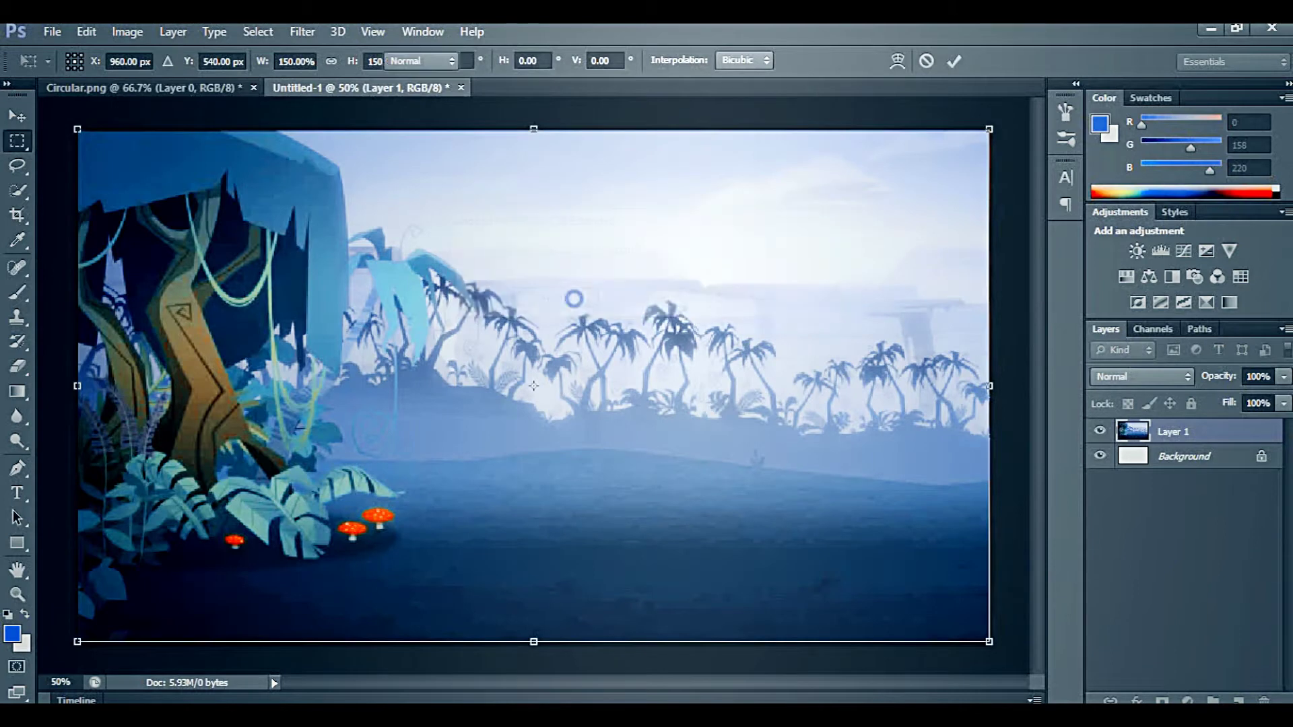
left_click(16, 493)
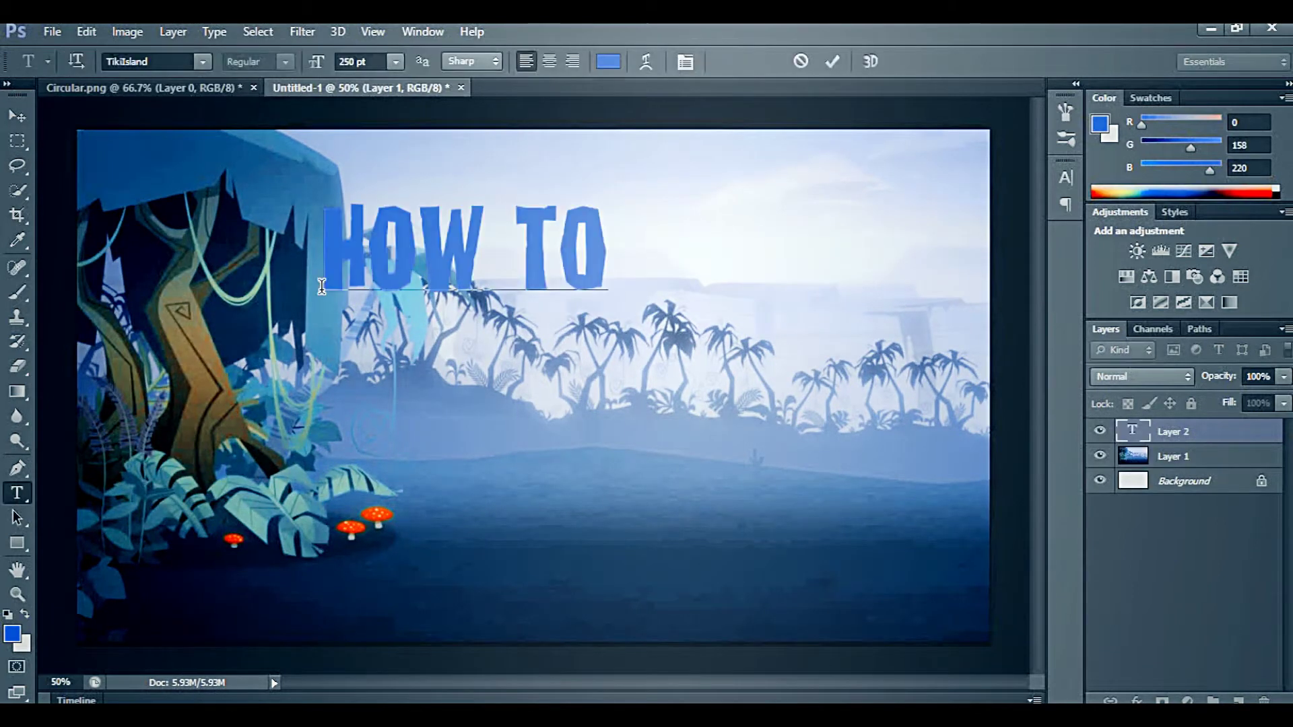
Step: Finish the HOW TO text, then tilt it upward and reposition it
left_click(17, 144)
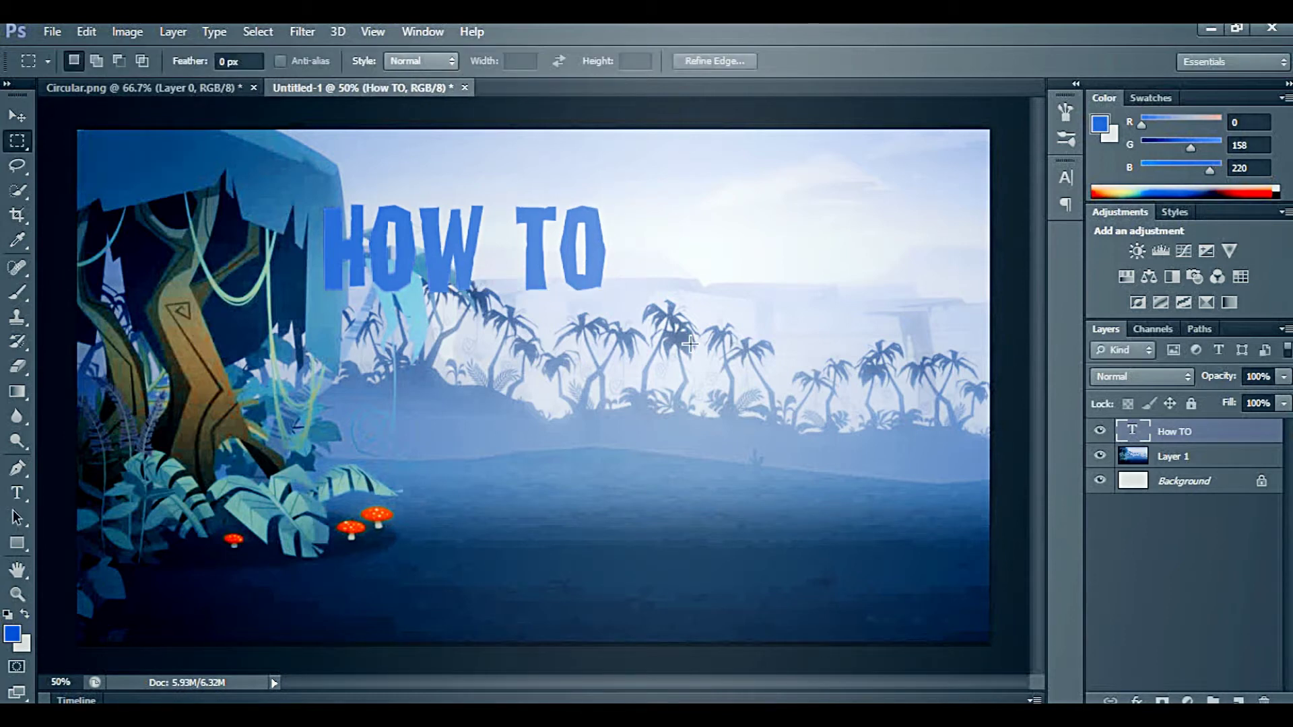
key("ctrl+t")
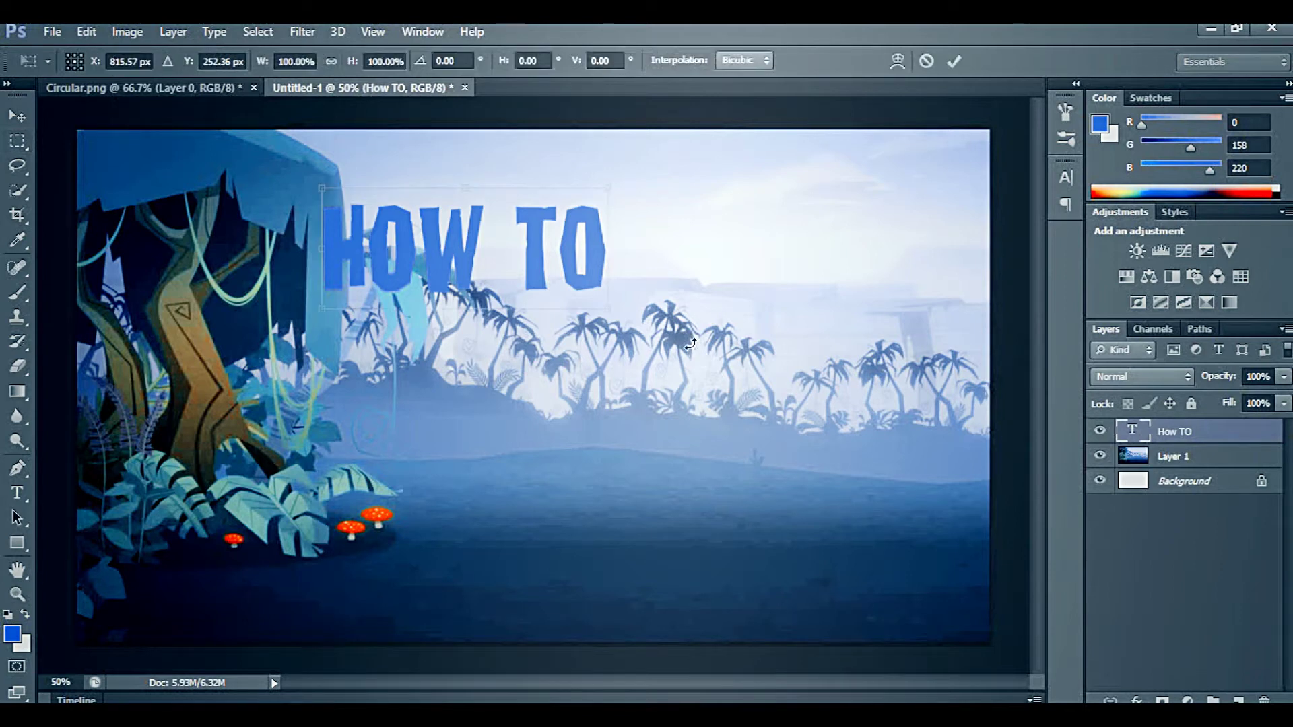
left_click_drag(467, 146, 440, 149)
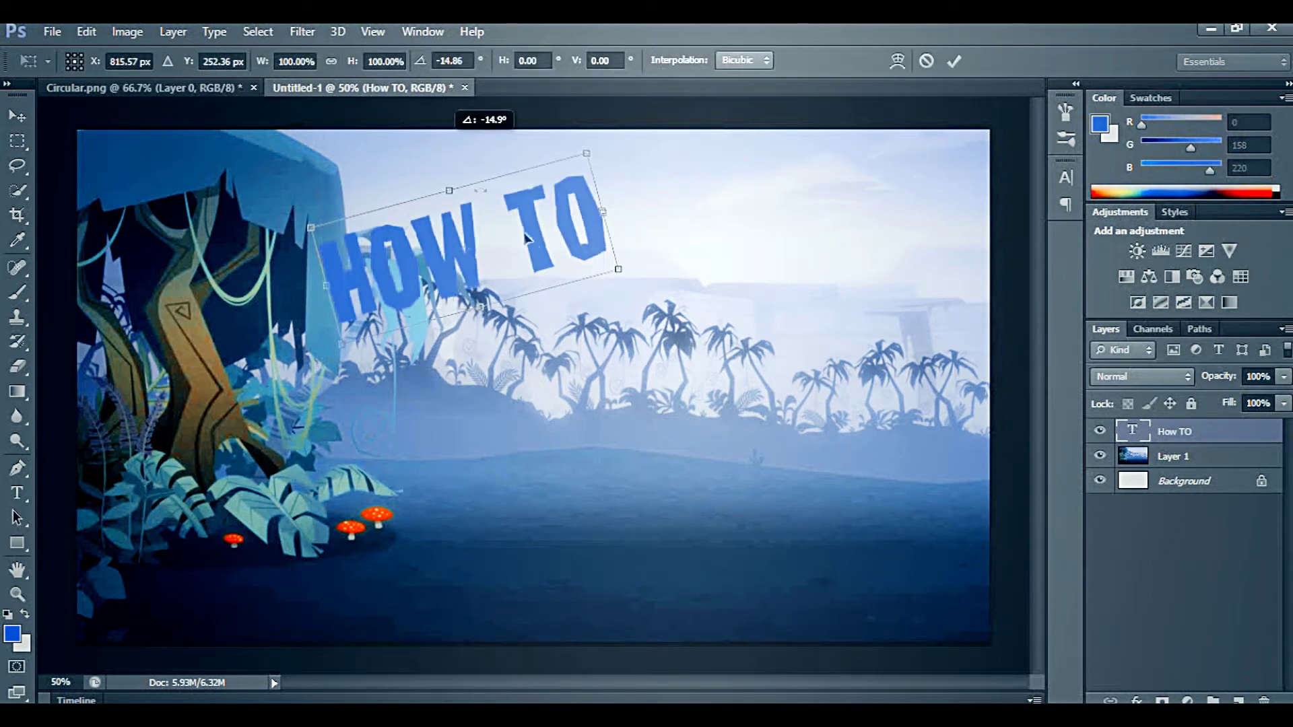
left_click_drag(453, 268, 357, 293)
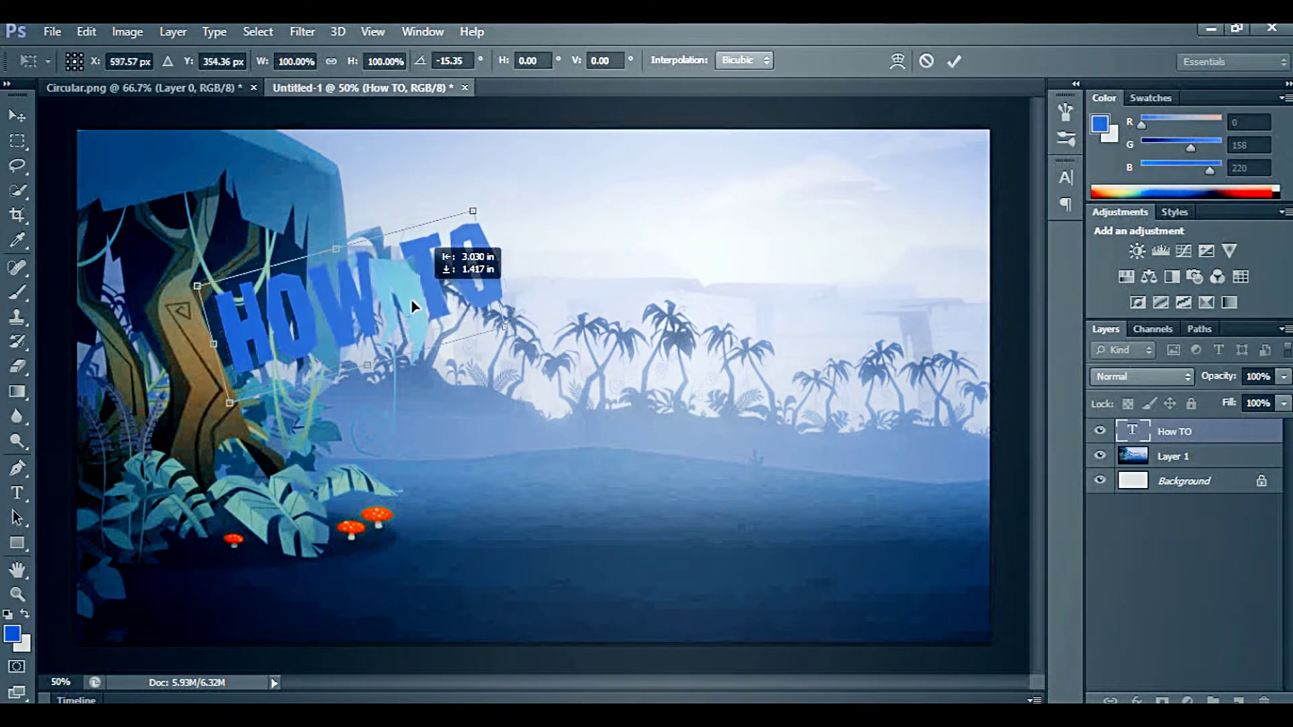
key("Escape")
Step: Add a PHOTOSHOP text line beneath HOW TO, tilted down to the right and enlarged
key("t")
left_click(503, 360)
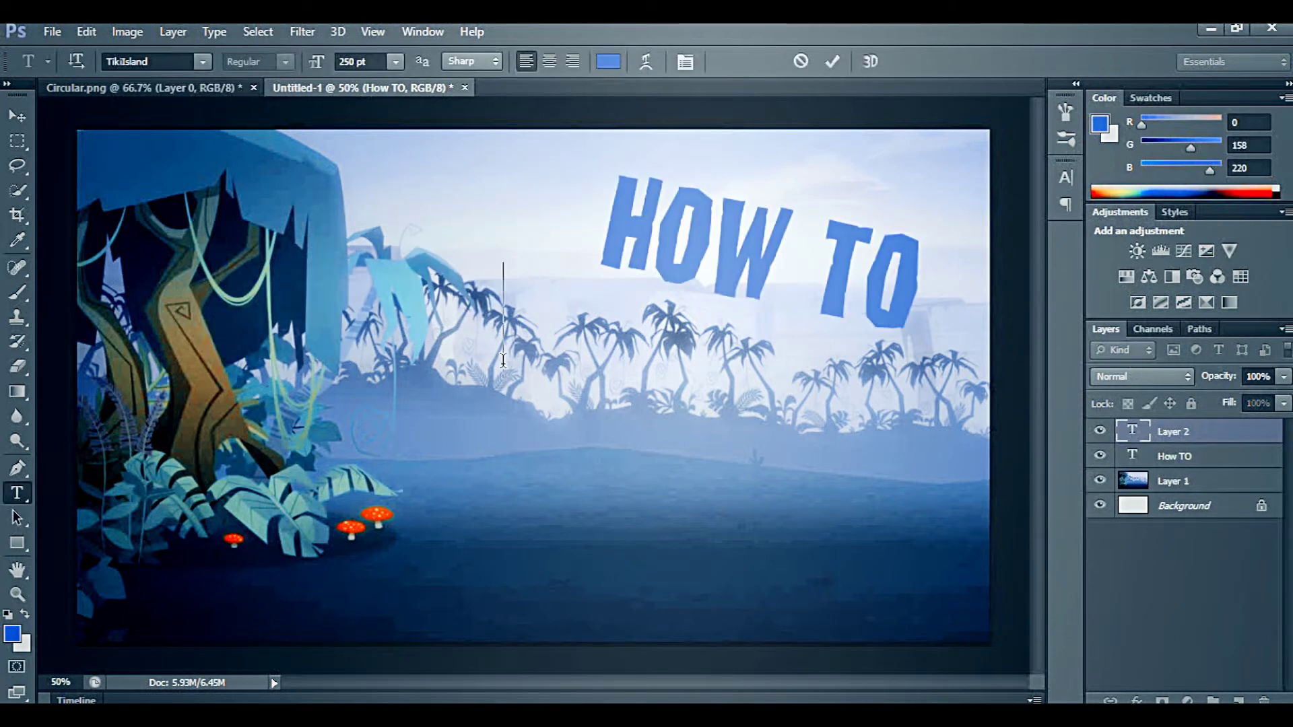
type("PHOTOSHOP")
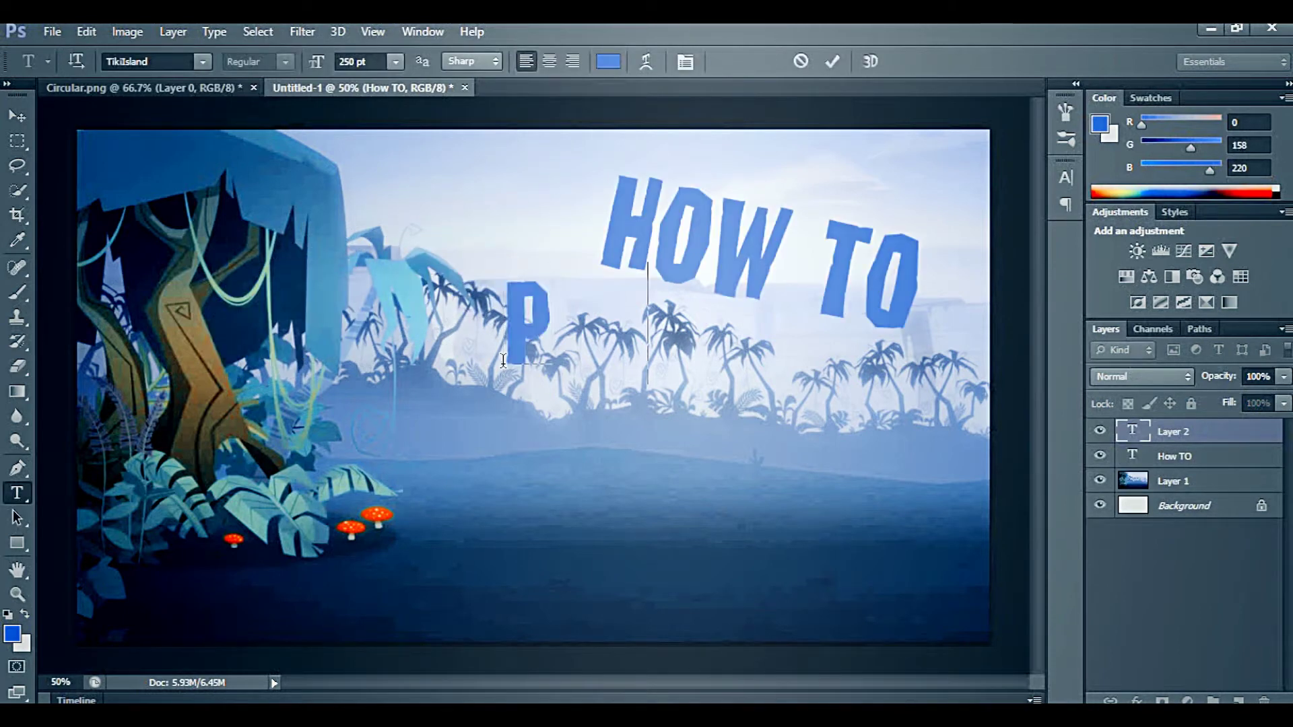
key("ctrl+Return")
key("m")
key("ctrl+t")
left_click_drag(720, 310, 599, 310)
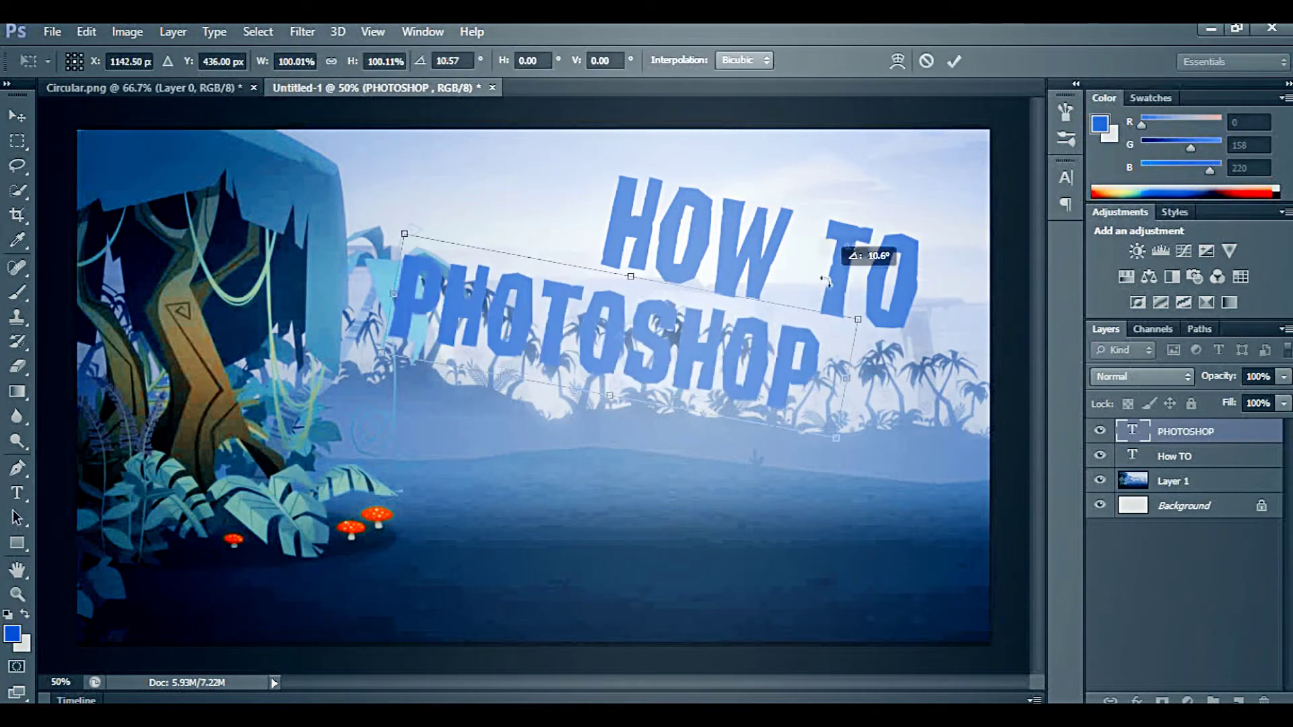
left_click_drag(827, 394, 837, 491)
left_click_drag(360, 322, 350, 337)
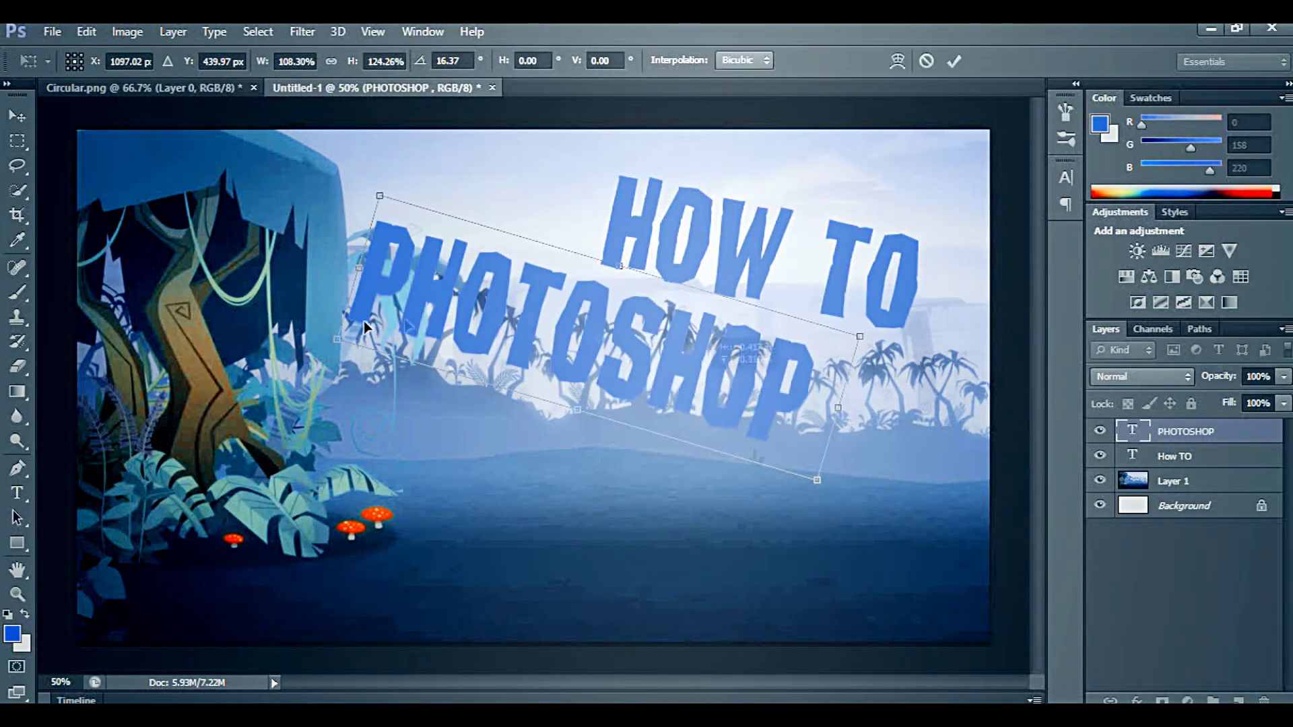
left_click_drag(774, 263, 761, 269)
key("Return")
Step: Adjust the tilt of the HOW TO text slightly
key("alt+bracketleft")
key("ctrl+t")
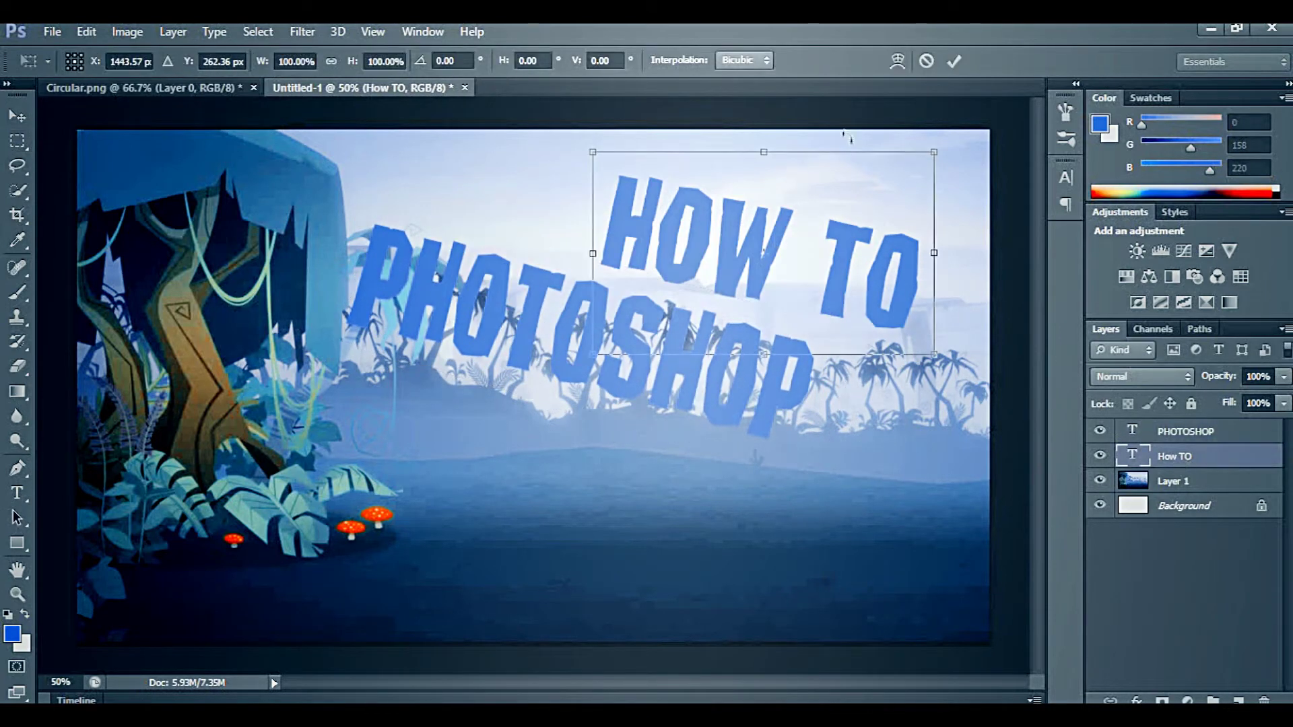
left_click_drag(940, 151, 896, 111)
key("Return")
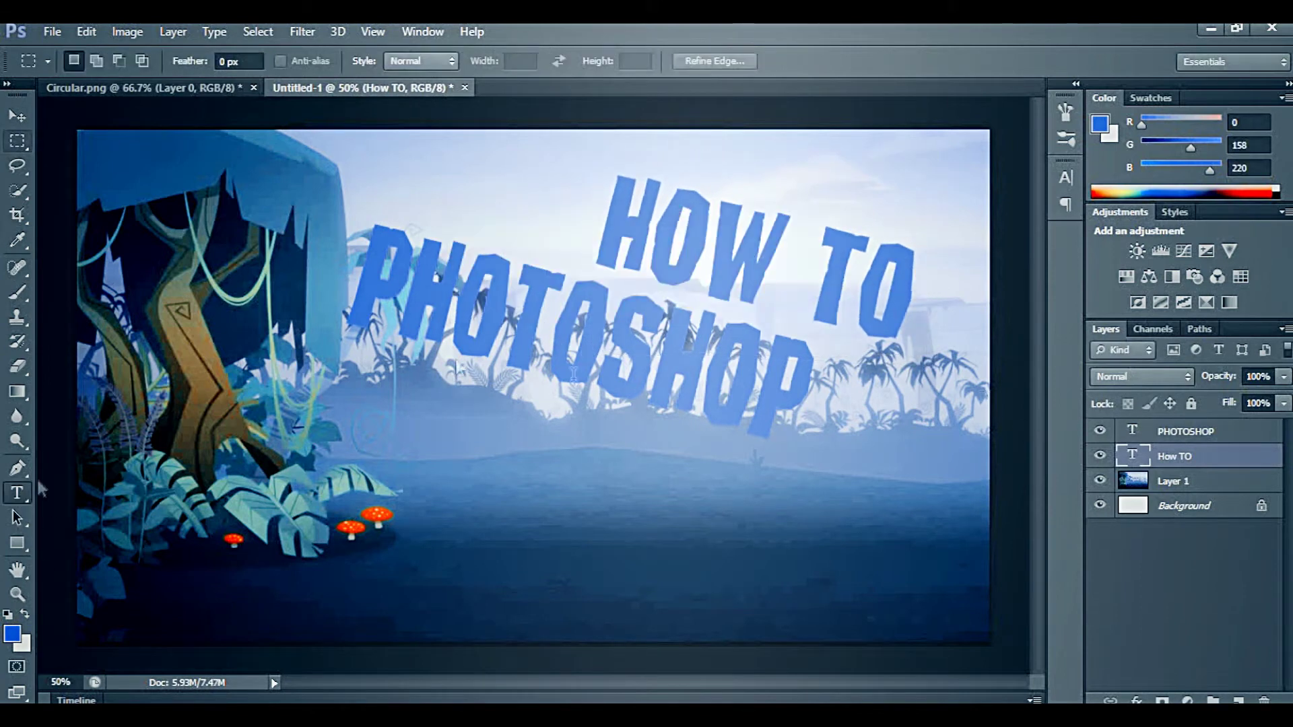
Step: Add a THUMBNAILS text line in a darker blue on the lower canvas
key("t")
left_click(586, 441)
type("CHURRB")
key("BackSpace")
key("BackSpace")
key("BackSpace")
key("BackSpace")
key("BackSpace")
key("BackSpace")
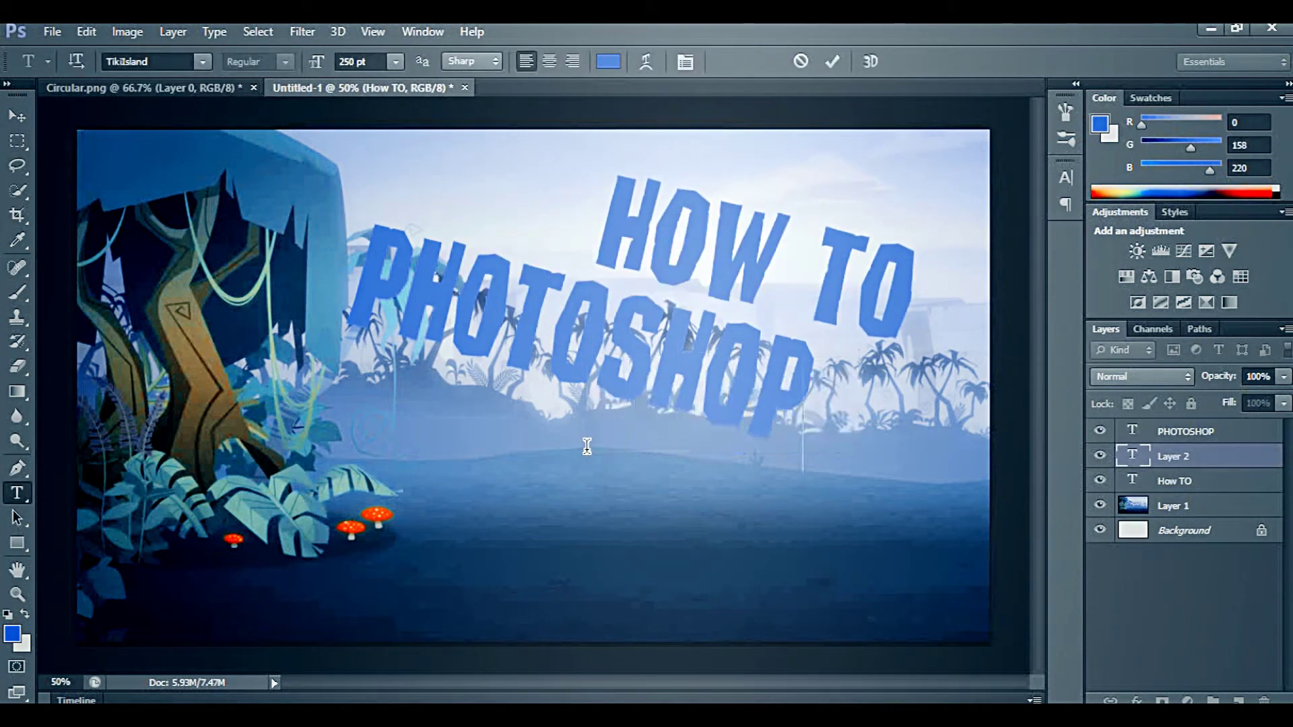
type("THUMBNAILS")
key("ctrl+a")
left_click(1194, 191)
key("ctrl+Return")
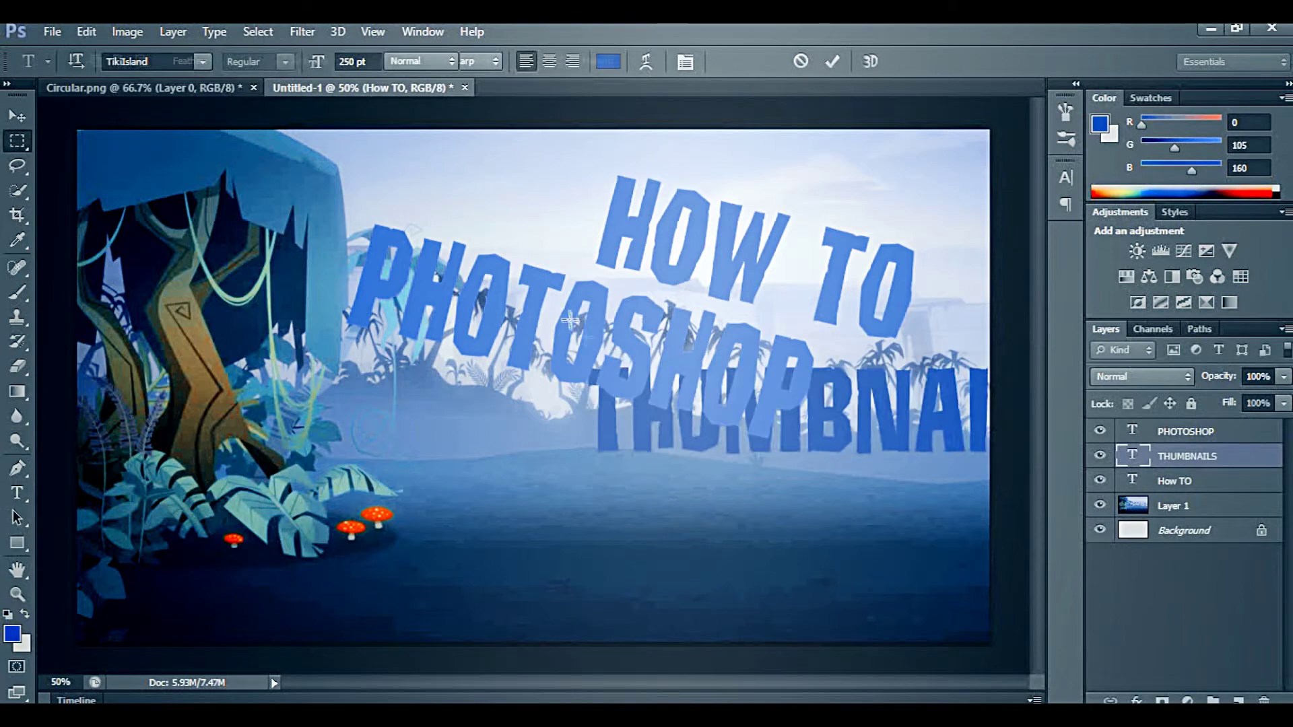
Step: Move THUMBNAILS below PHOTOSHOP, tilt it to match, and enlarge it
key("ctrl+t")
left_click_drag(718, 456, 572, 525)
left_click_drag(875, 458, 744, 504)
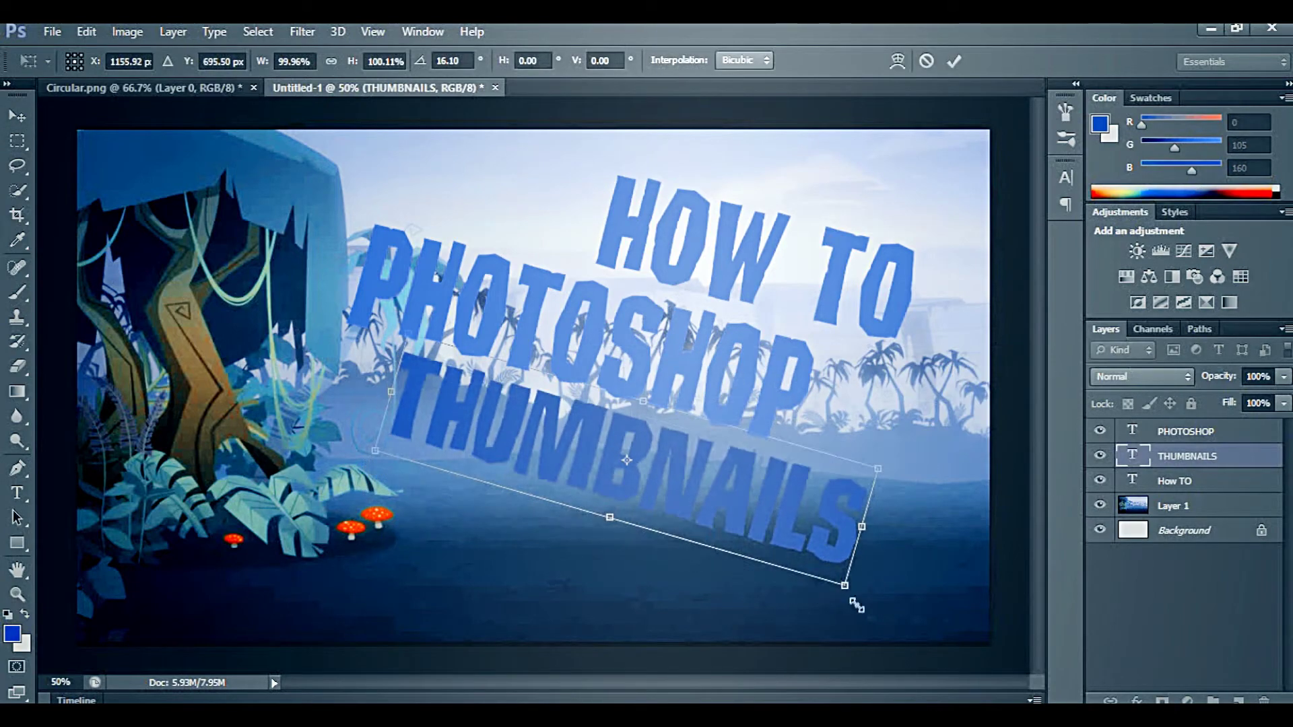
left_click_drag(836, 605, 924, 641)
key("m")
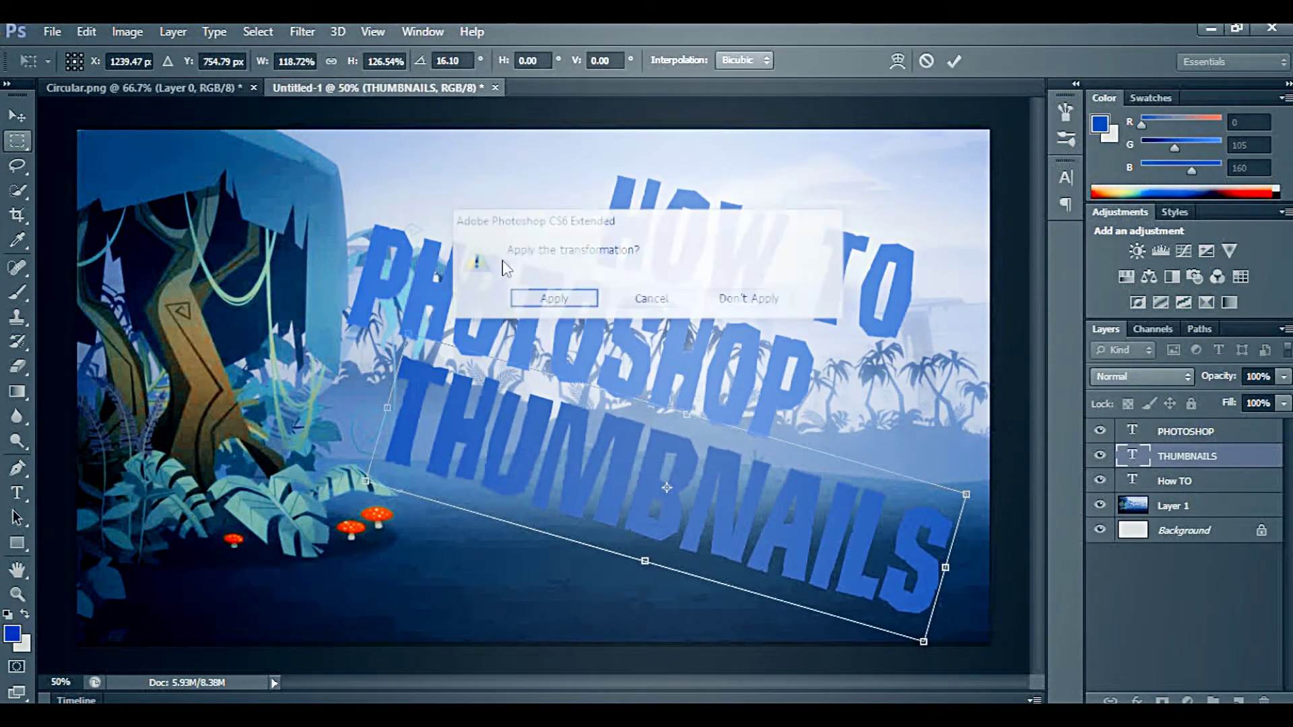
key("Return")
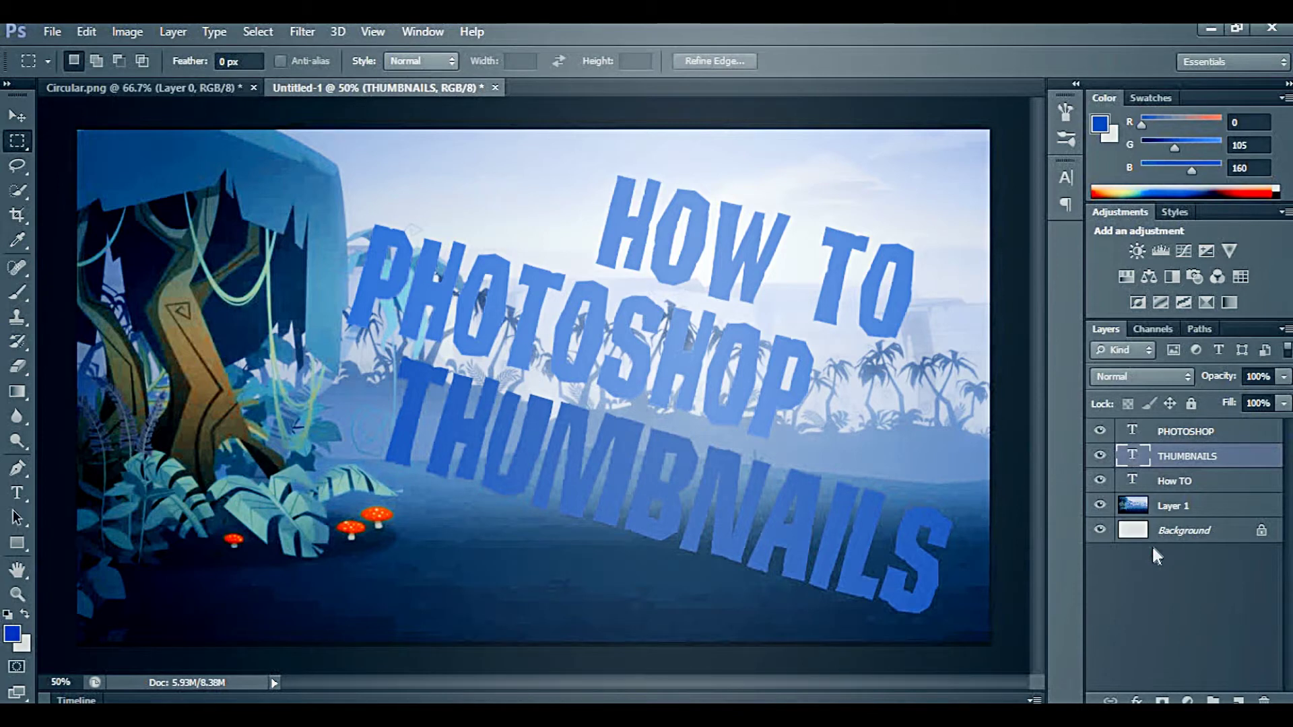
Step: Give HOW TO a Gradient Overlay in Overlay mode with a reduced scale and 77% opacity
double_click(1239, 488)
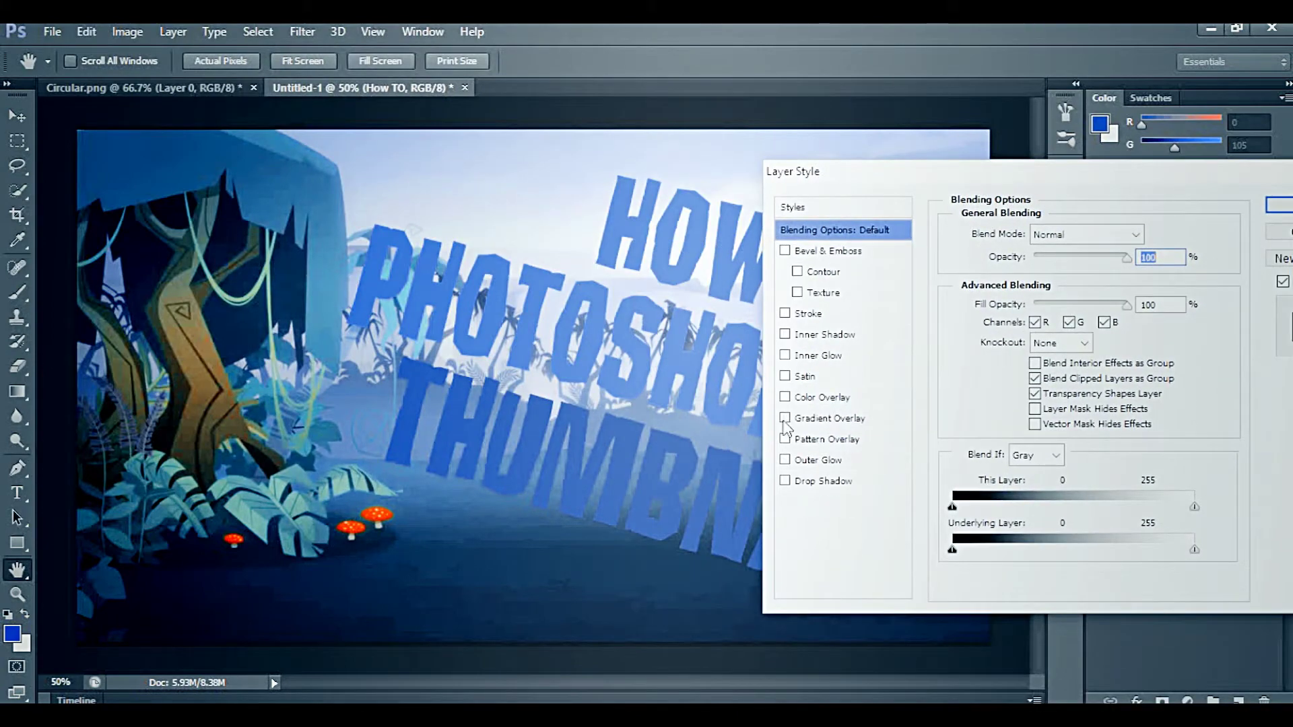
left_click(823, 419)
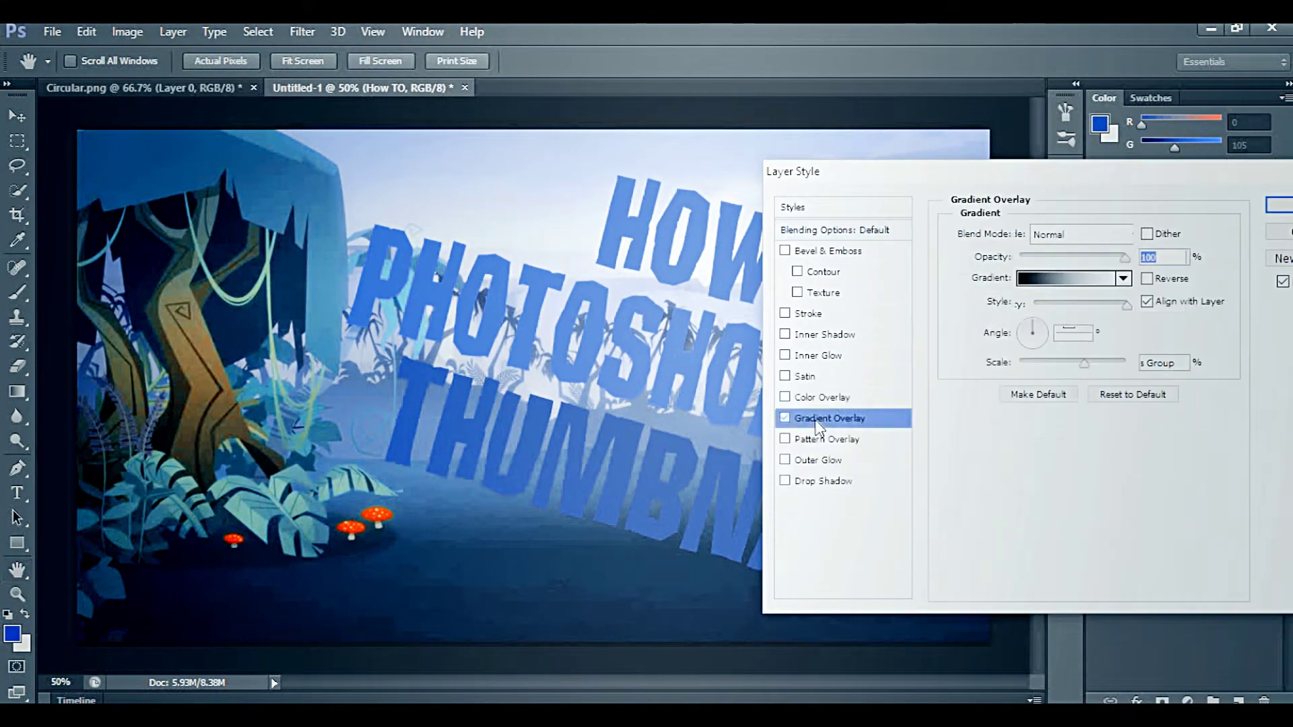
left_click(1063, 234)
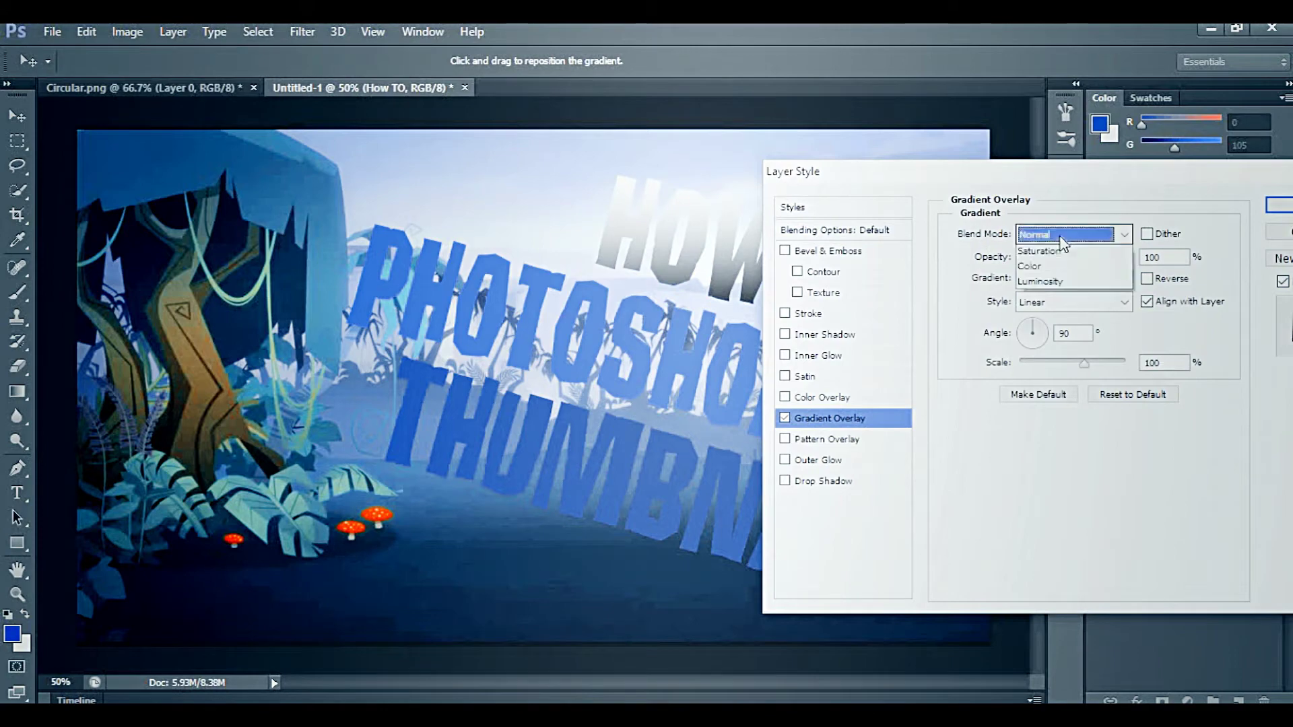
left_click(1051, 257)
left_click_drag(1084, 363, 1032, 364)
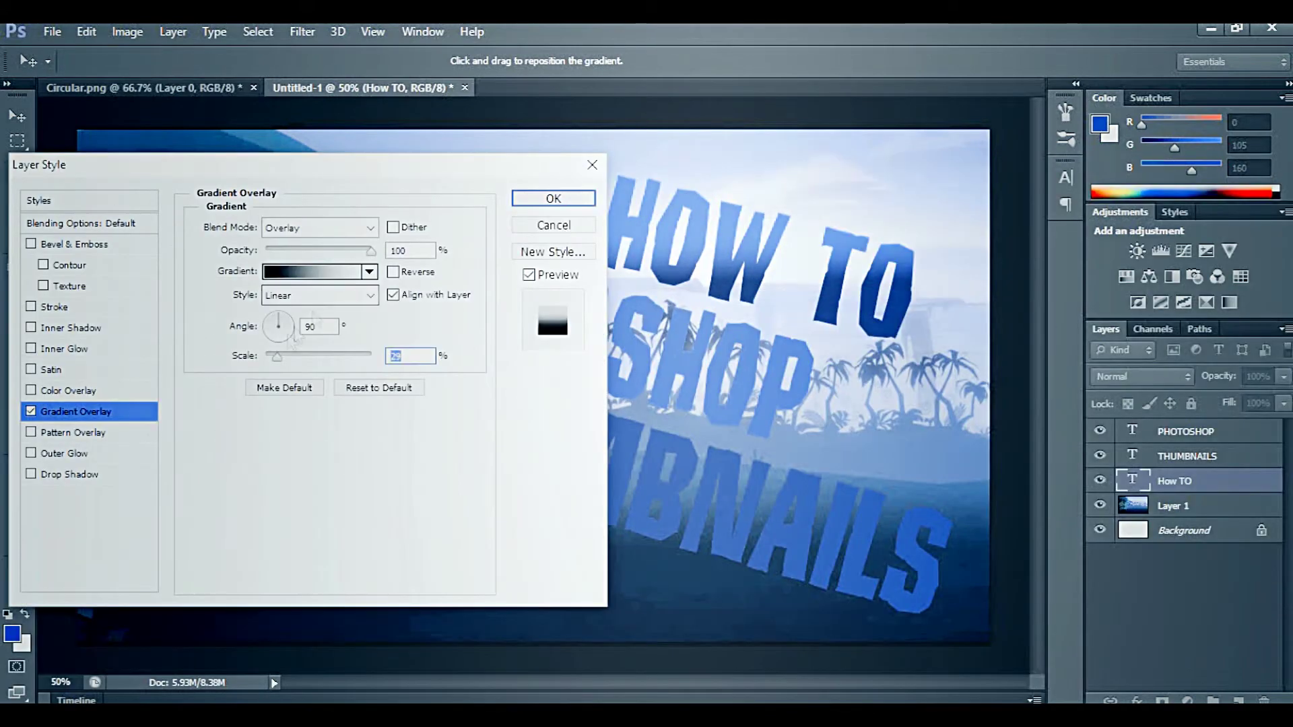
type("75")
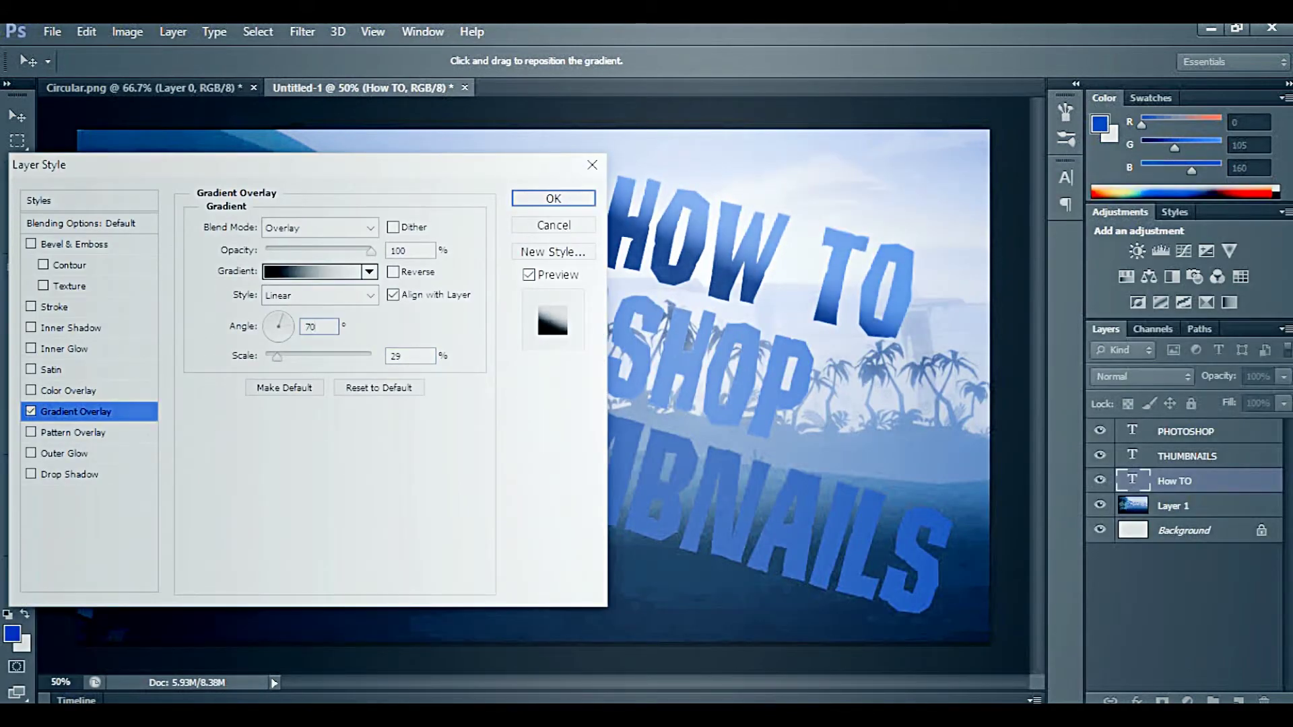
left_click_drag(371, 251, 346, 250)
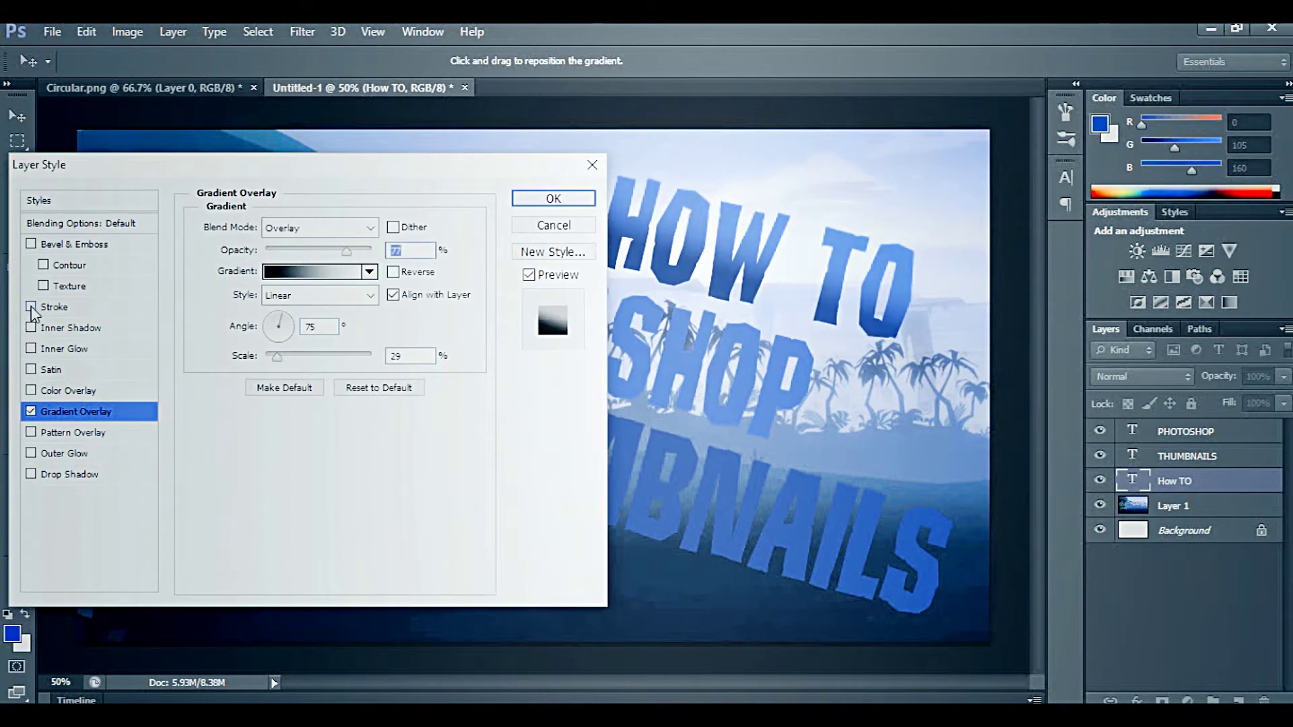
Step: Add a 7 px white stroke around the HOW TO text
left_click(31, 307)
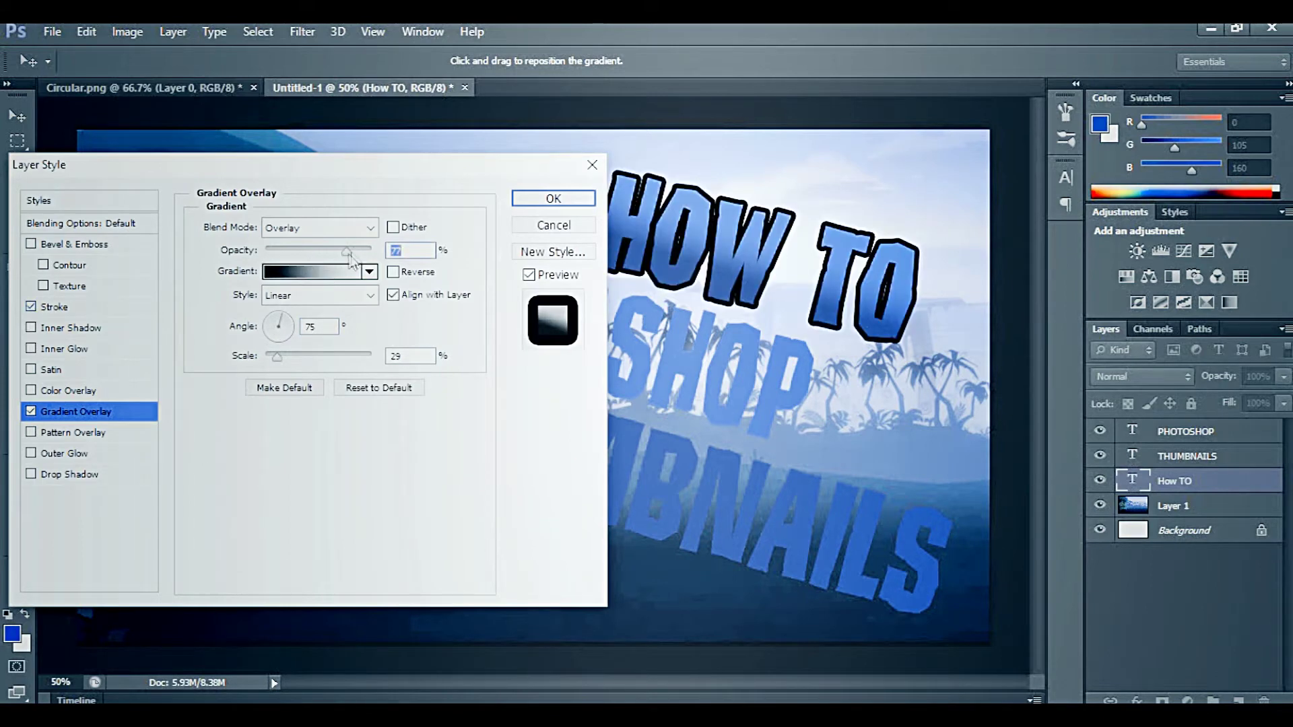
left_click(54, 307)
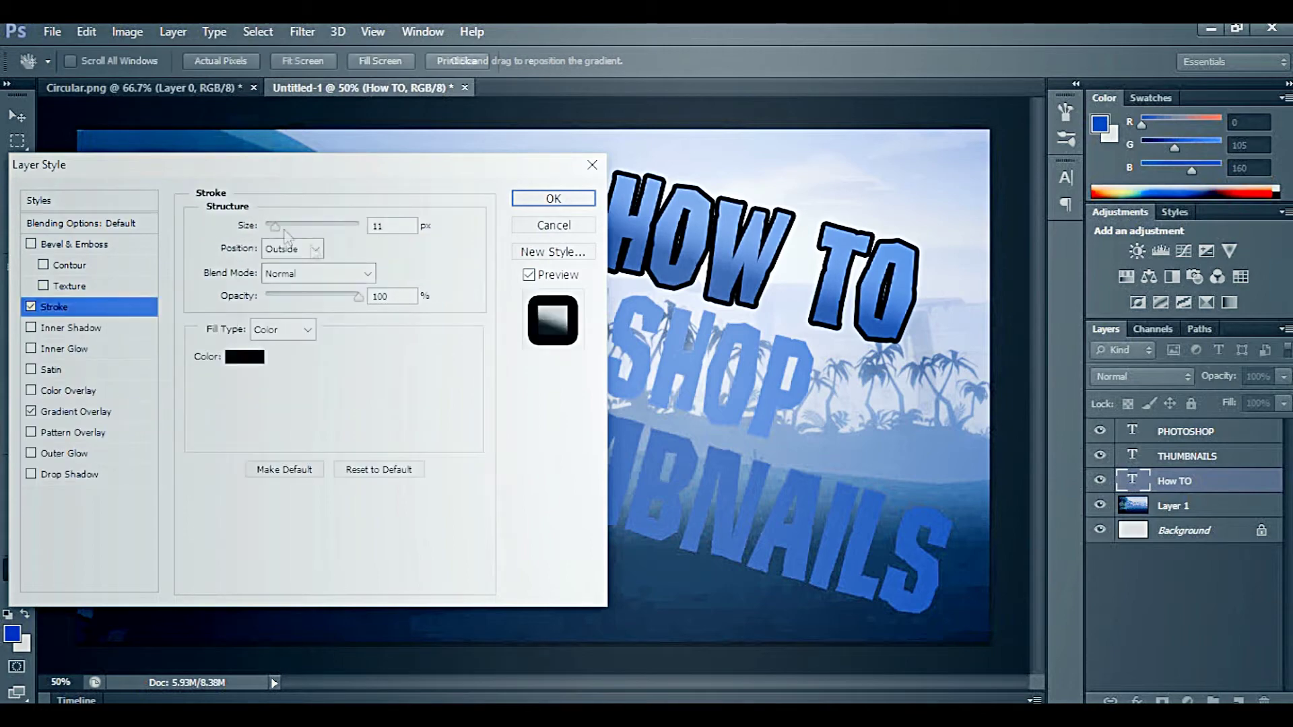
left_click_drag(275, 226, 271, 226)
left_click(244, 357)
left_click(732, 311)
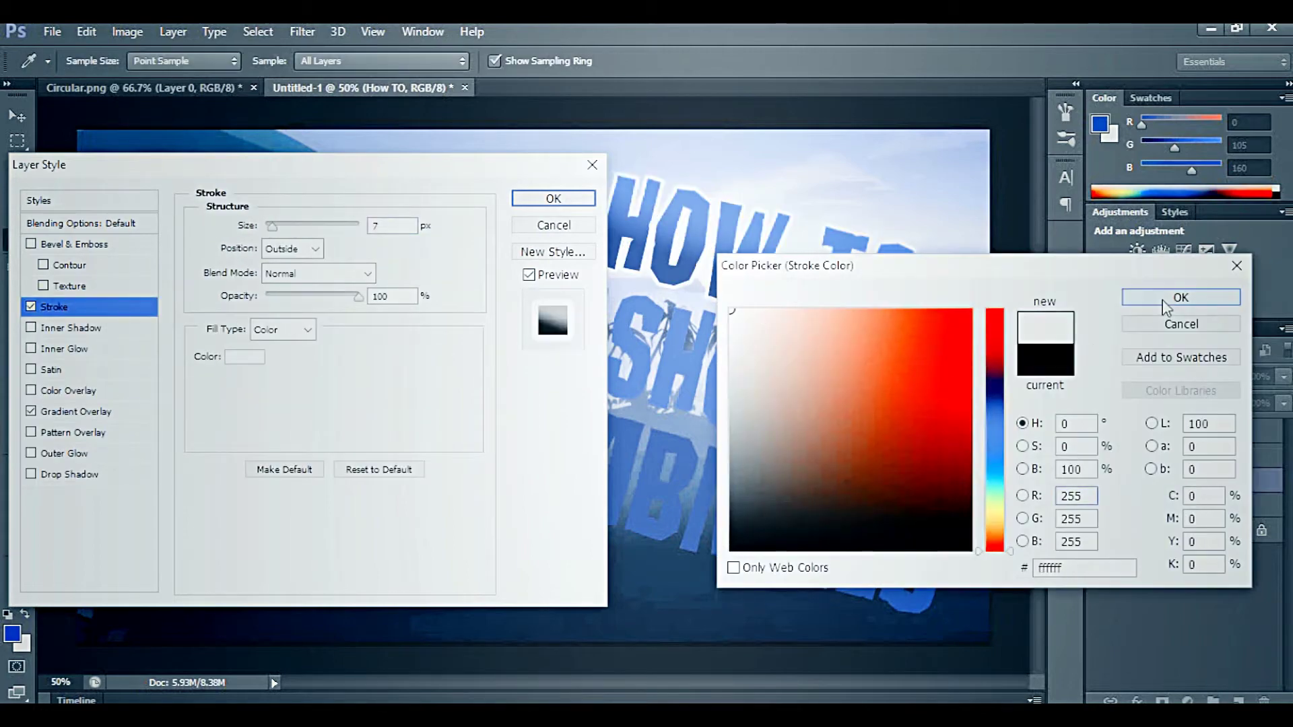
left_click(1165, 305)
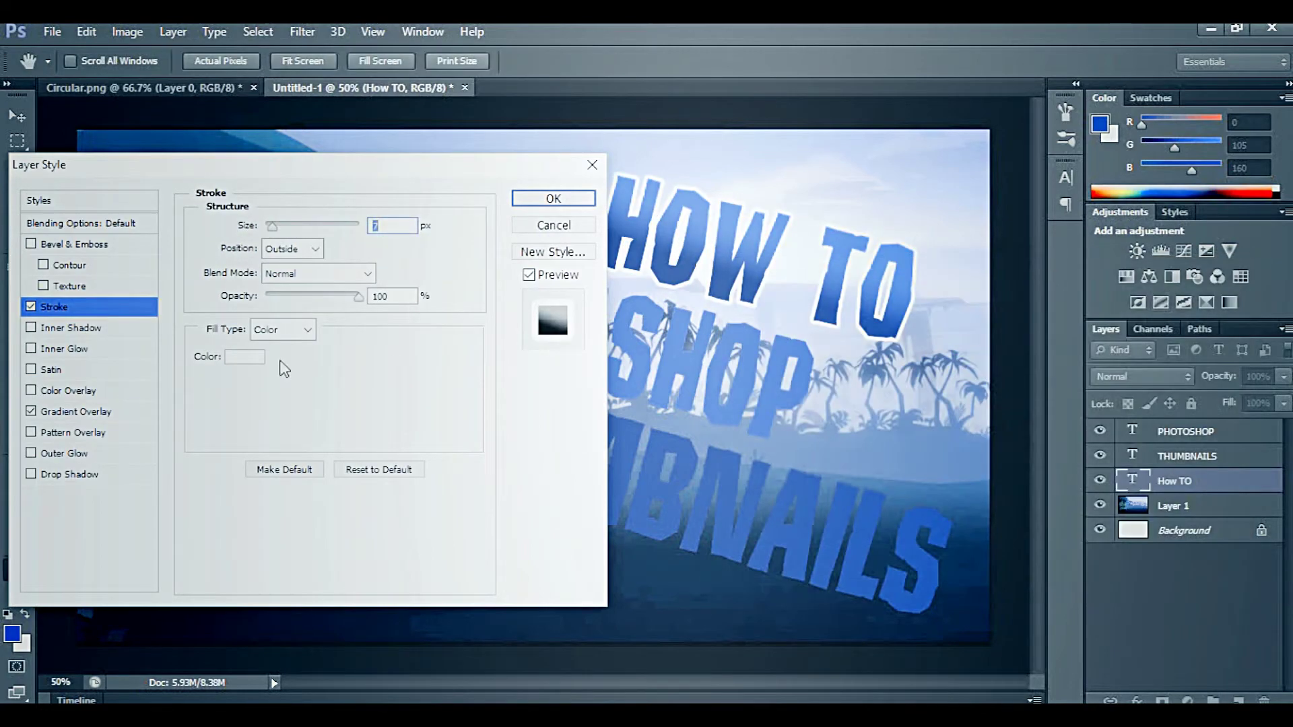
Step: Add a drop shadow and inner glow, then apply the HOW TO layer styles
left_click(70, 475)
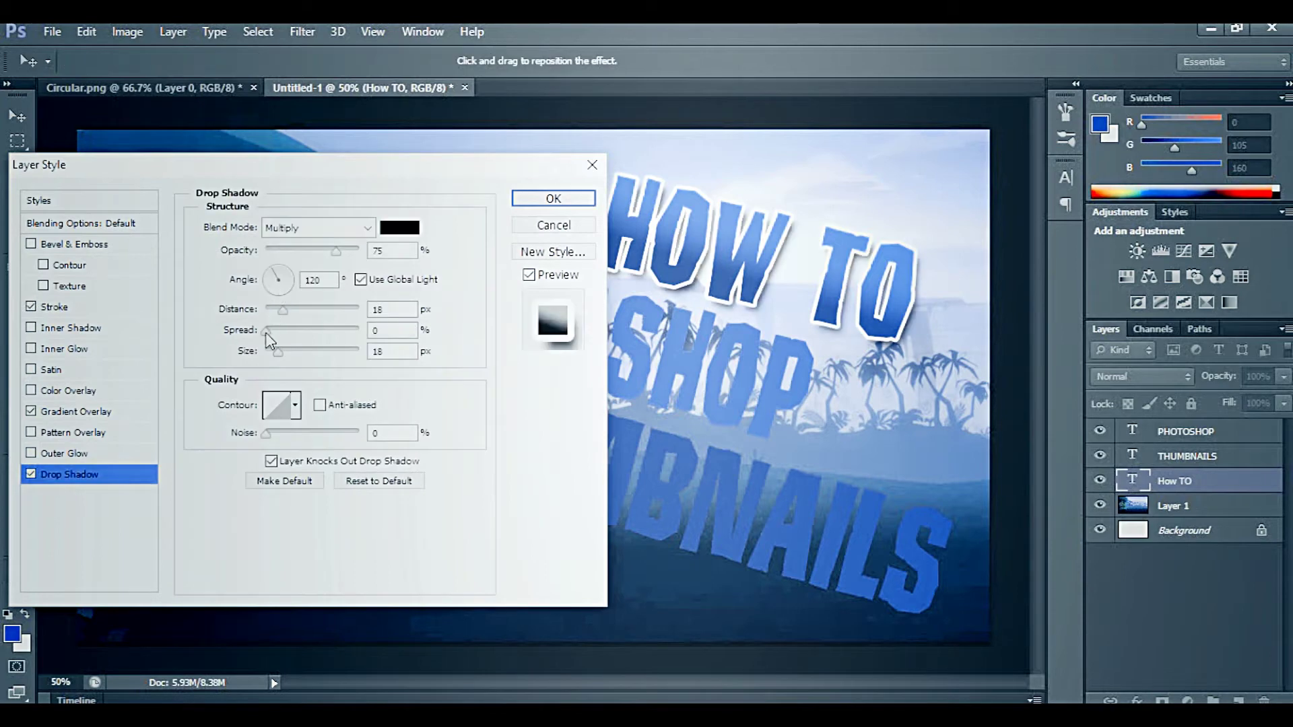
left_click(64, 348)
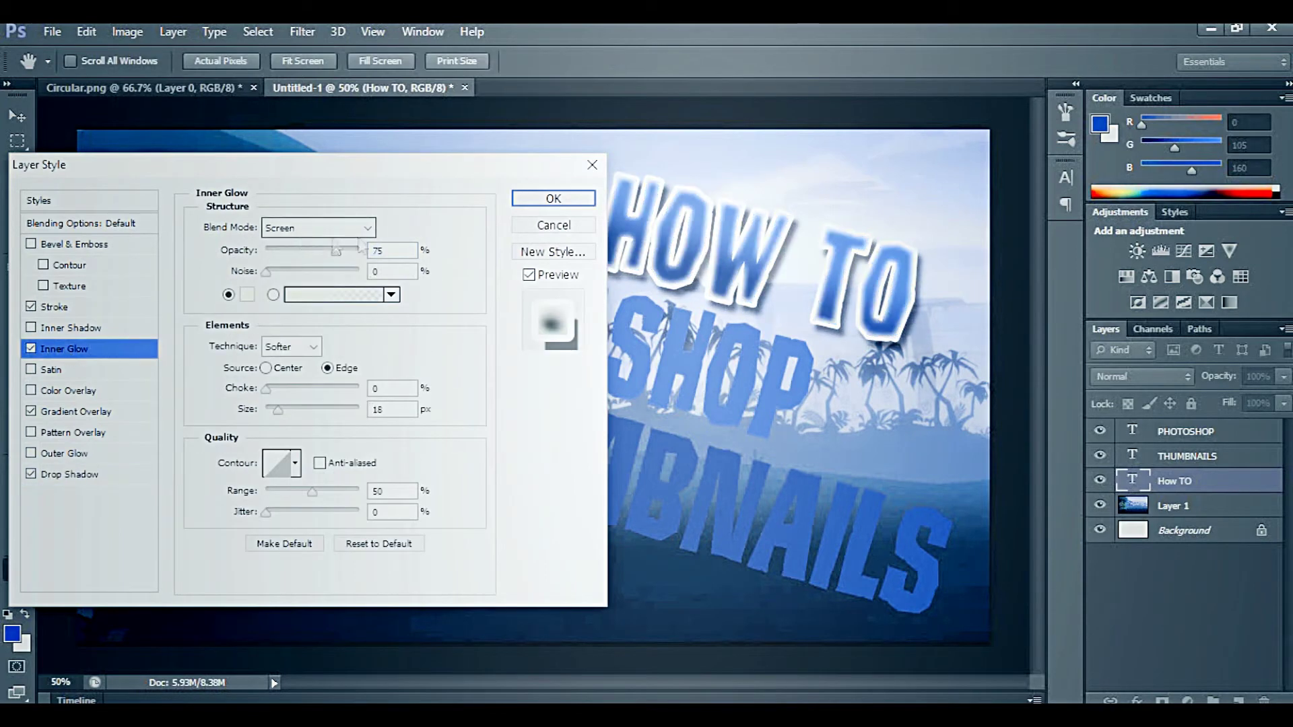
left_click(553, 201)
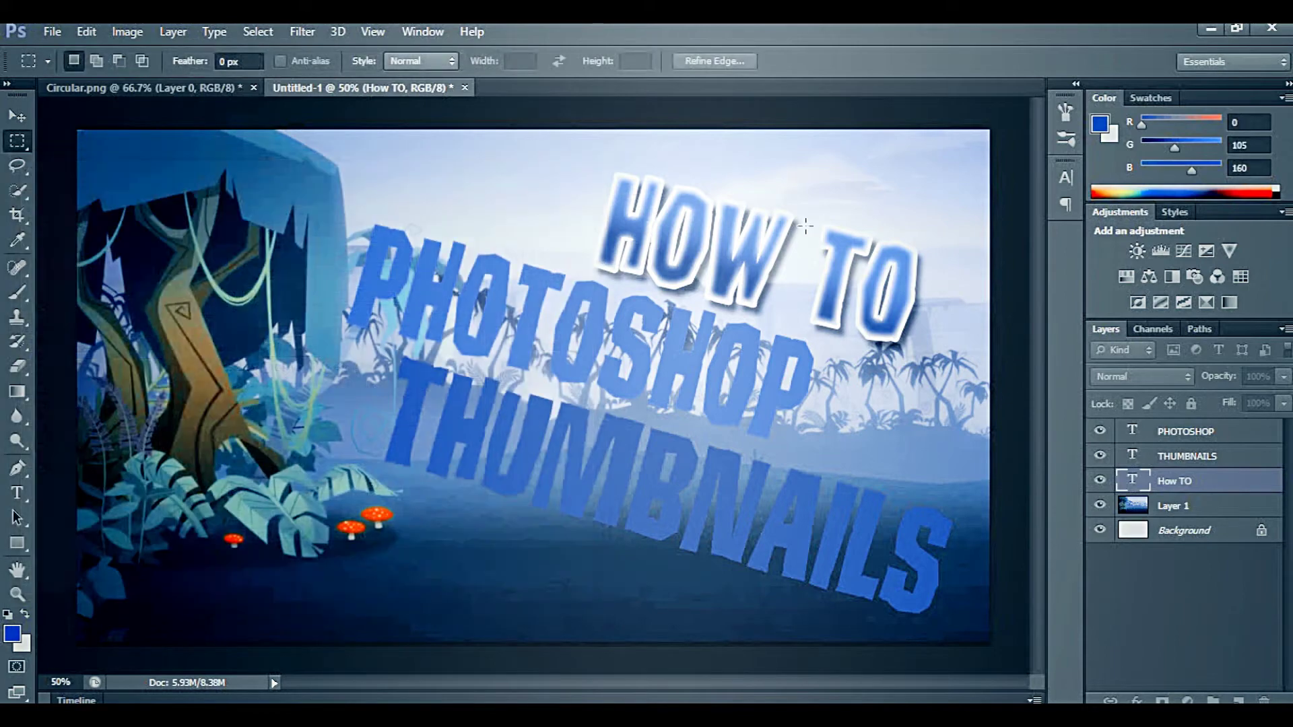
left_click(1189, 458)
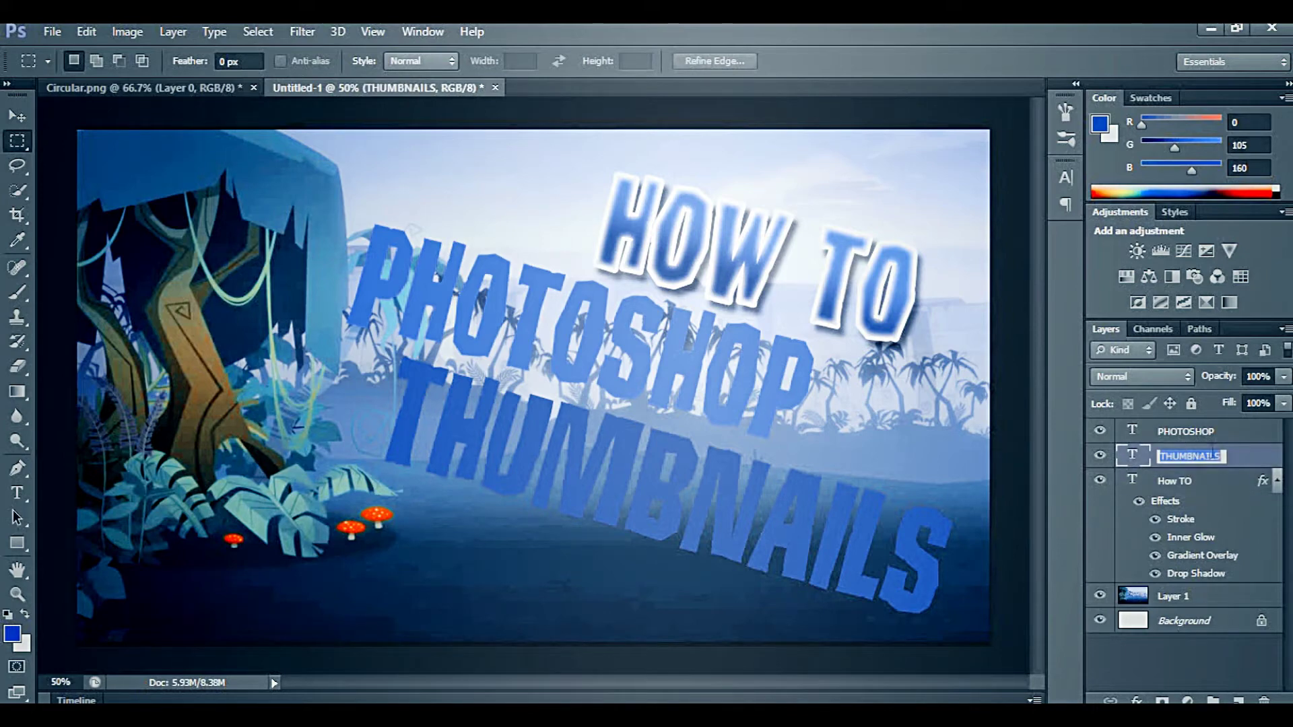
Step: Give THUMBNAILS a white stroke, a drop shadow with spread 17, and an inner glow
double_click(1175, 450)
left_click_drag(67, 164, 72, 31)
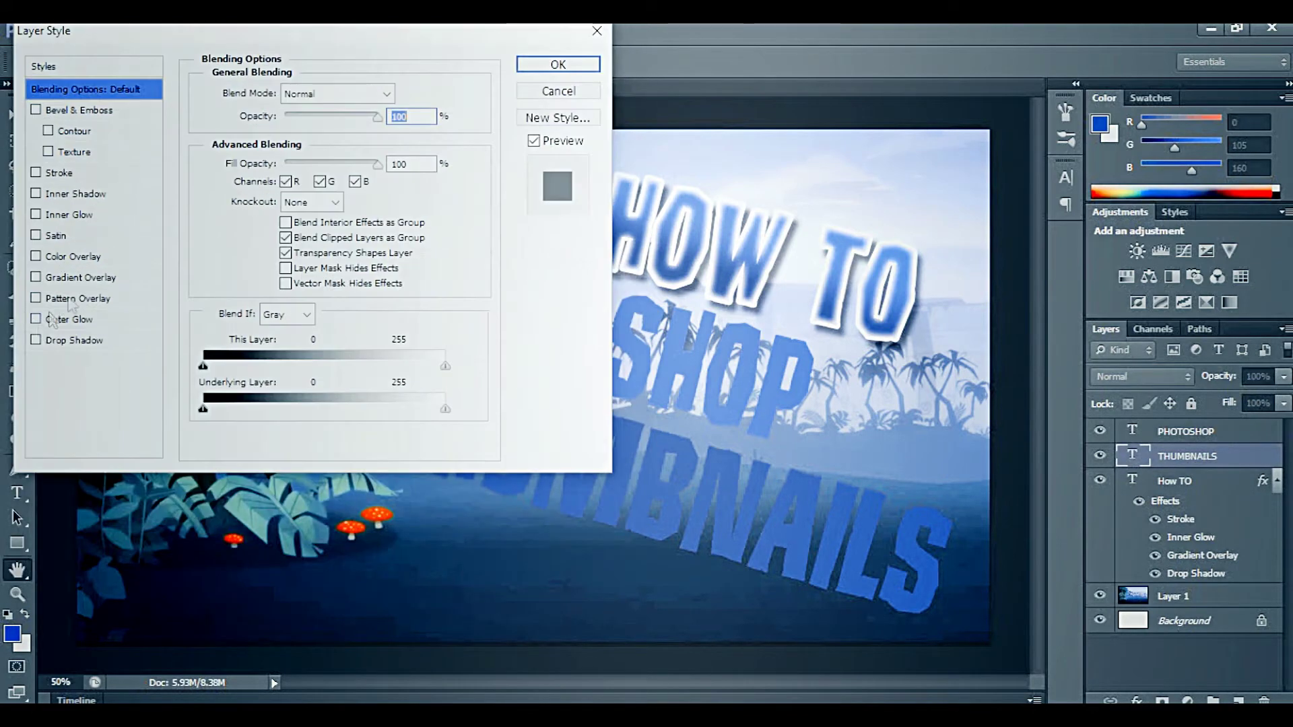
left_click(35, 173)
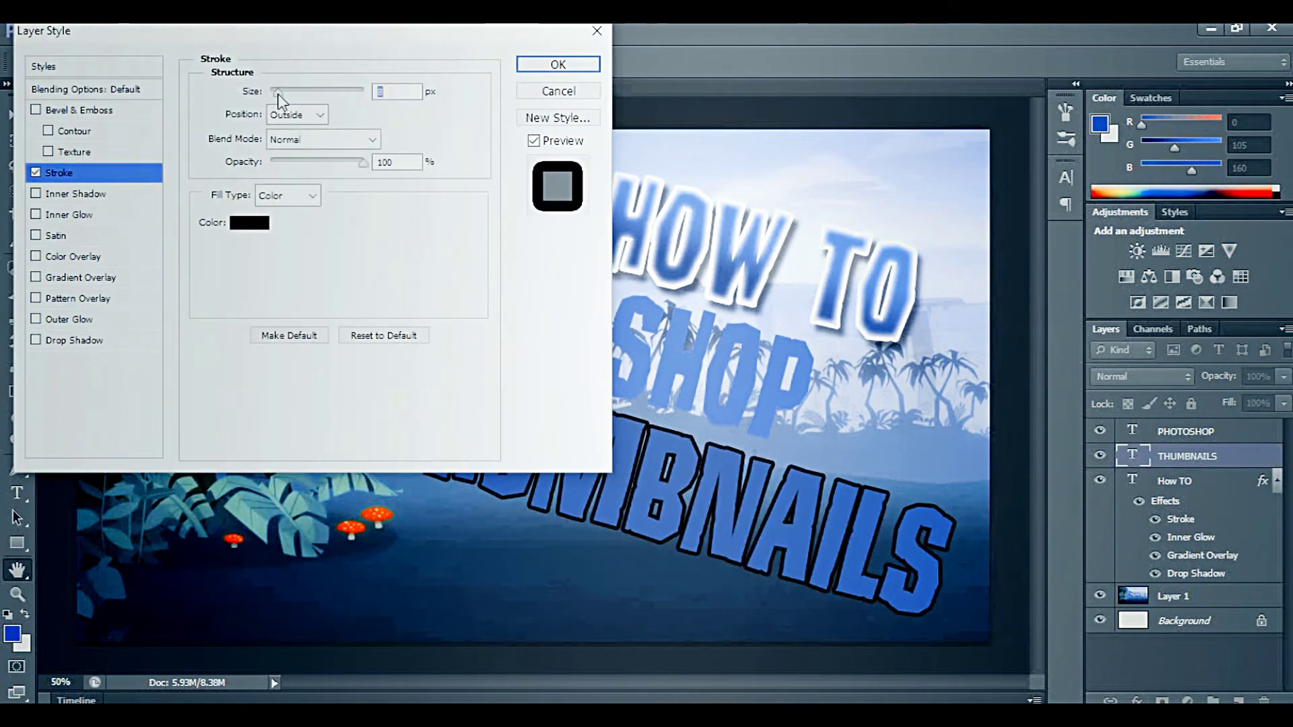
left_click(264, 226)
left_click(734, 306)
left_click(1185, 296)
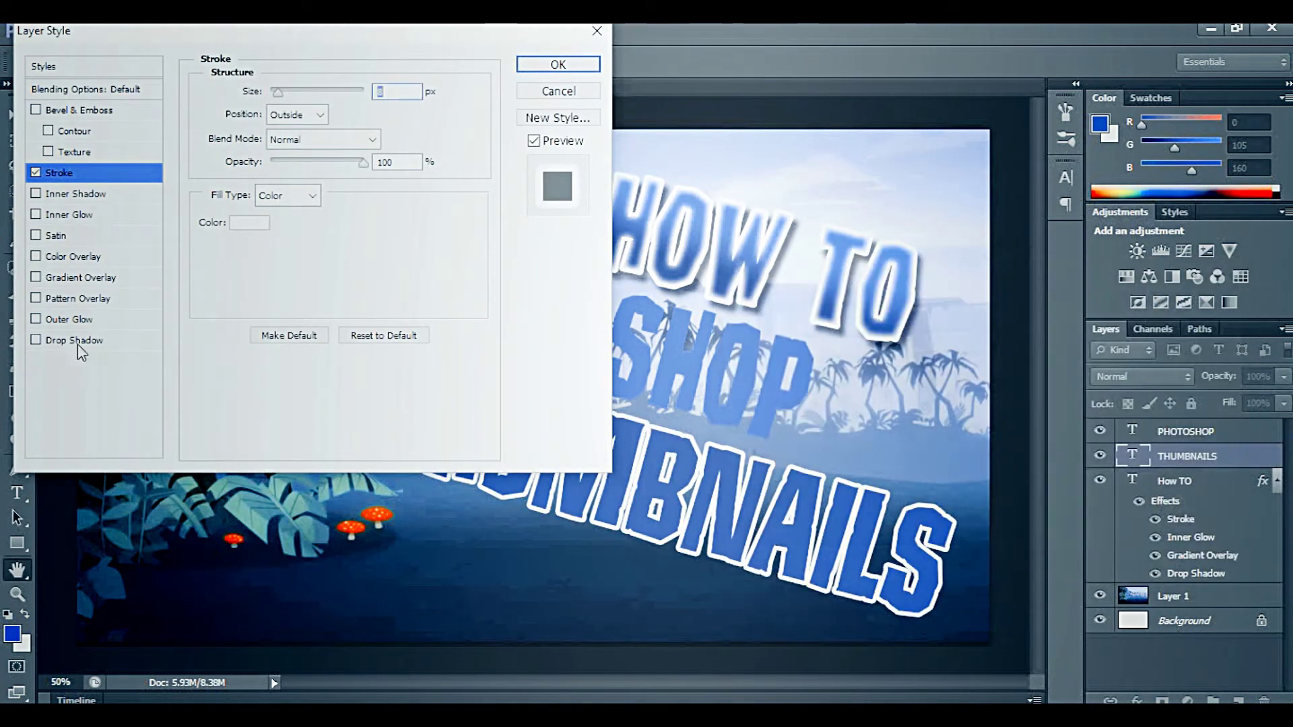
left_click(78, 341)
left_click_drag(271, 197, 286, 196)
left_click(82, 215)
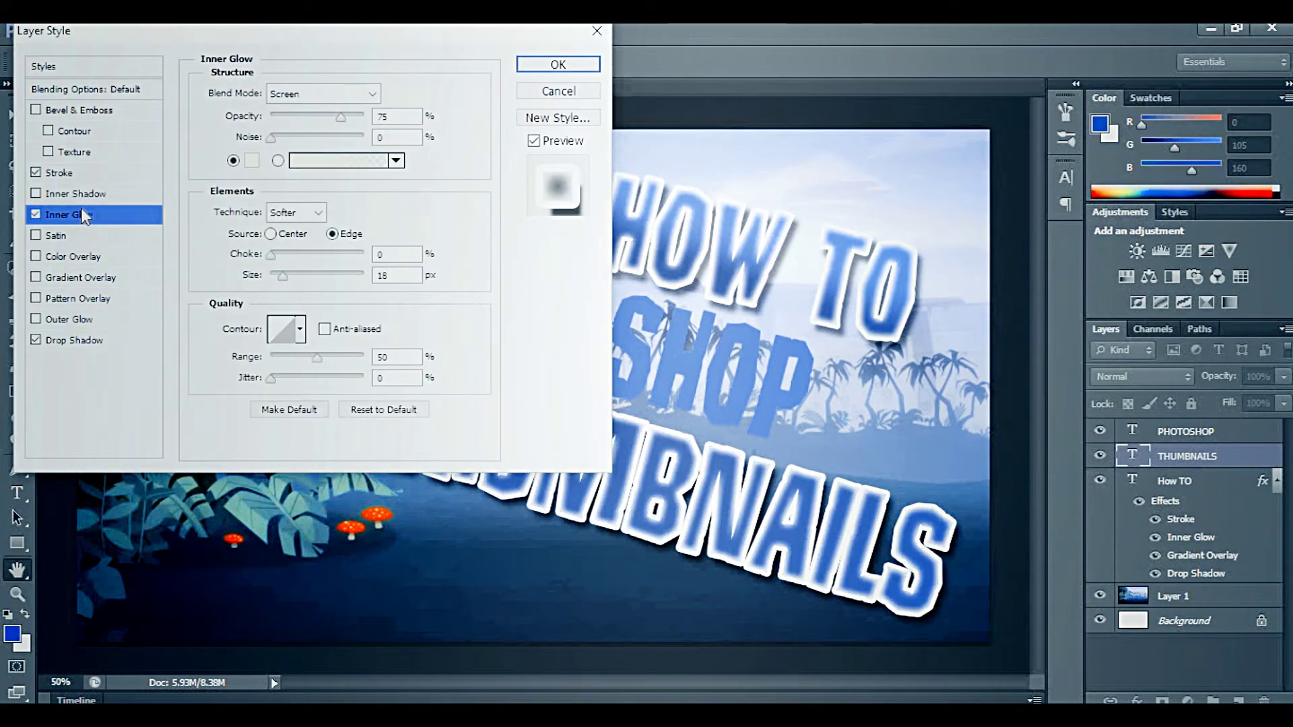
Step: Add an Overlay-mode Gradient Overlay at angle 73, reduced scale, and about 53% opacity
left_click(81, 276)
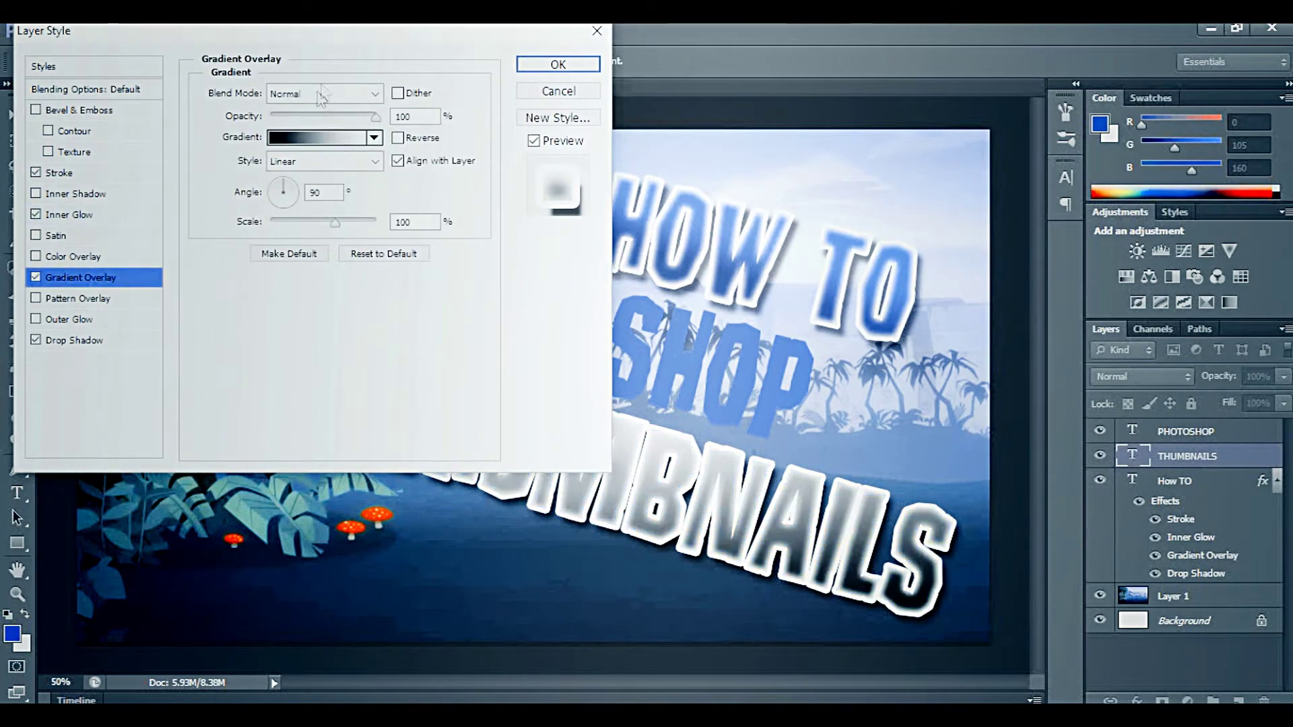
left_click(324, 94)
left_click(285, 341)
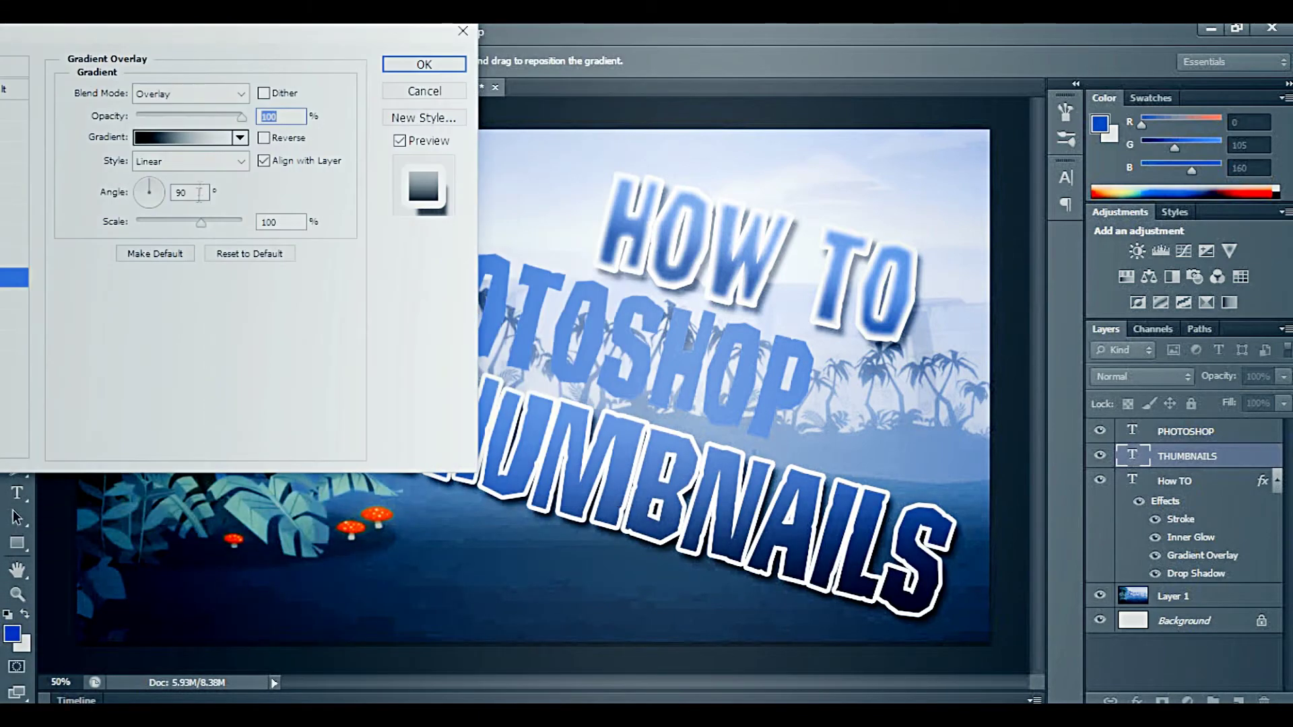
key("BackSpace")
key("BackSpace")
key("BackSpace")
type("70")
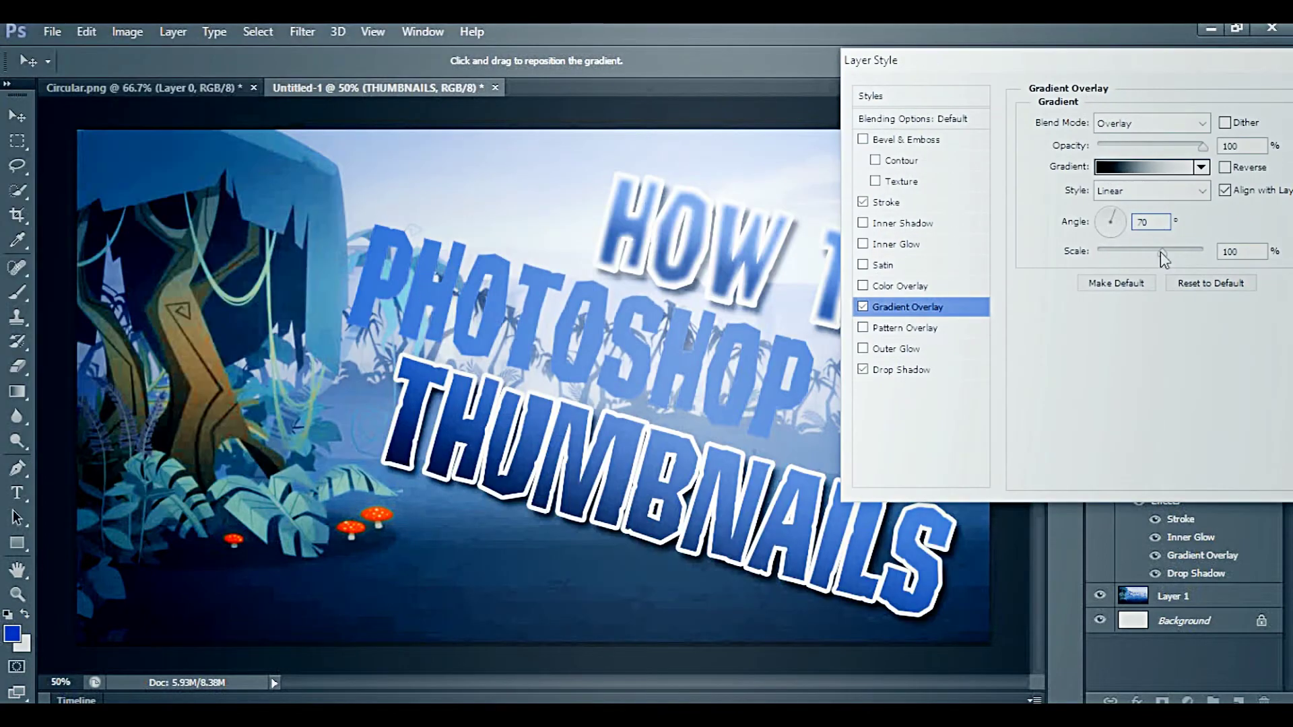
left_click_drag(1161, 252, 1098, 252)
key("shift+Tab")
type("80")
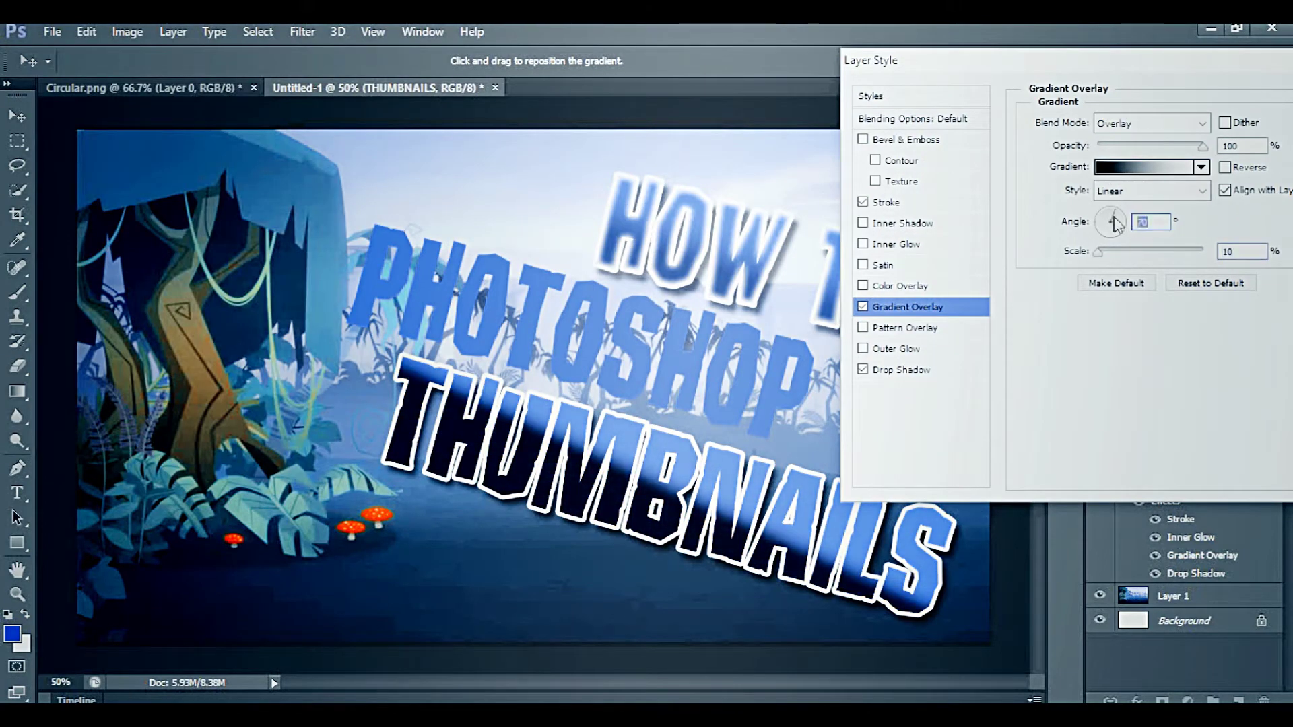
key("BackSpace")
key("BackSpace")
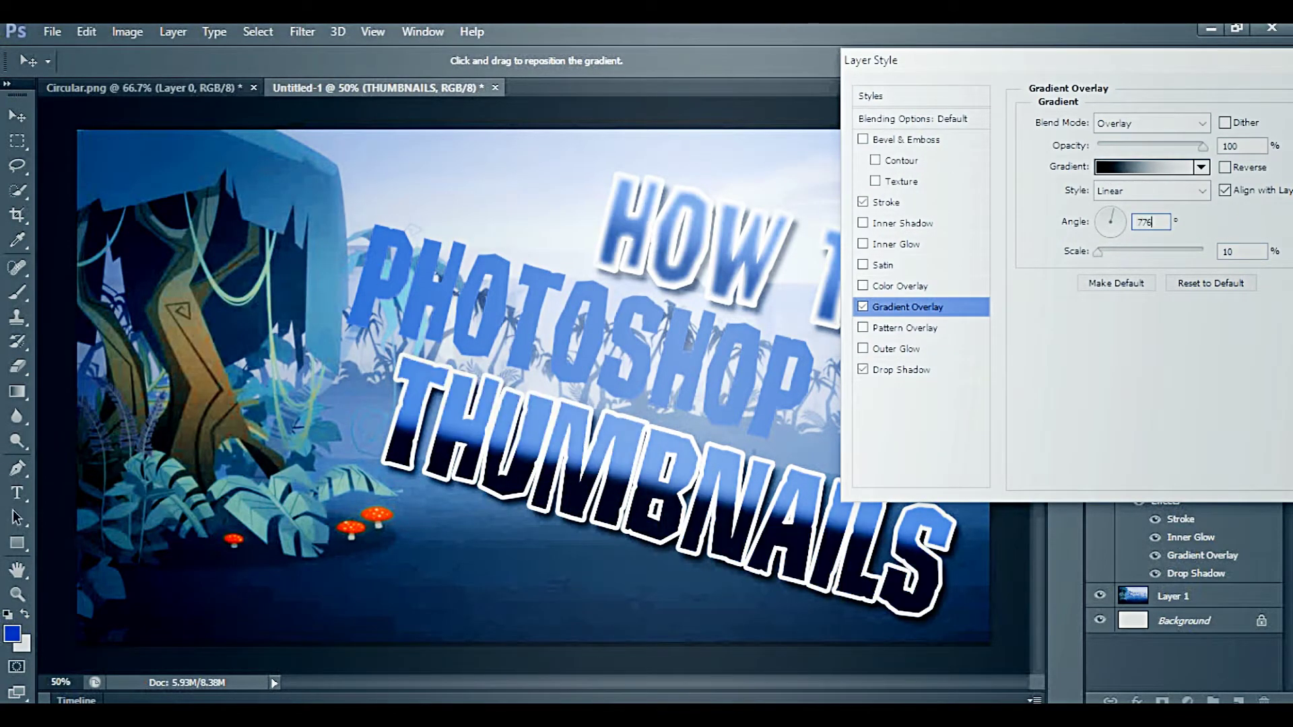
type("77")
key("BackSpace")
type("4")
key("BackSpace")
type("3")
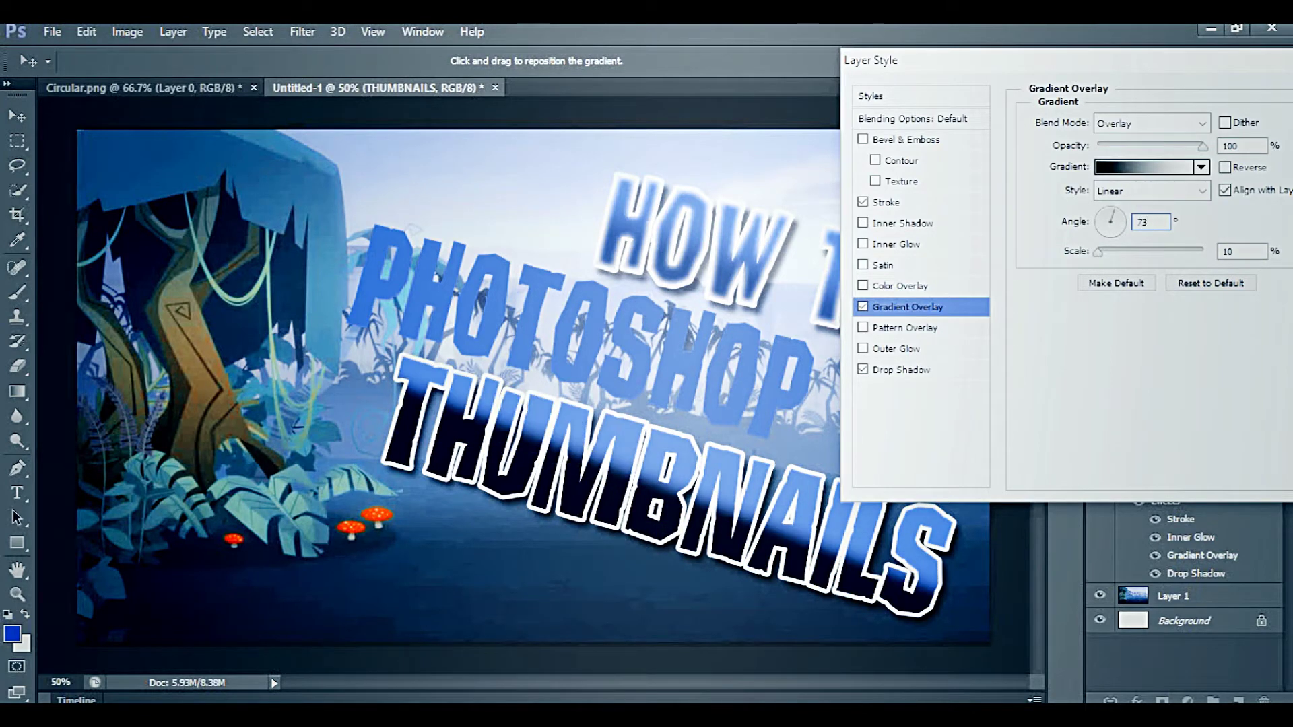
left_click_drag(1203, 145, 1152, 151)
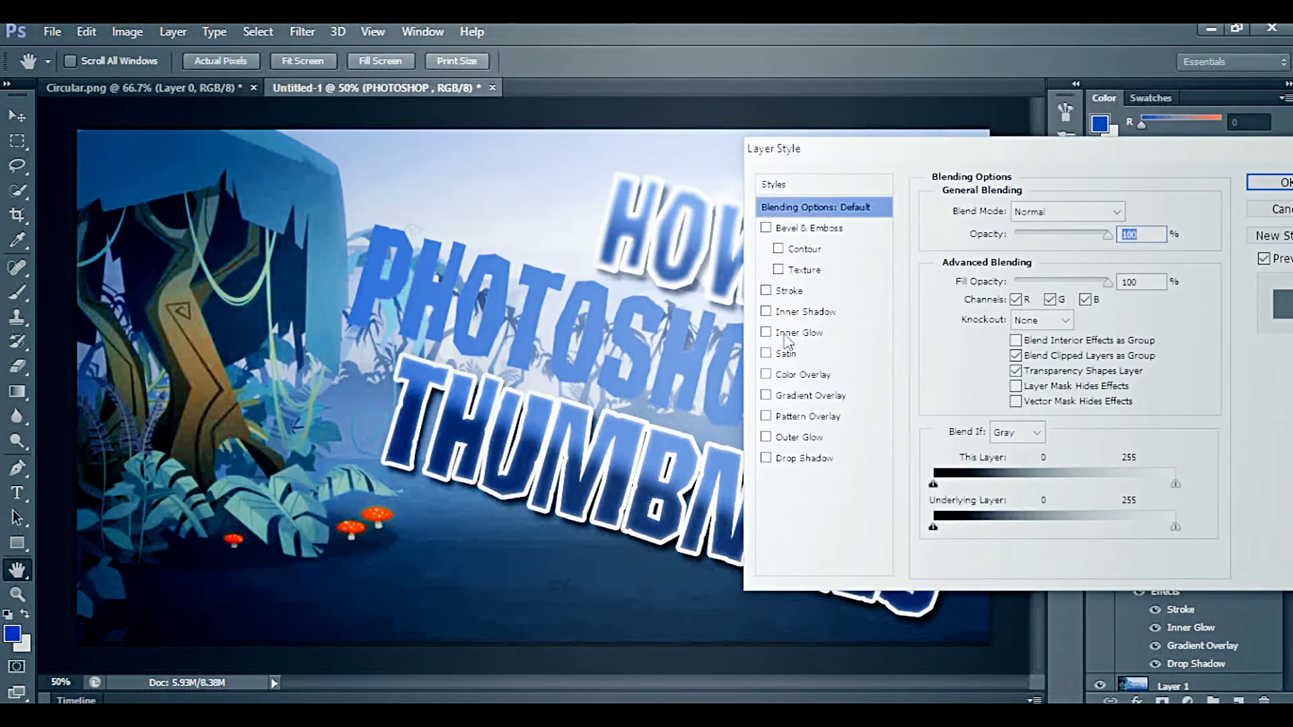
Step: Add a white stroke to the PHOTOSHOP text
left_click(789, 290)
left_click(980, 340)
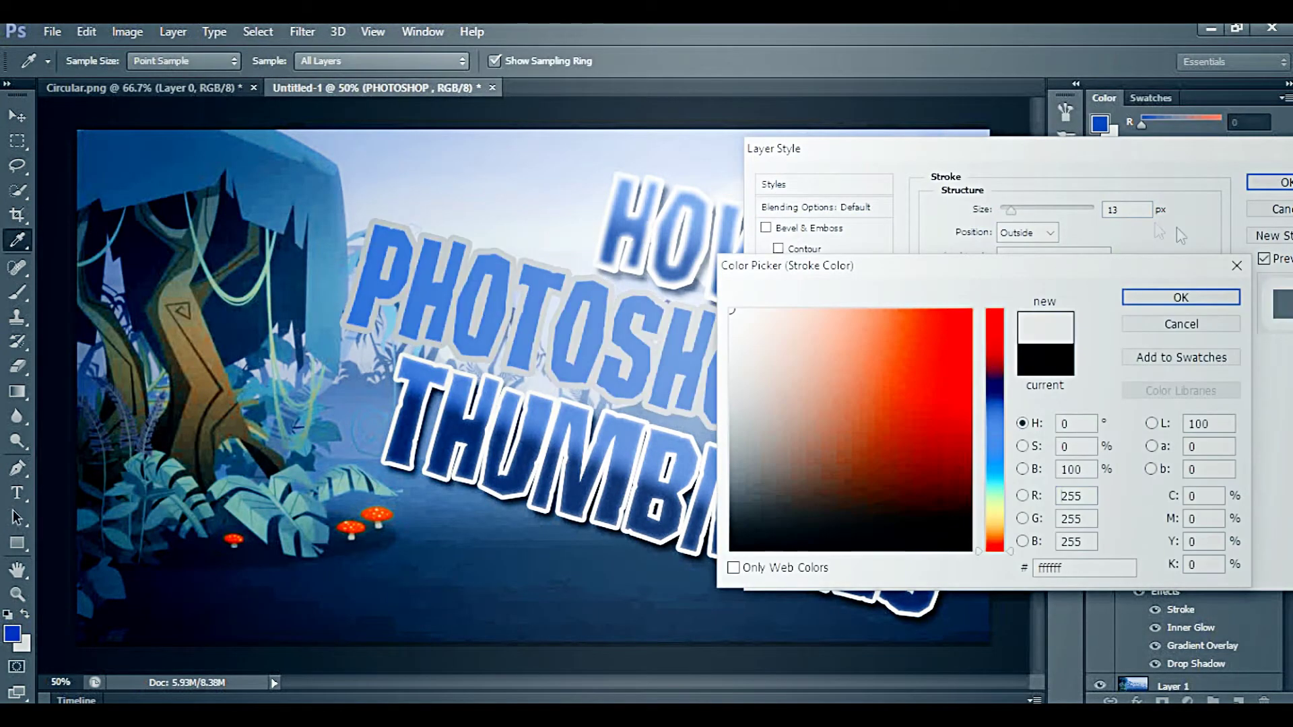
left_click(1178, 294)
Step: Add an Overlay-mode Gradient Overlay at angle 73, reduced scale, and 85% opacity
left_click(811, 396)
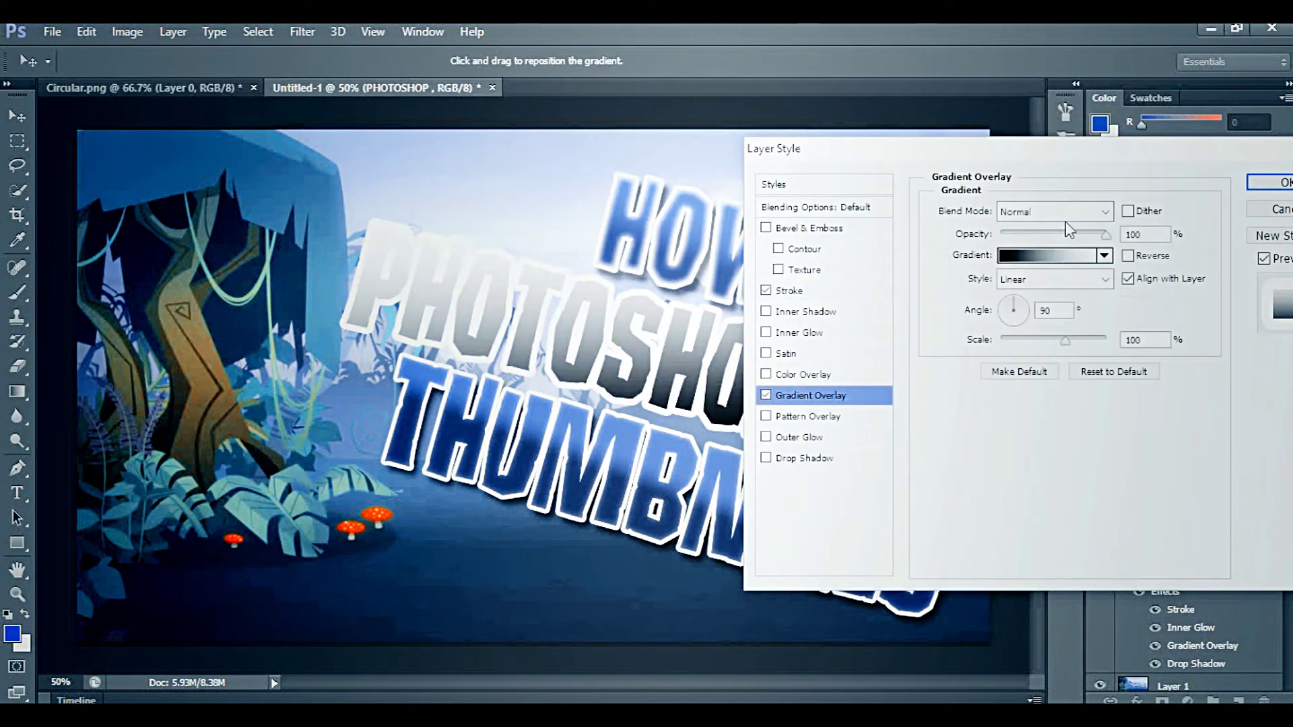
left_click(1051, 211)
left_click(1030, 443)
left_click_drag(1074, 157, 1201, 140)
double_click(1182, 294)
type("73")
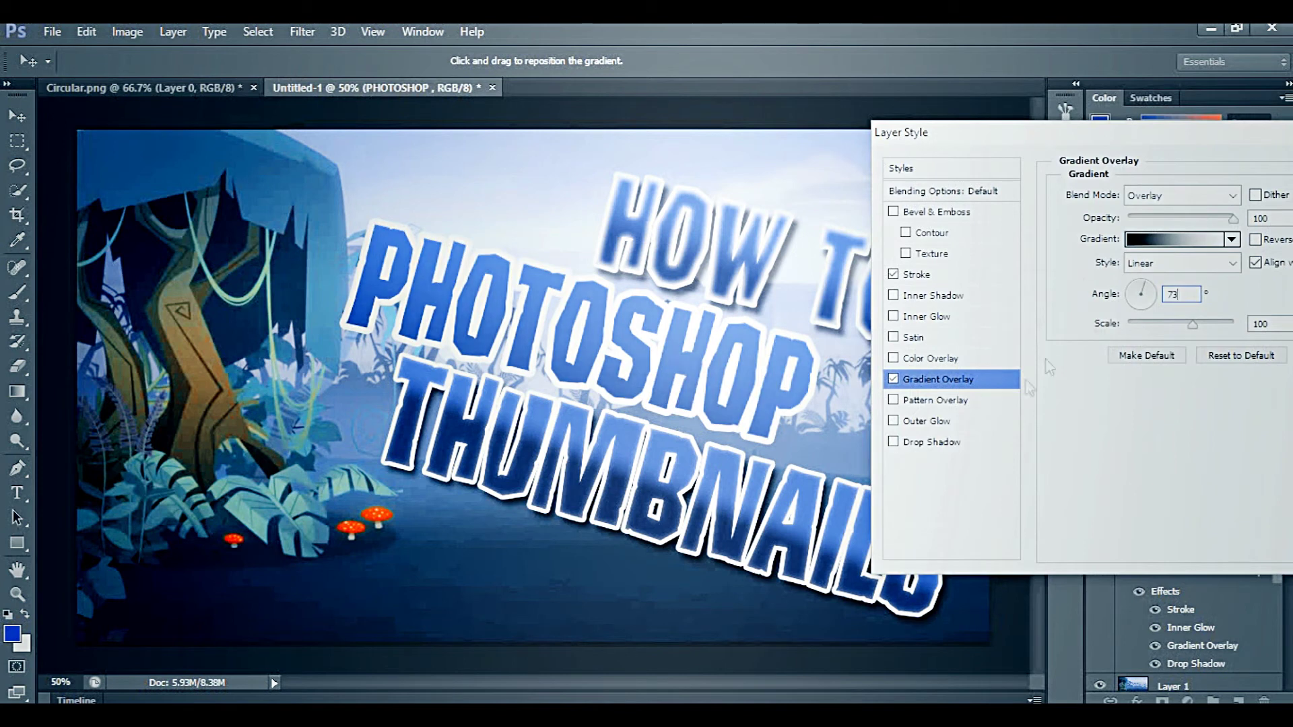
left_click_drag(1192, 326, 1137, 322)
left_click_drag(1233, 219, 1217, 219)
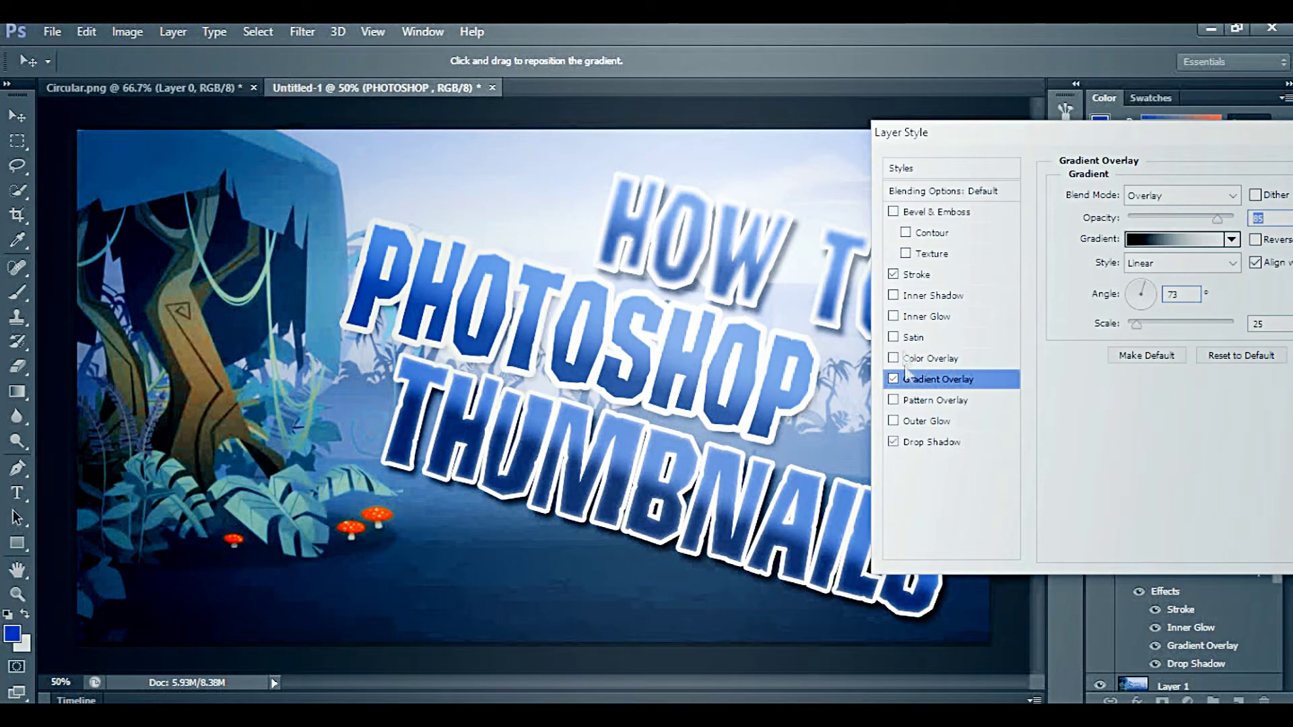
Step: Add an inner glow at about 43% opacity and apply the PHOTOSHOP styles
left_click(893, 315)
left_click(933, 319)
left_click_drag(1208, 226, 1171, 222)
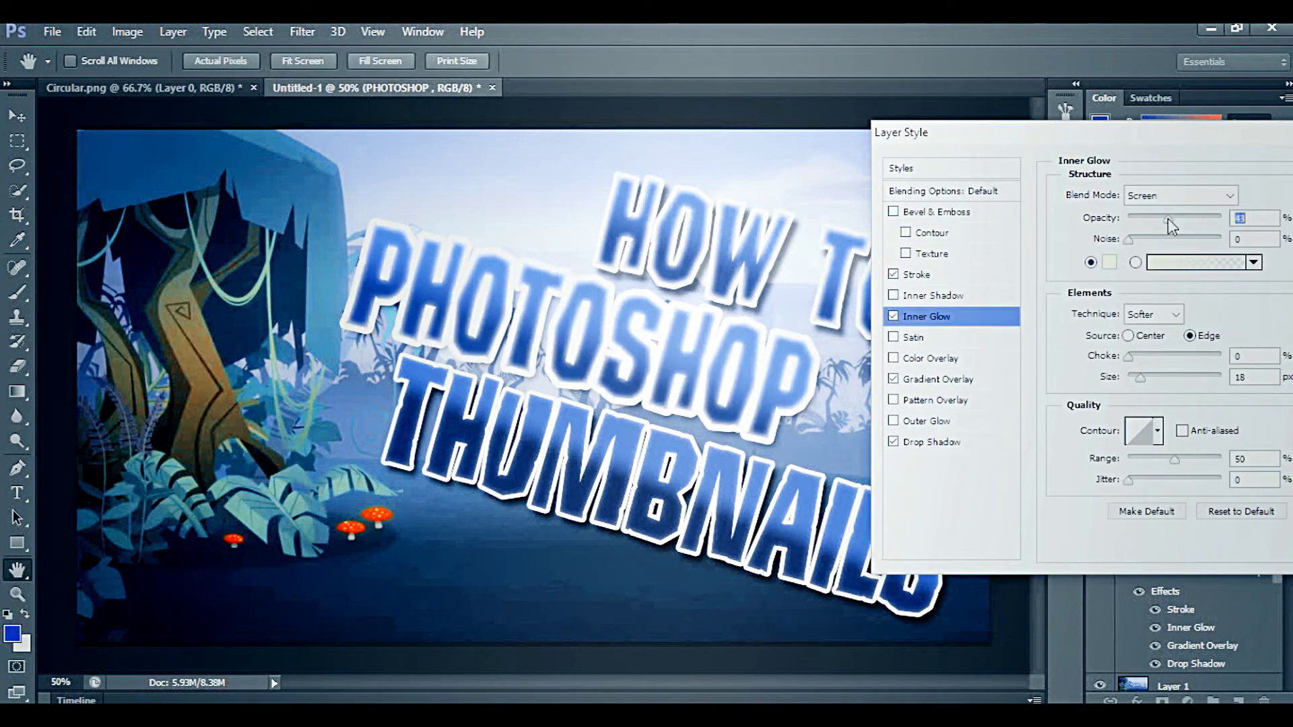
left_click_drag(1193, 139, 478, 95)
left_click(694, 125)
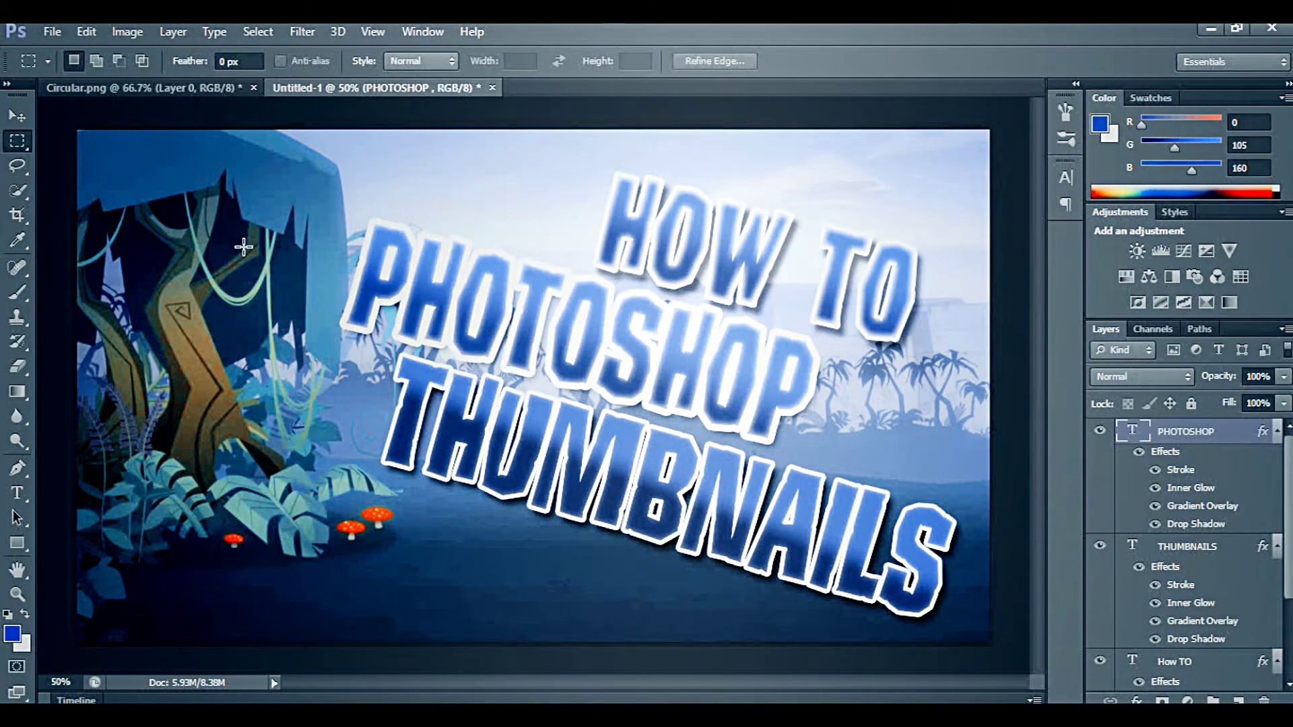
Step: Open Wolf_Sitting.png and copy the whole wolf image into the thumbnail document
left_click(52, 32)
left_click(75, 64)
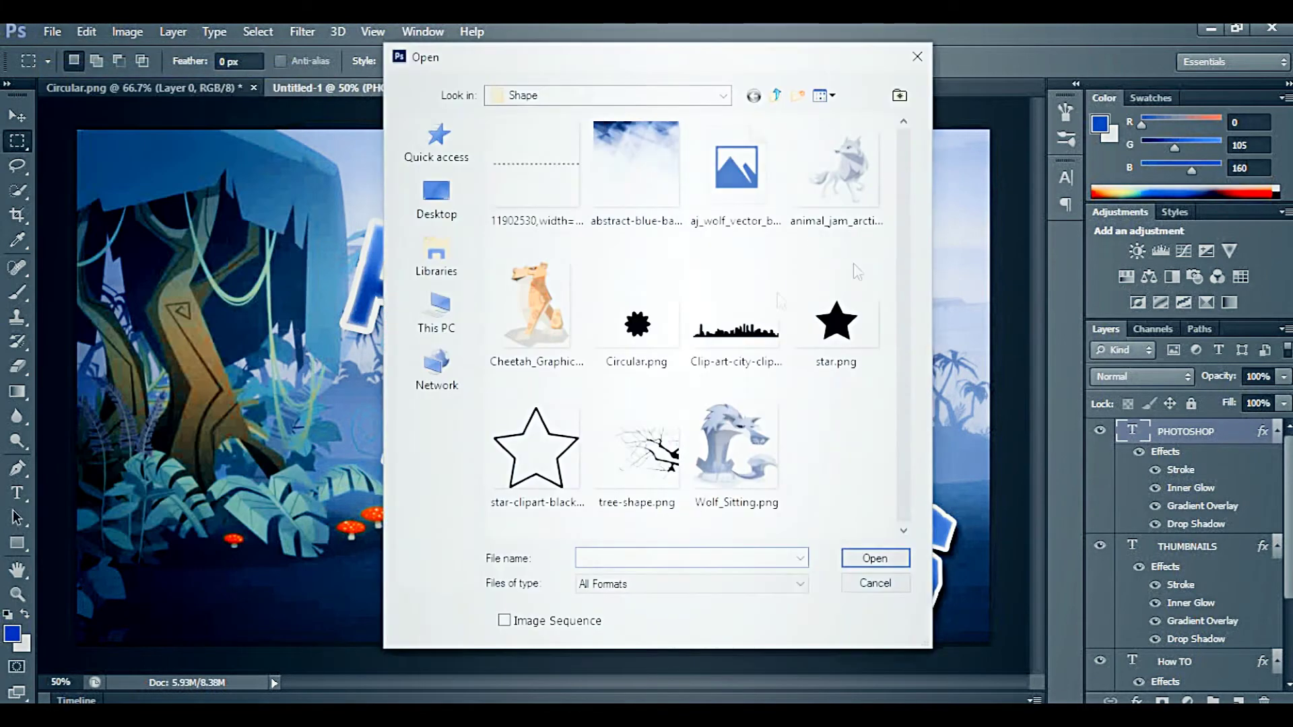
key("Return")
left_click_drag(297, 121, 768, 621)
left_click(87, 32)
left_click(134, 139)
left_click(337, 91)
left_click(86, 32)
left_click(135, 179)
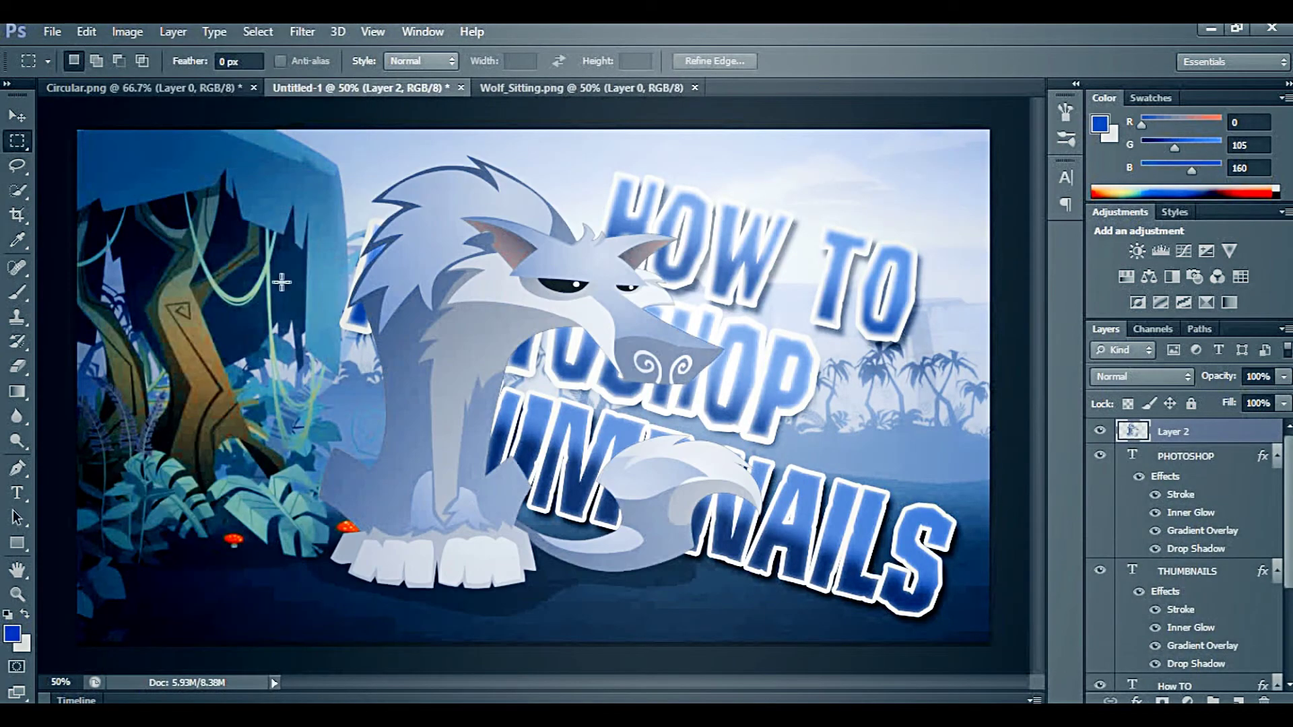
Step: Move the pasted wolf to the left side of the thumbnail and apply
key("ctrl+t")
left_click_drag(559, 387, 369, 396)
key("m")
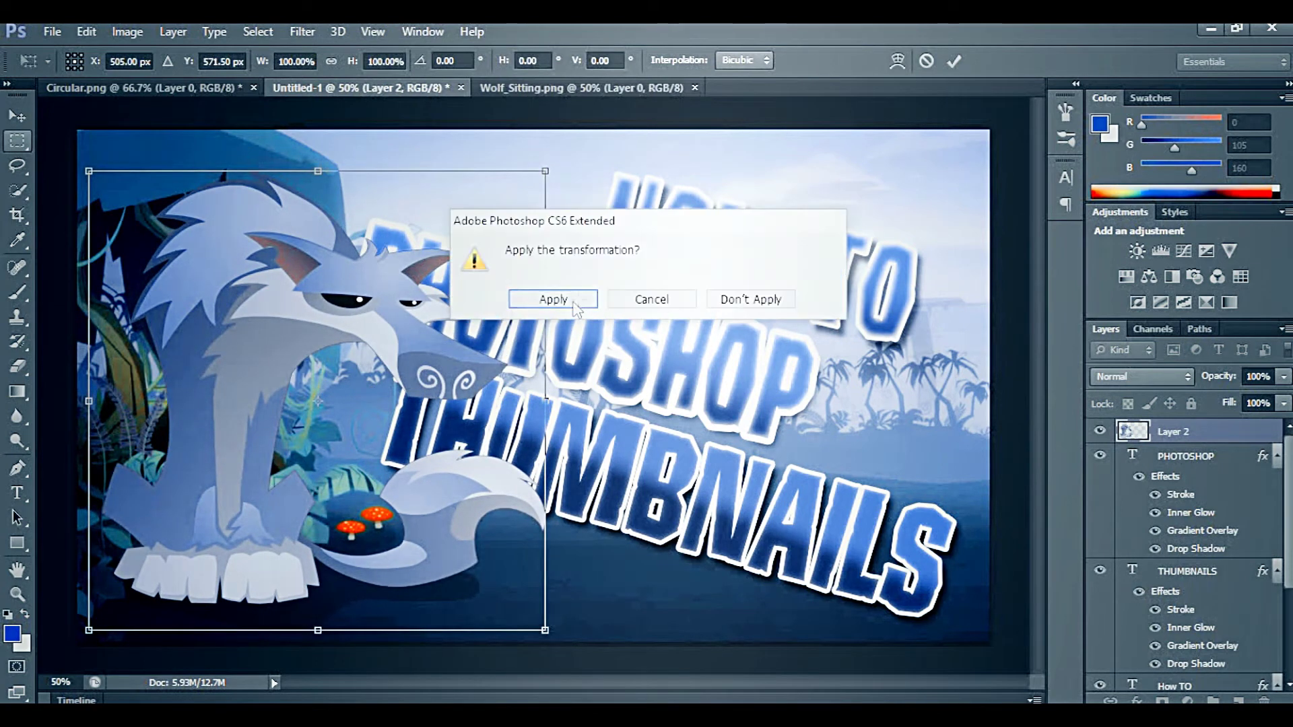
key("Return")
scroll(1186, 532, "down", 3)
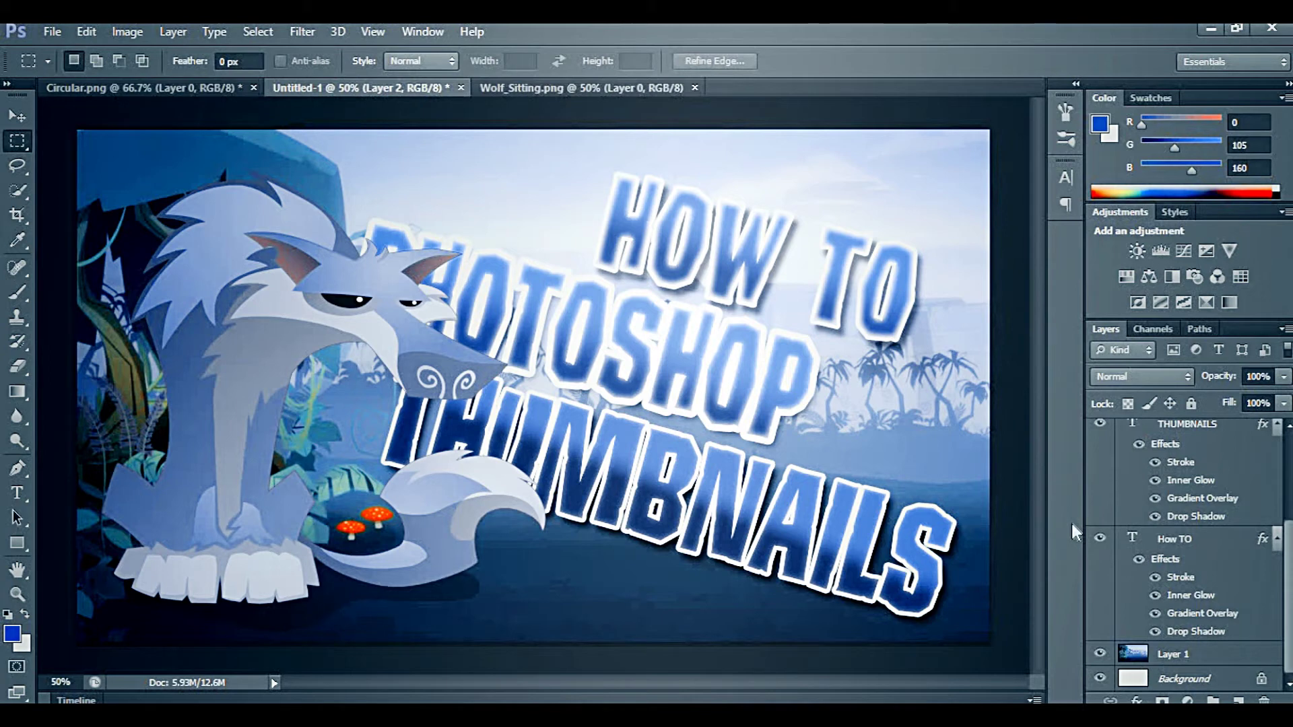
Step: Apply a Gaussian Blur of radius 4.1 to the jungle background Layer 1
left_click(1166, 656)
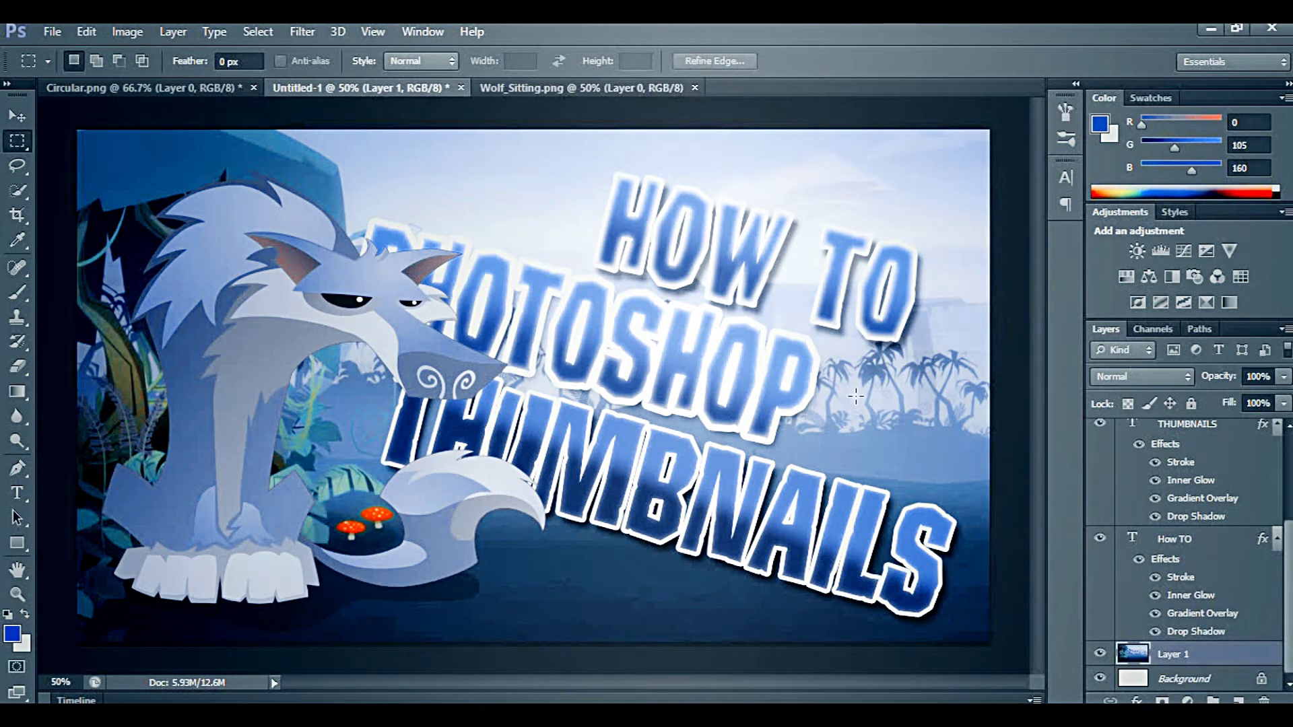
left_click(302, 32)
mouse_move(325, 160)
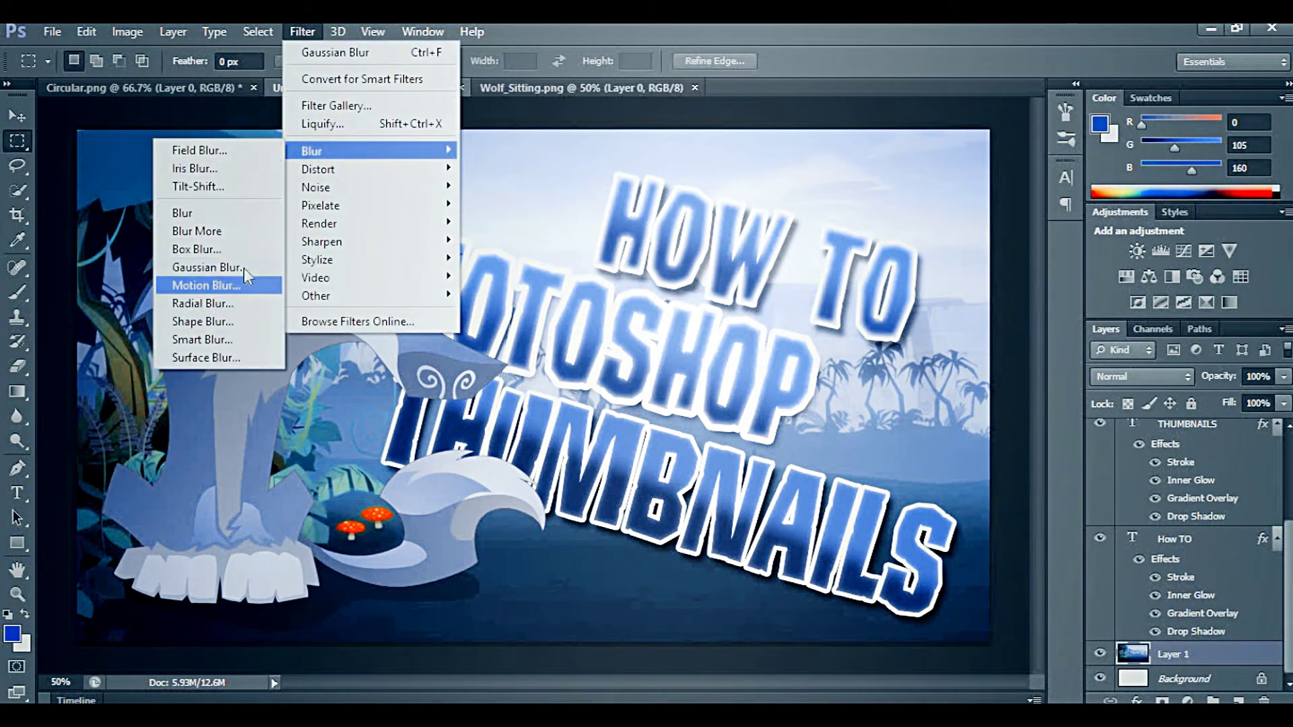
left_click(216, 267)
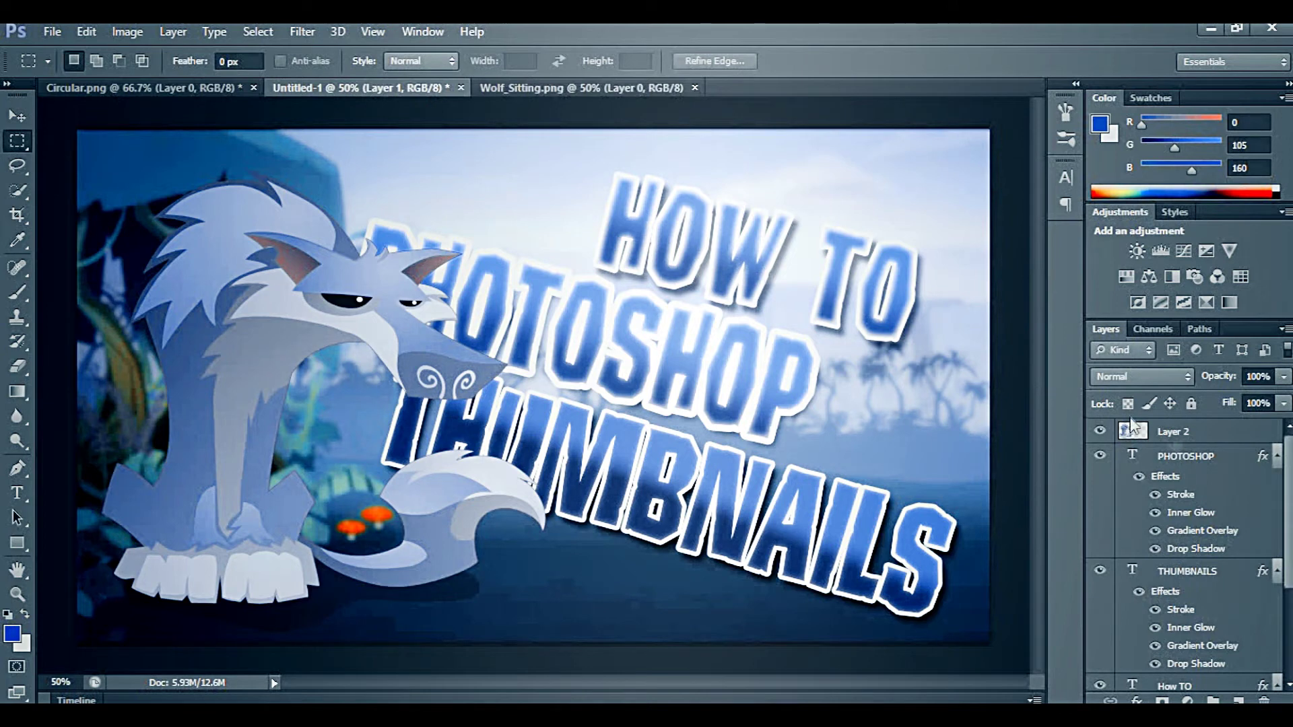
Step: Give the wolf Layer 2 a drop shadow and open the dashed-line PNG from the Shape folder
left_click(1212, 431)
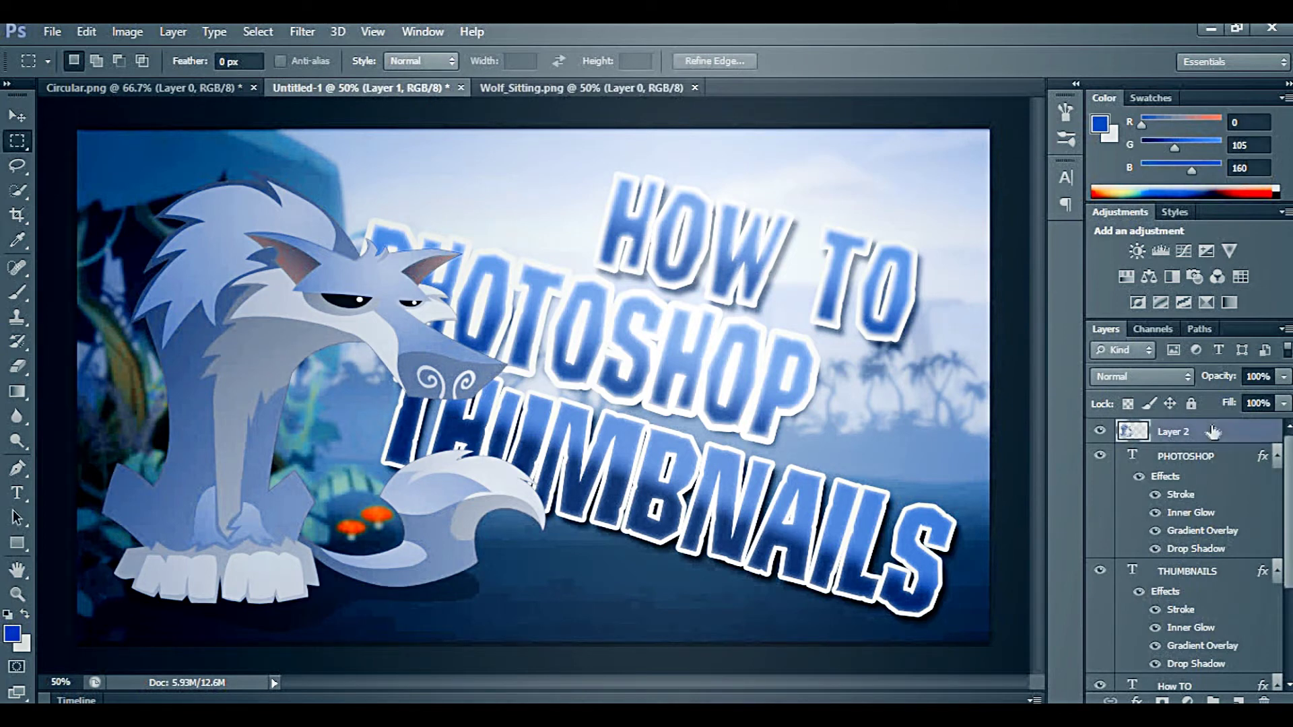
double_click(1212, 431)
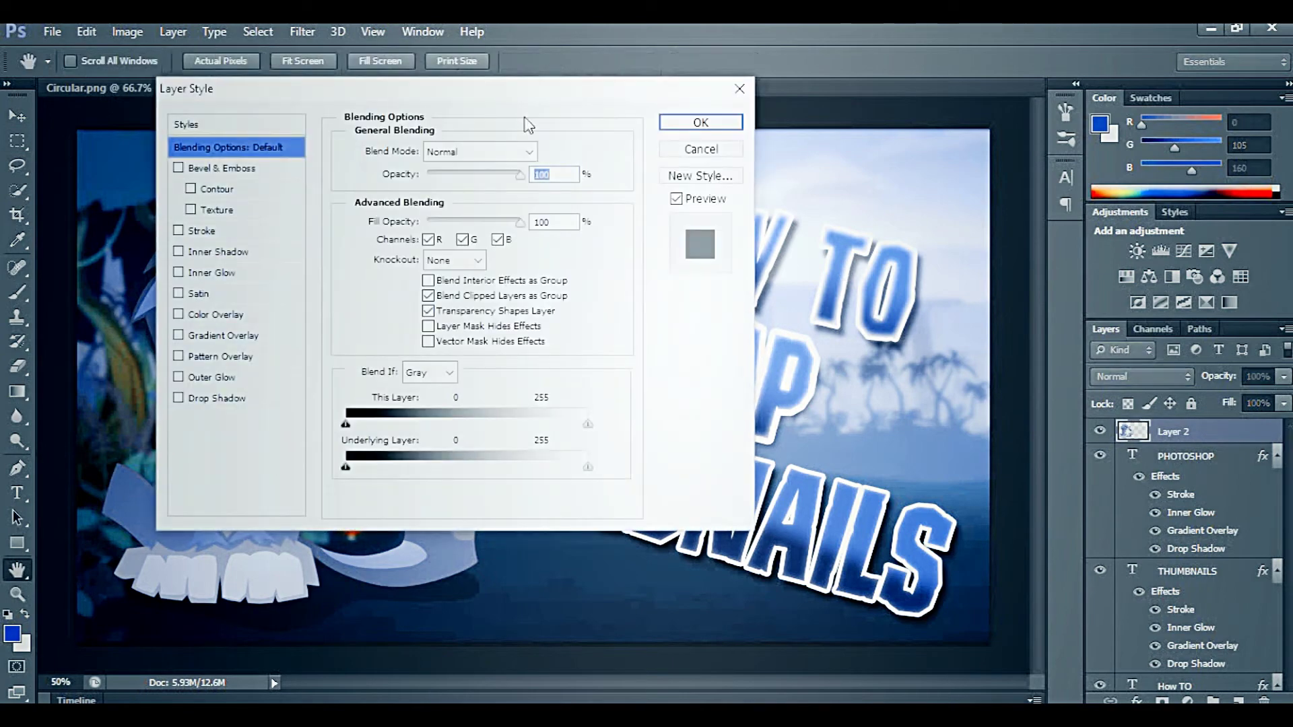
left_click_drag(546, 91, 882, 81)
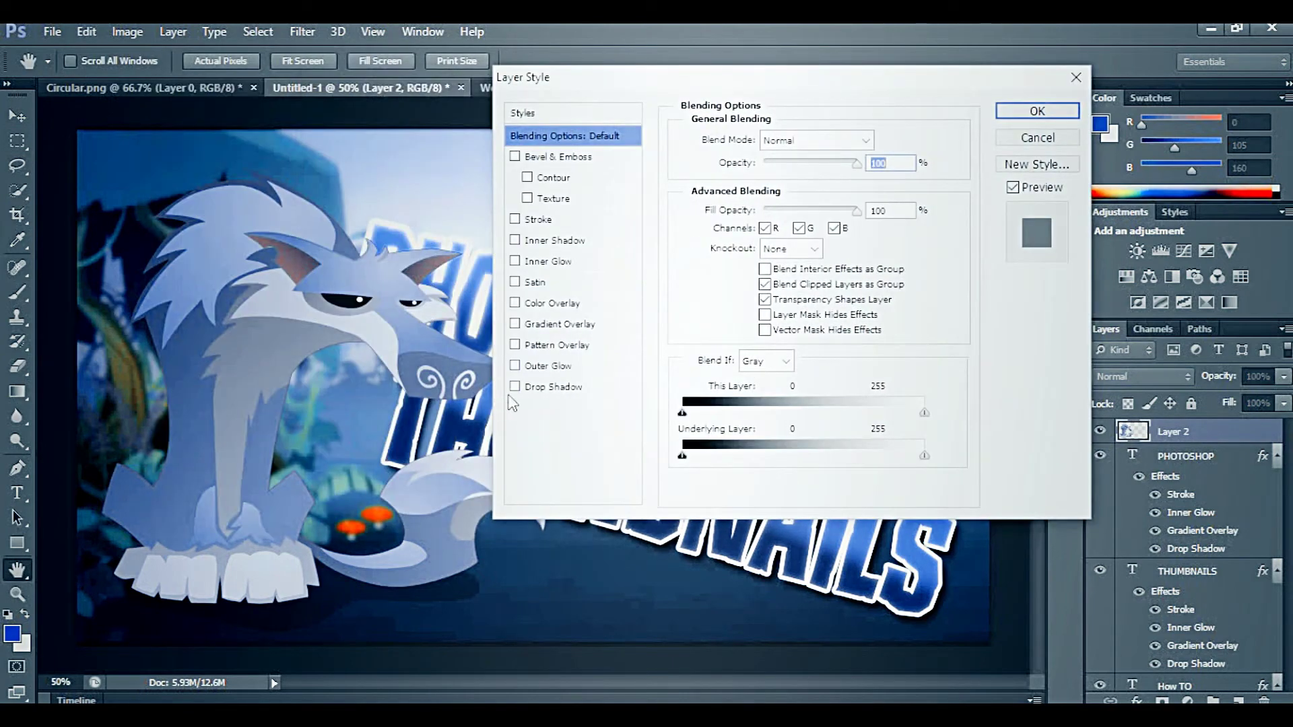
left_click(543, 389)
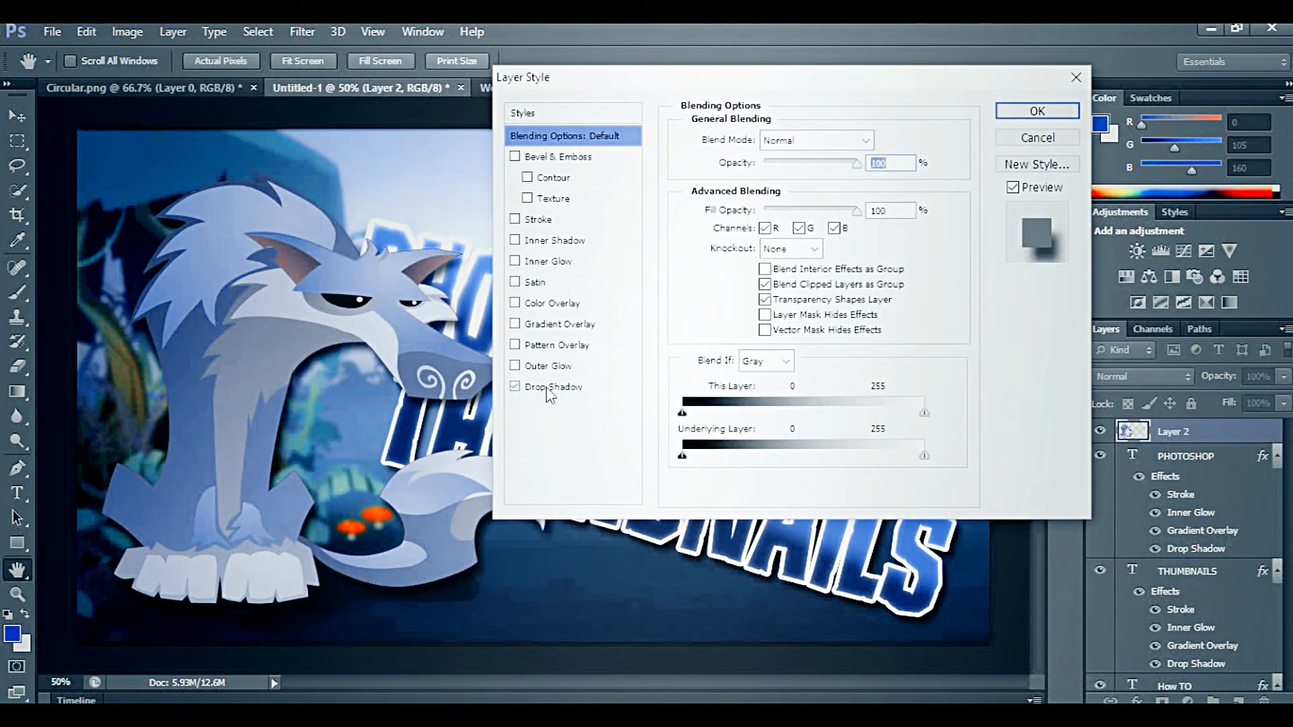
left_click(551, 387)
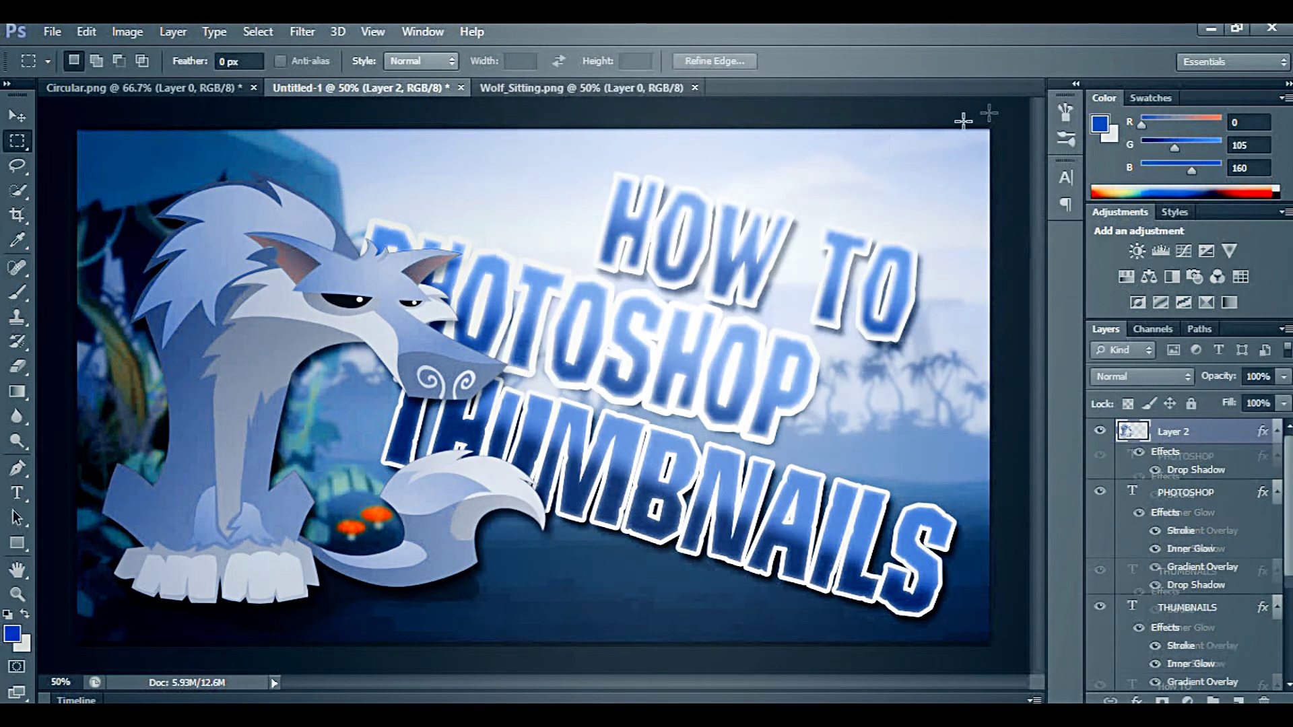
left_click(52, 31)
left_click(68, 72)
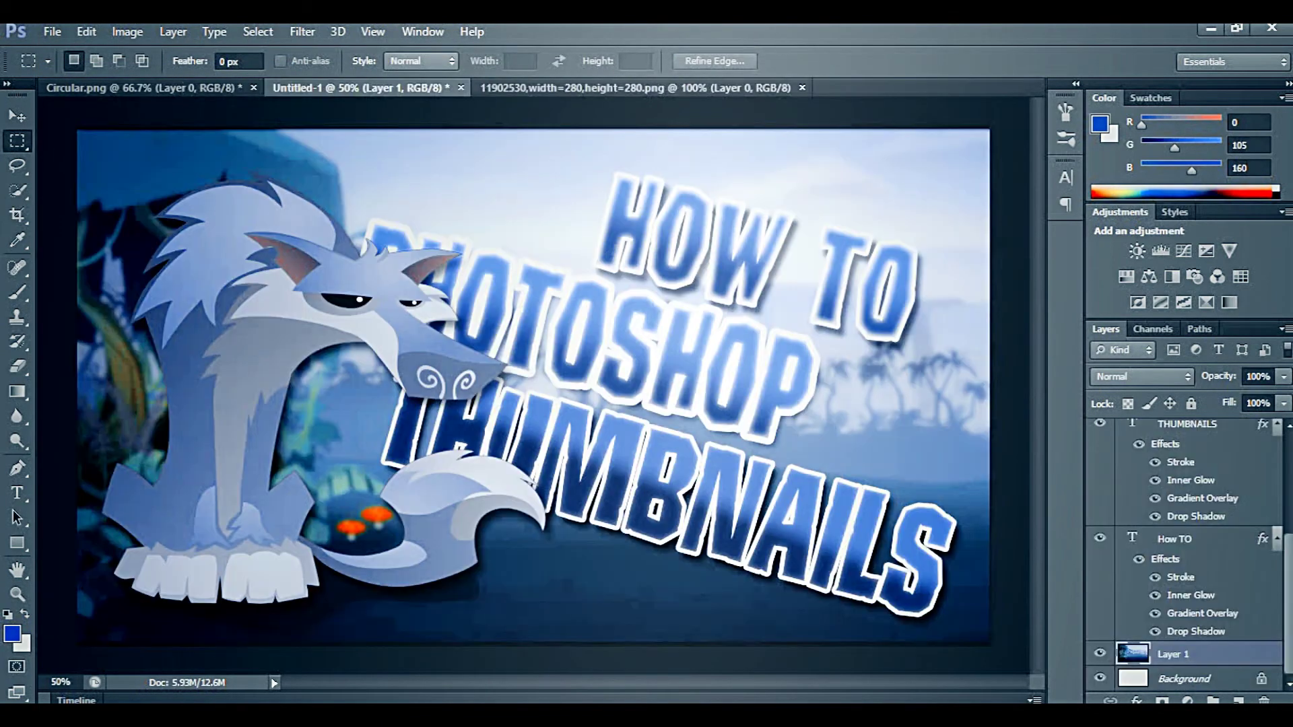
Step: Paste the dashed line and stretch it into a long tilted strip below THUMBNAILS
left_click(87, 31)
left_click(174, 178)
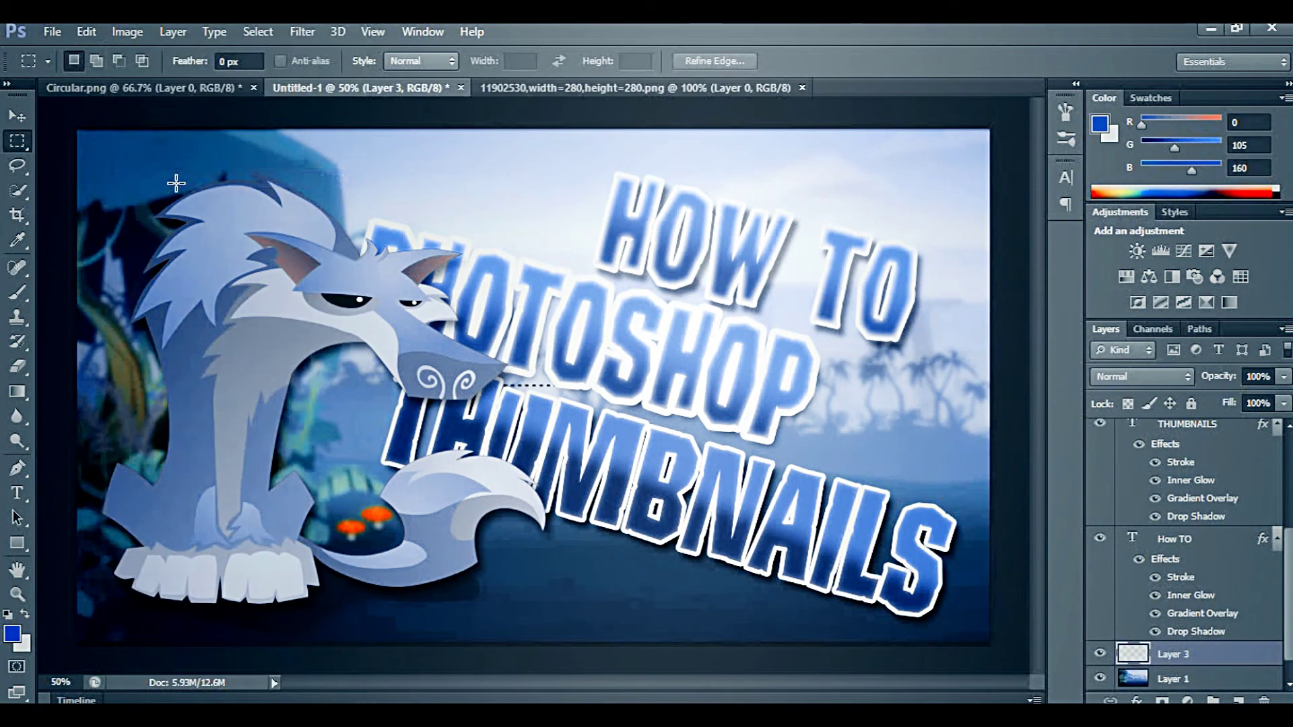
key("ctrl+t")
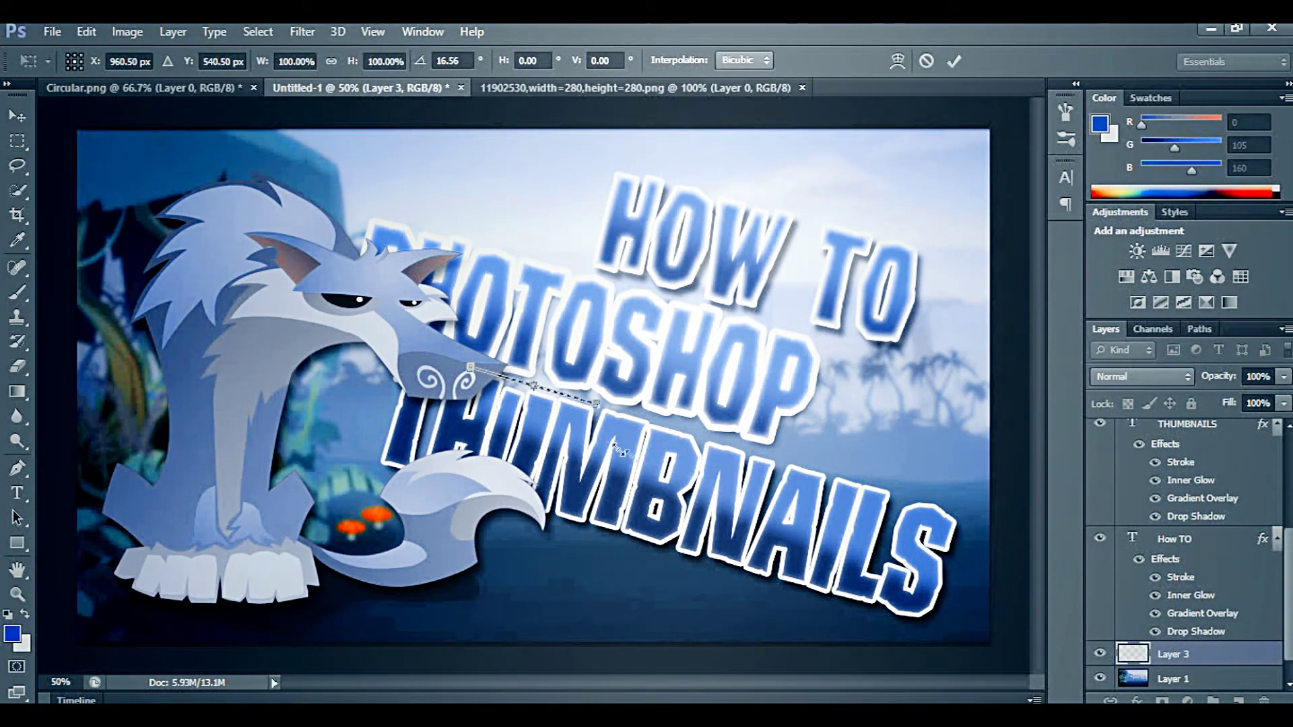
left_click_drag(599, 408, 982, 520)
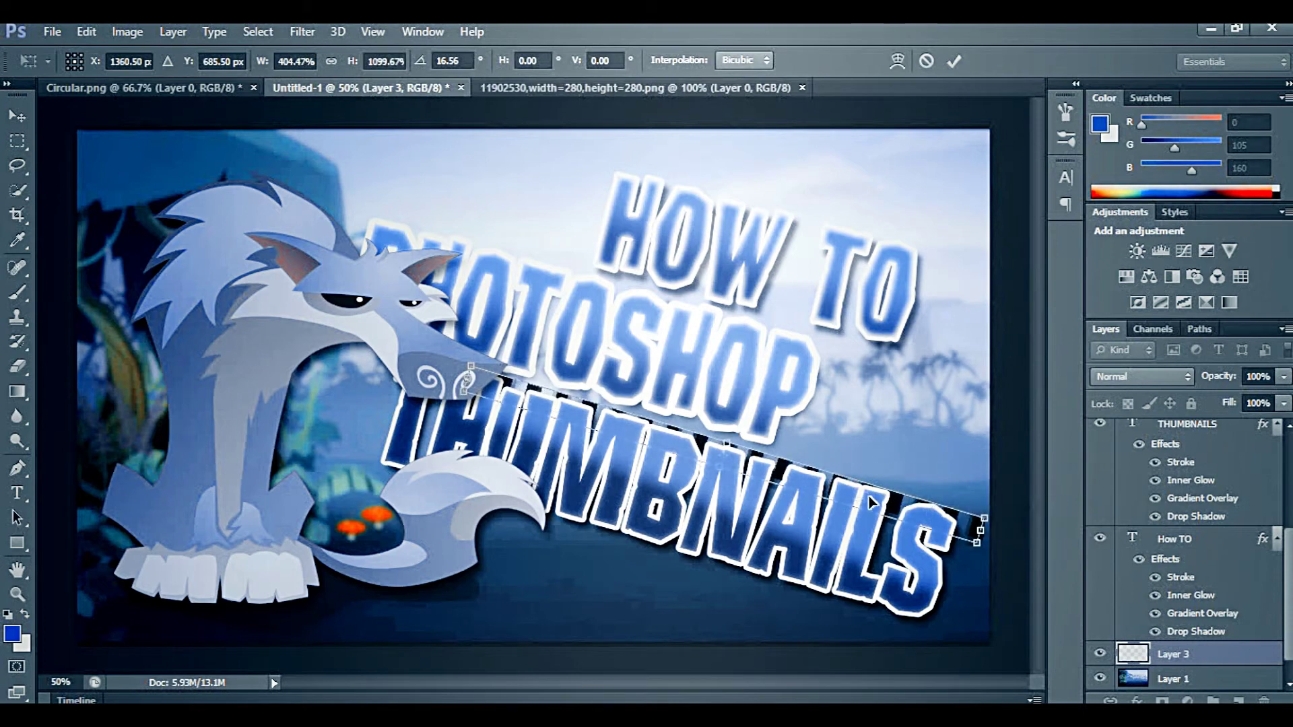
left_click_drag(871, 501, 652, 583)
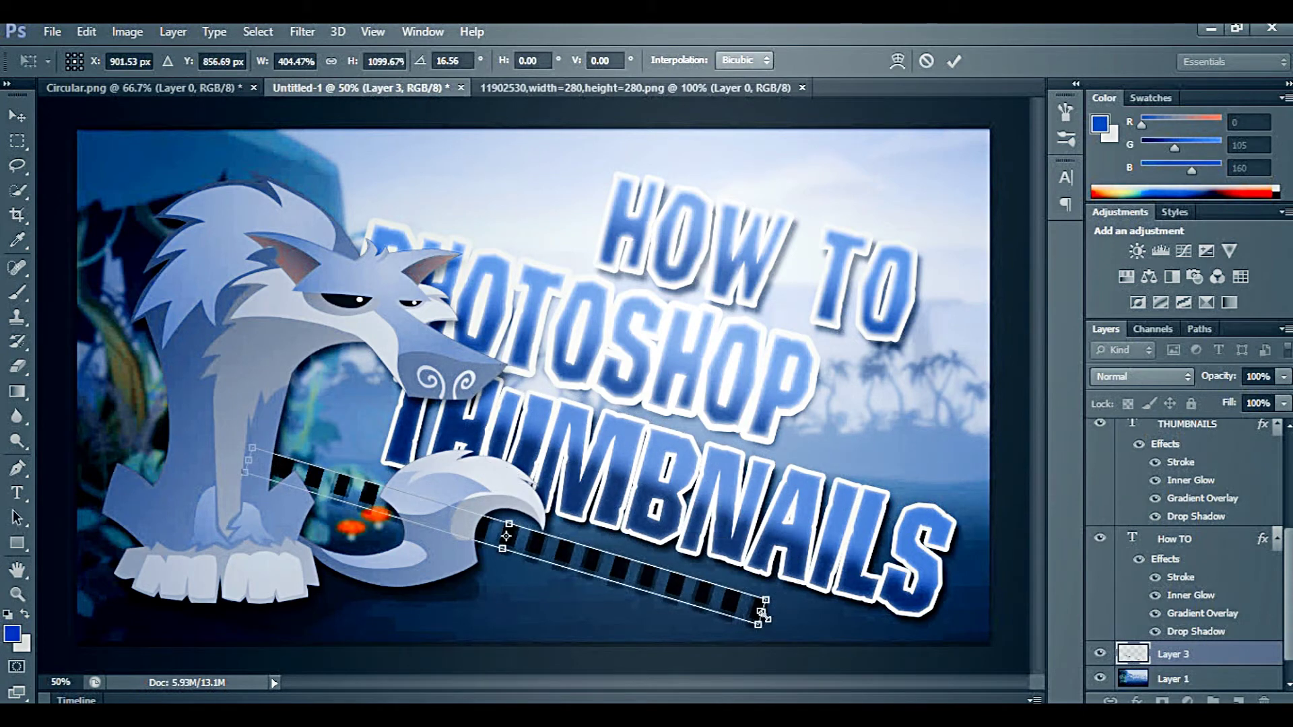
left_click_drag(762, 613, 912, 659)
key("m")
key("Return")
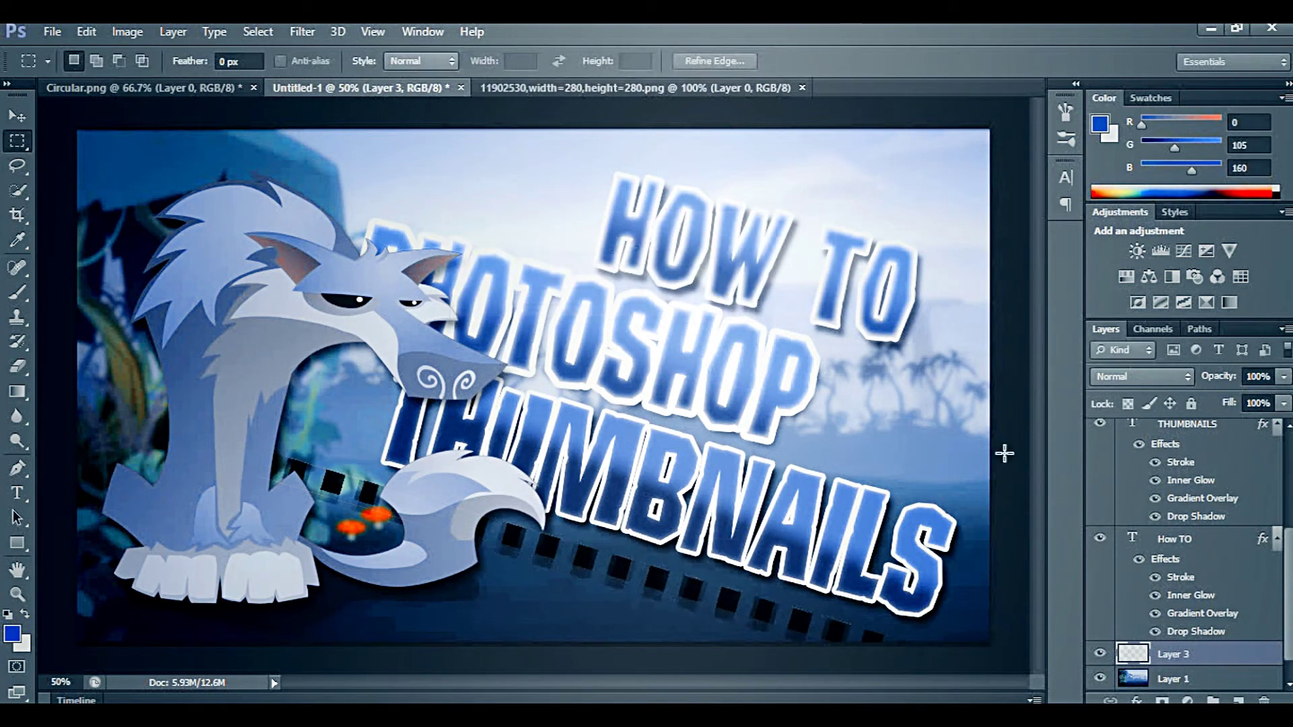
double_click(1213, 652)
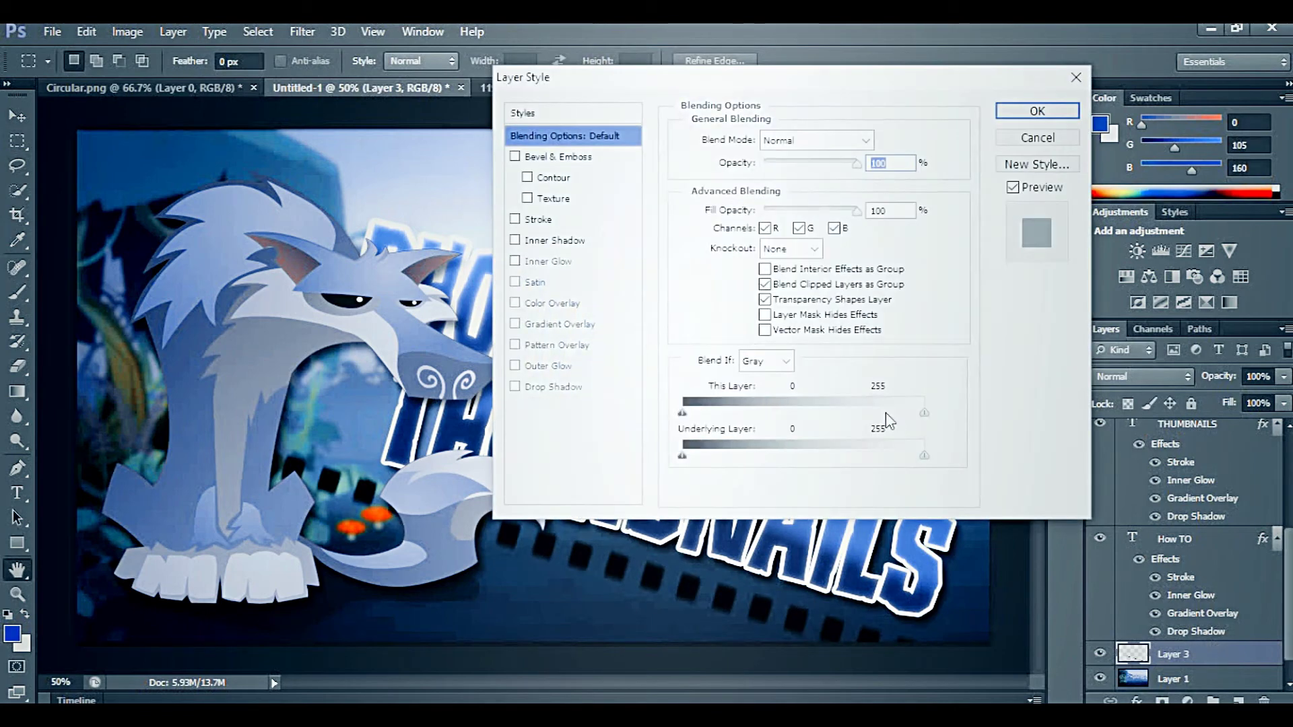
Step: Give the Layer 3 dashes a white Color Overlay
left_click(559, 303)
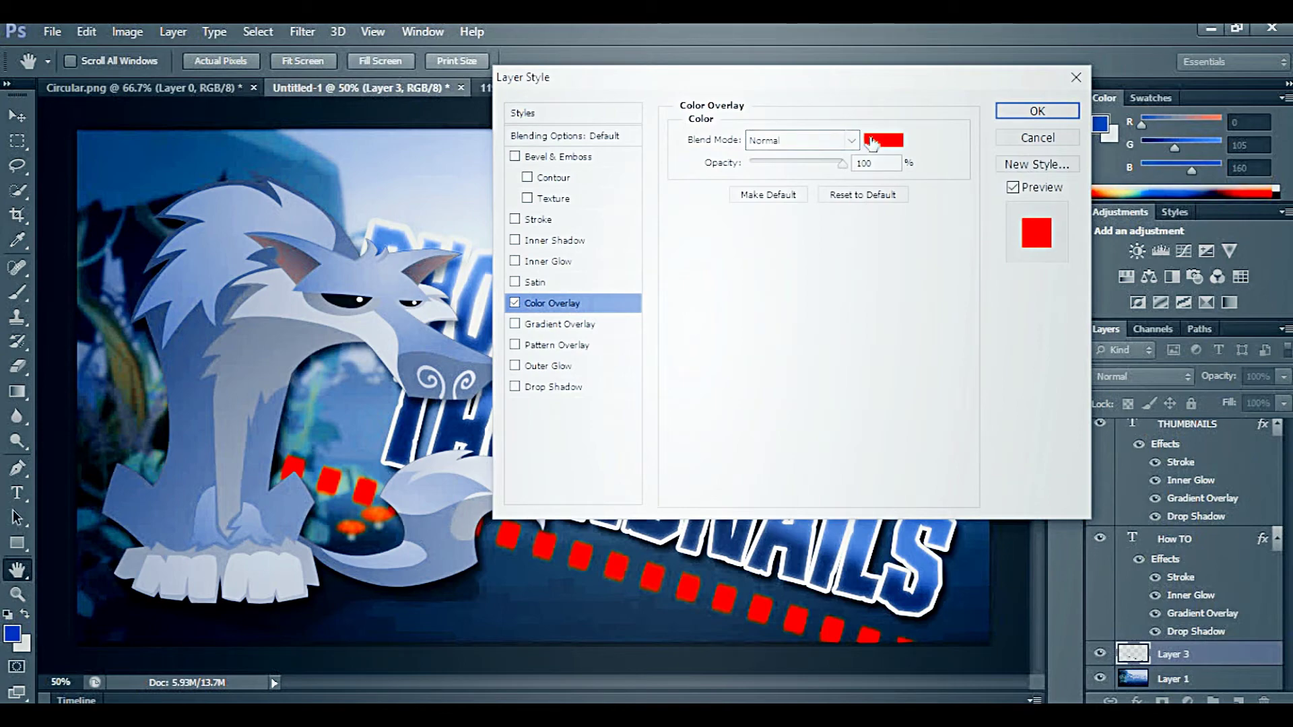
left_click(874, 143)
left_click(733, 311)
left_click(1175, 297)
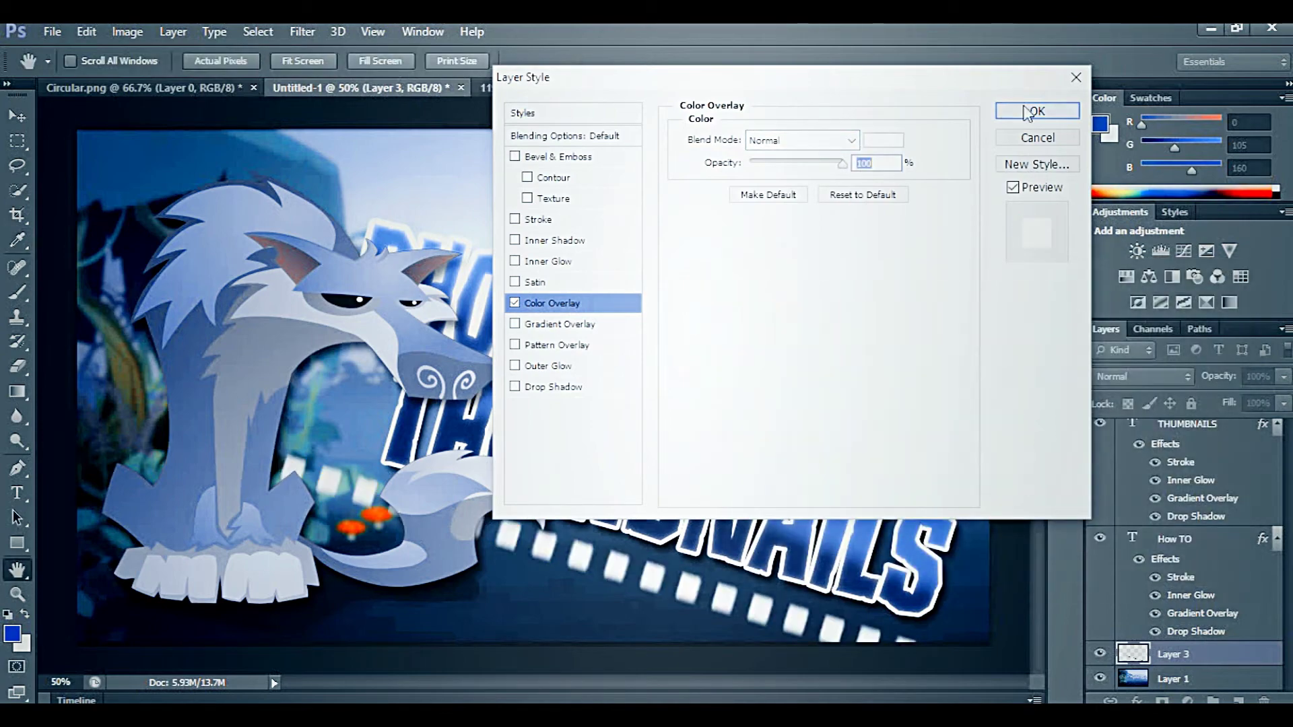
left_click(1038, 111)
Step: Copy the dashed strip onto a new layer and move it to the canvas top
left_click(87, 32)
key("Escape")
left_click_drag(193, 362, 975, 641)
left_click(86, 32)
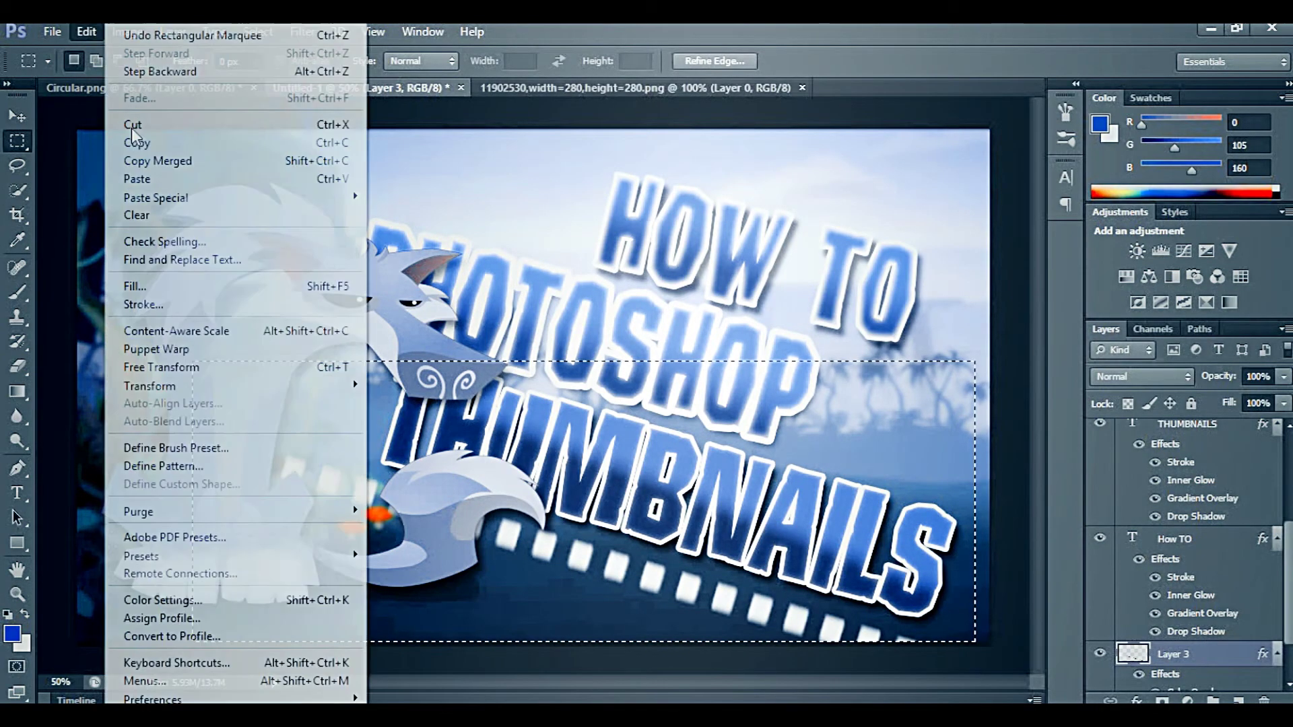
left_click(443, 266)
key("ctrl+j")
key("ctrl+t")
left_click_drag(679, 579, 786, 233)
key("Return")
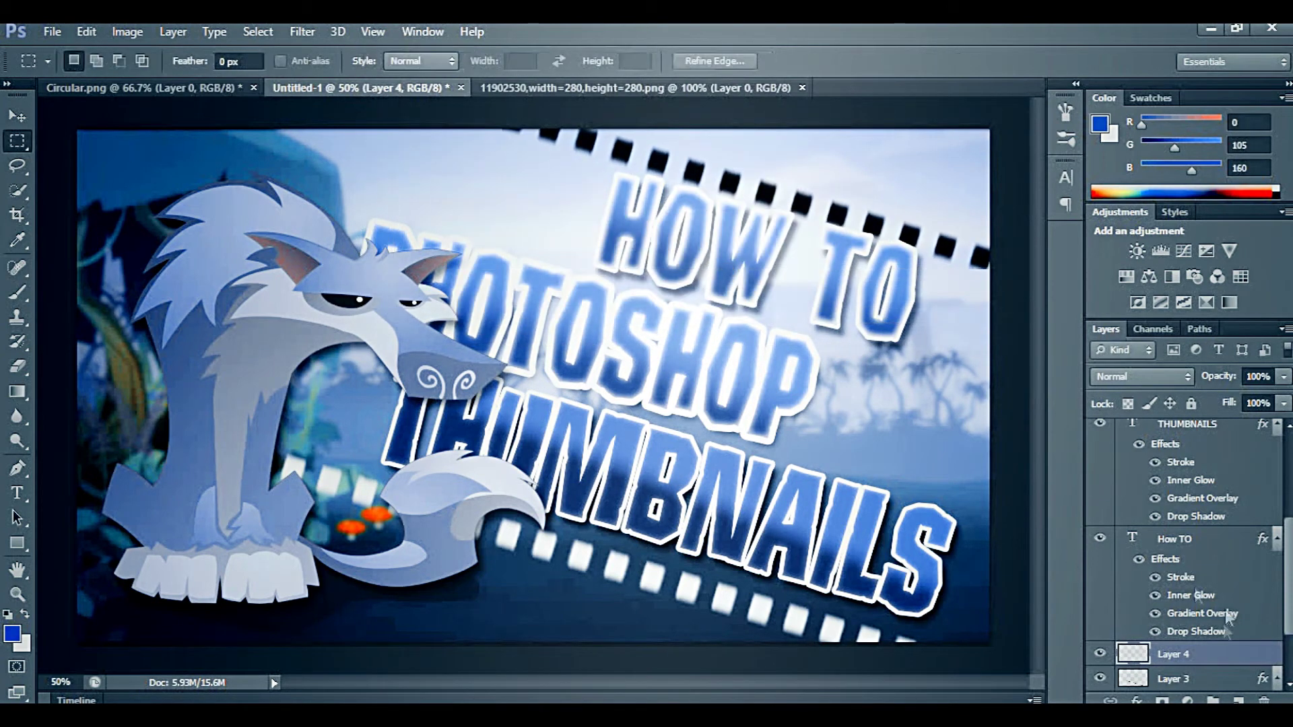
Step: Give Layer 4's top dashes a white Color Overlay, then open Circular.png
double_click(1233, 660)
left_click(552, 303)
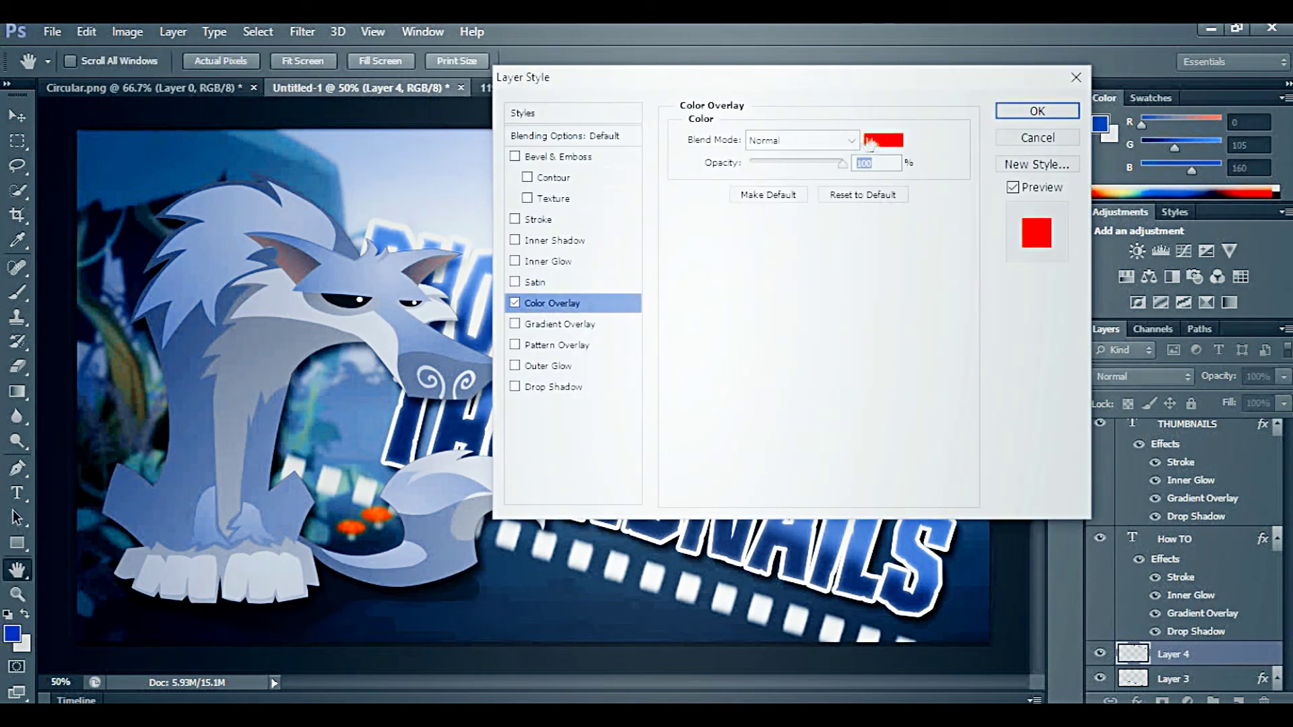
left_click(882, 141)
left_click(1189, 294)
left_click(1037, 111)
left_click(51, 31)
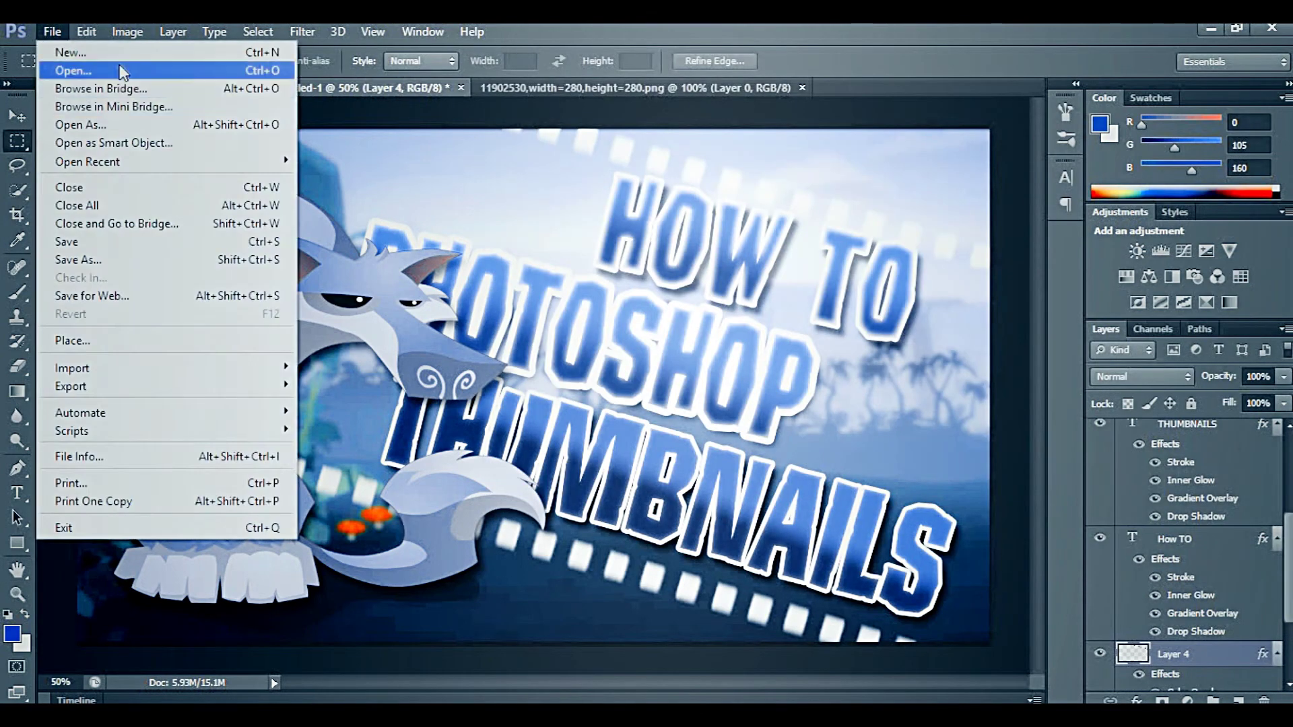
left_click(121, 72)
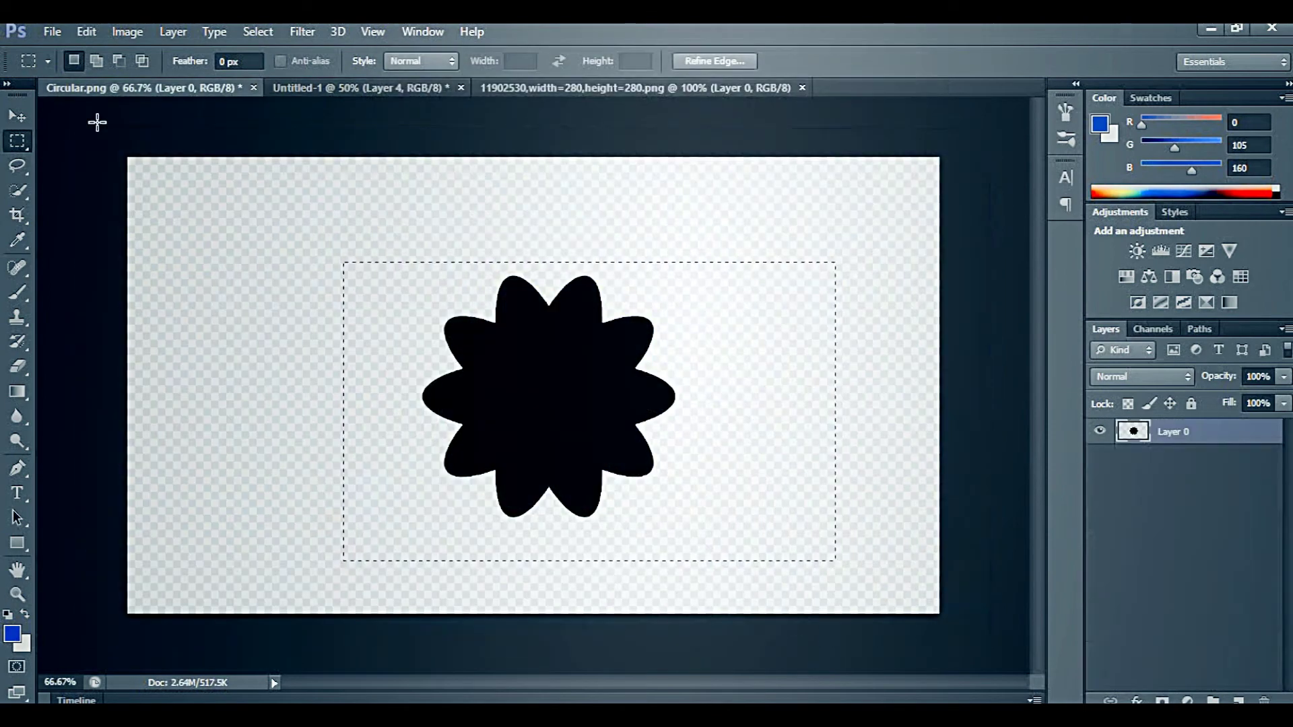
Step: Copy the black flower from Circular.png and paste it into the thumbnail
left_click(86, 32)
left_click(134, 139)
left_click(357, 87)
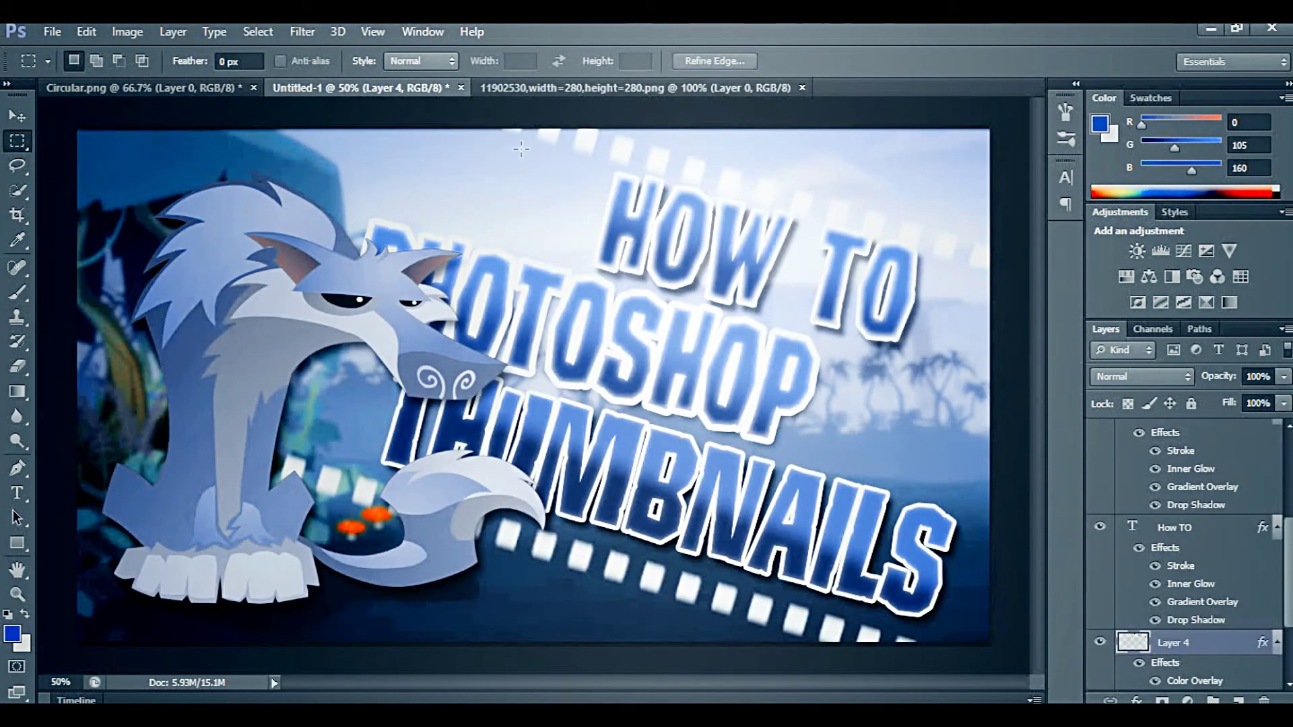
left_click(87, 32)
left_click(133, 171)
Step: Move the flower right of the title, tilt it about 12° and shrink it slightly
key("ctrl+t")
left_click_drag(472, 357, 853, 431)
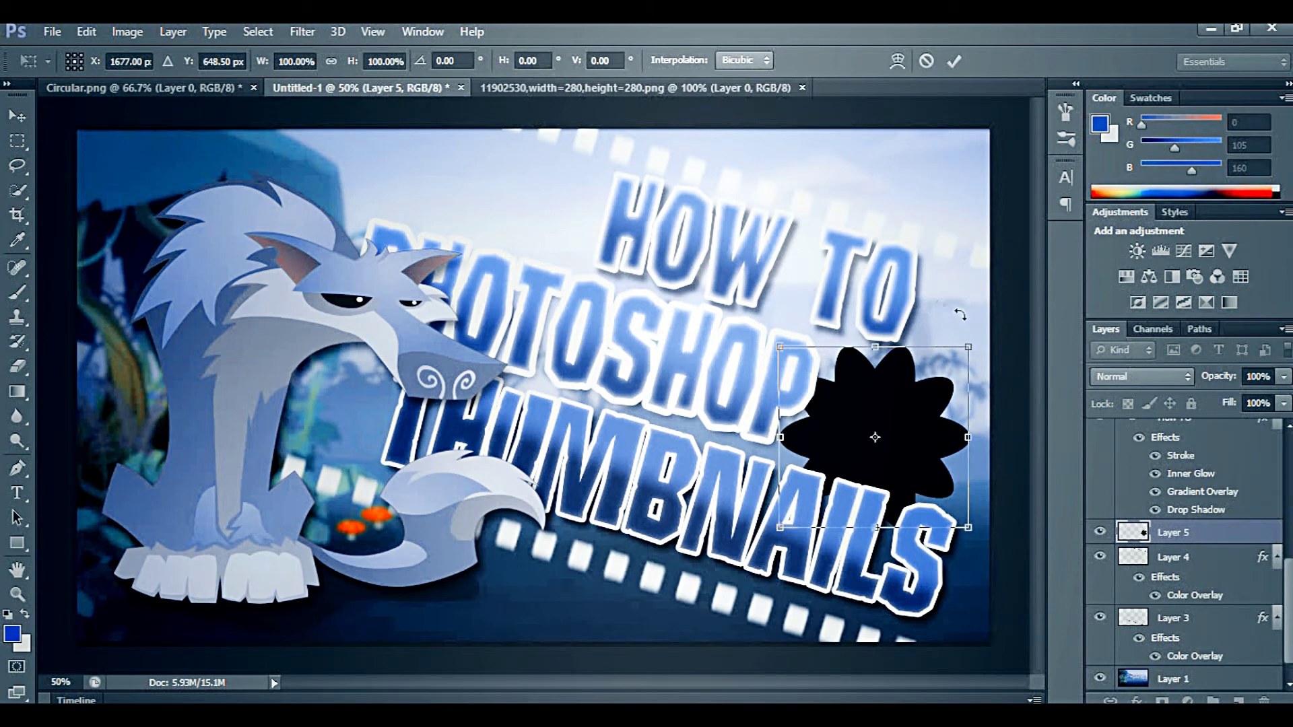
left_click_drag(960, 314, 956, 401)
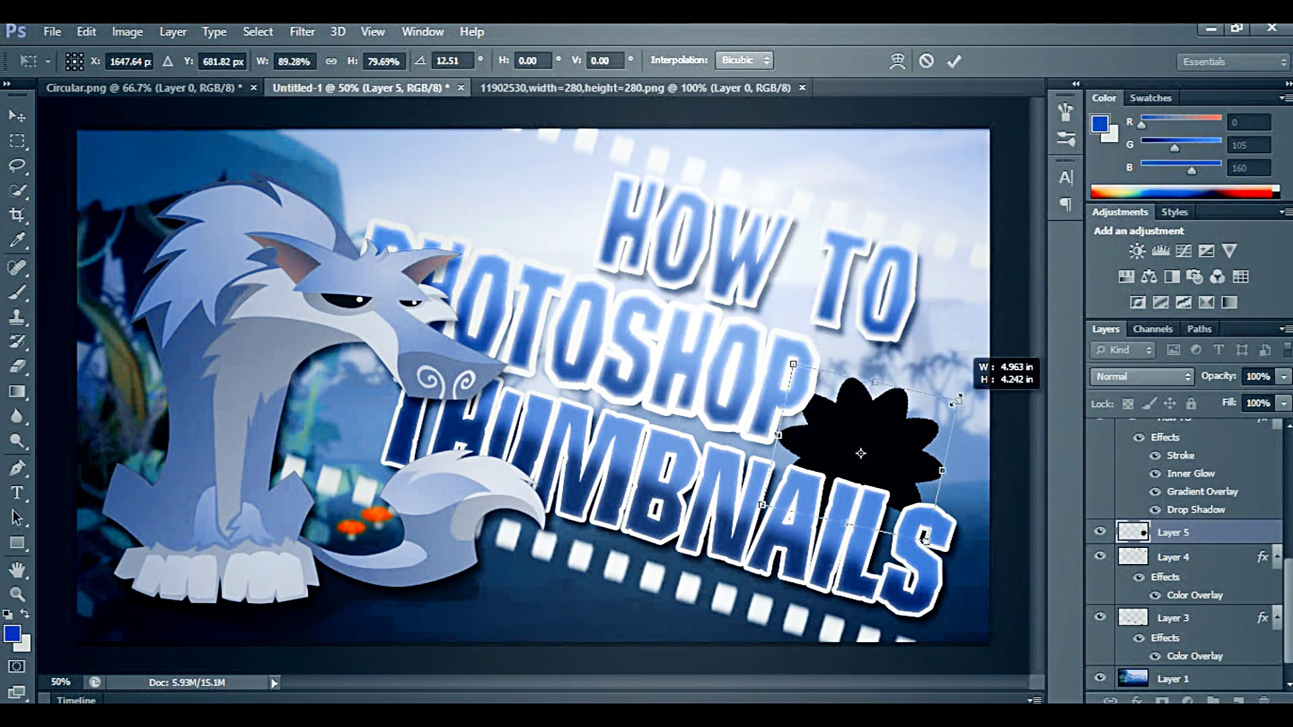
key("Return")
Step: Add a Color Overlay and a Stroke to the flower on Layer 5
double_click(1206, 537)
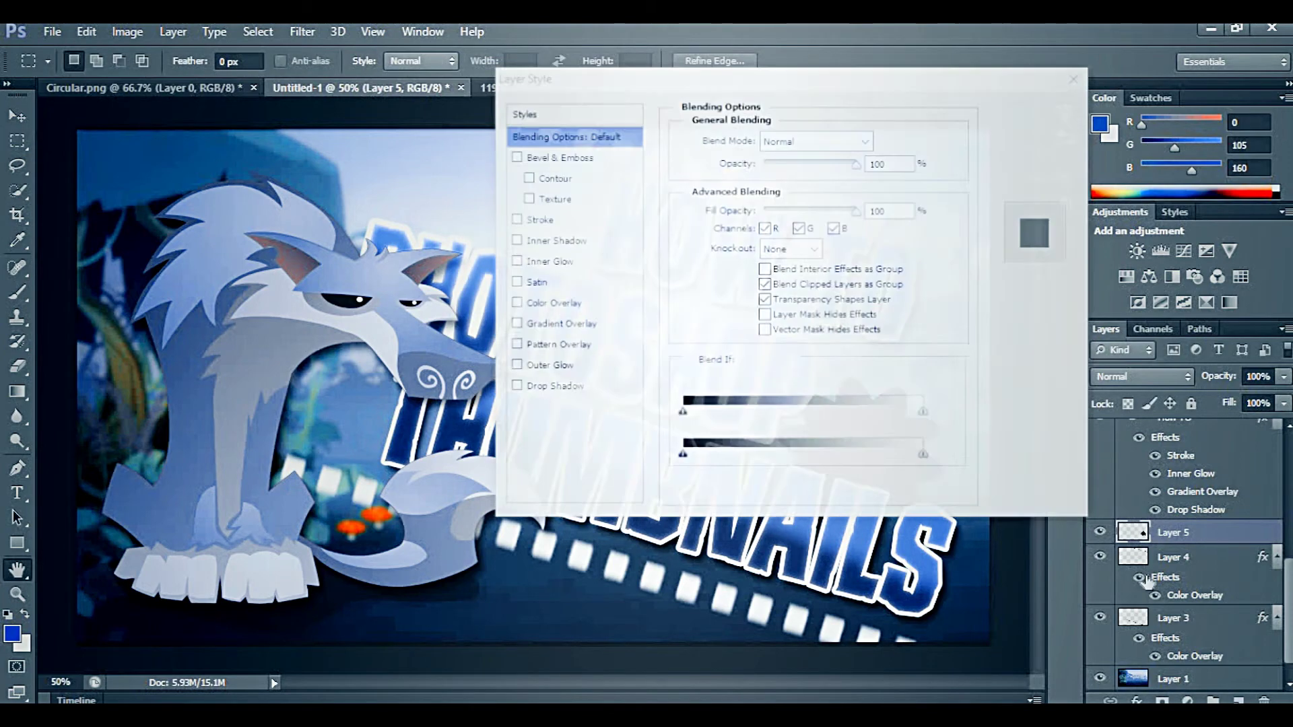
left_click(552, 303)
left_click(883, 140)
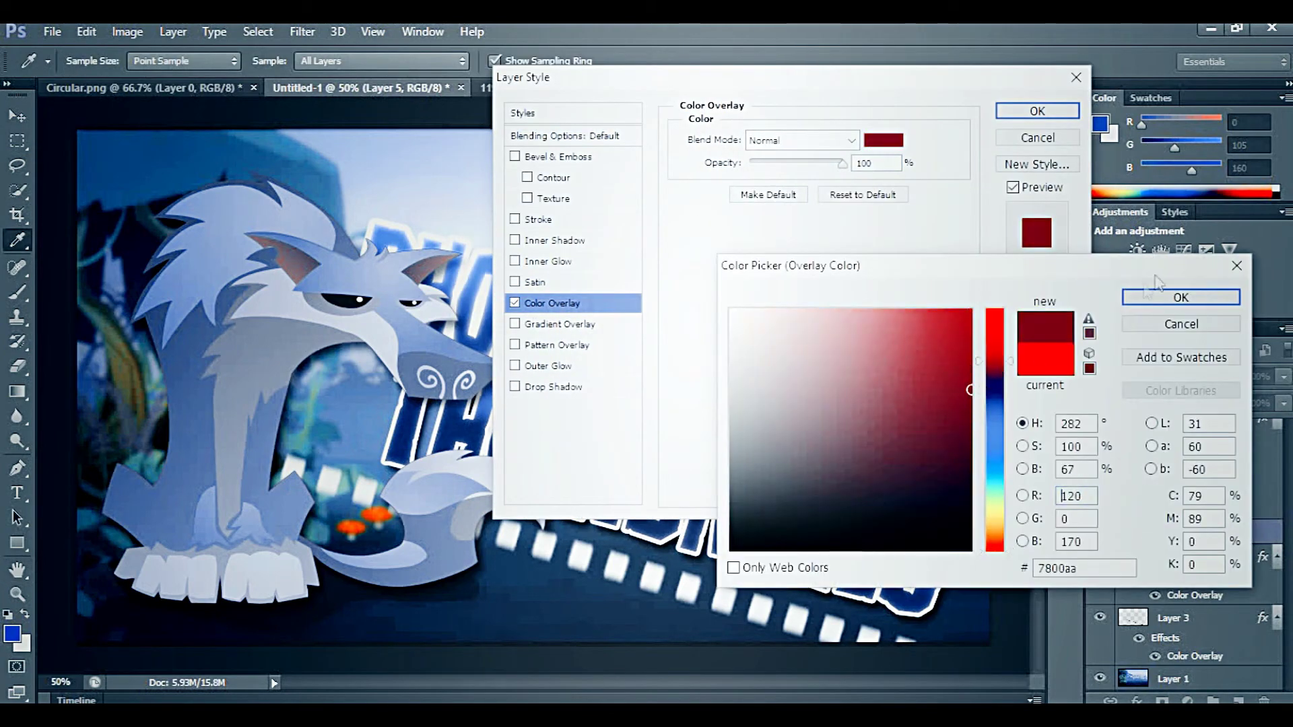
left_click(1158, 297)
left_click(538, 219)
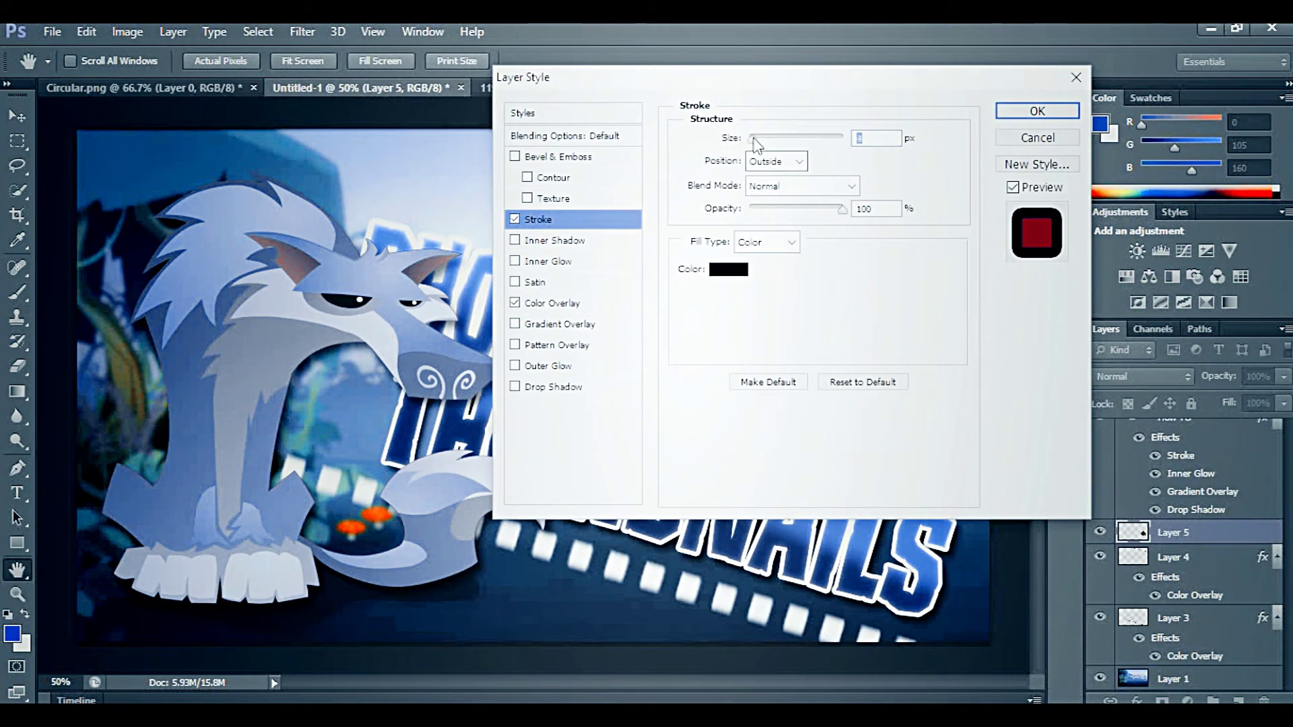
left_click(729, 269)
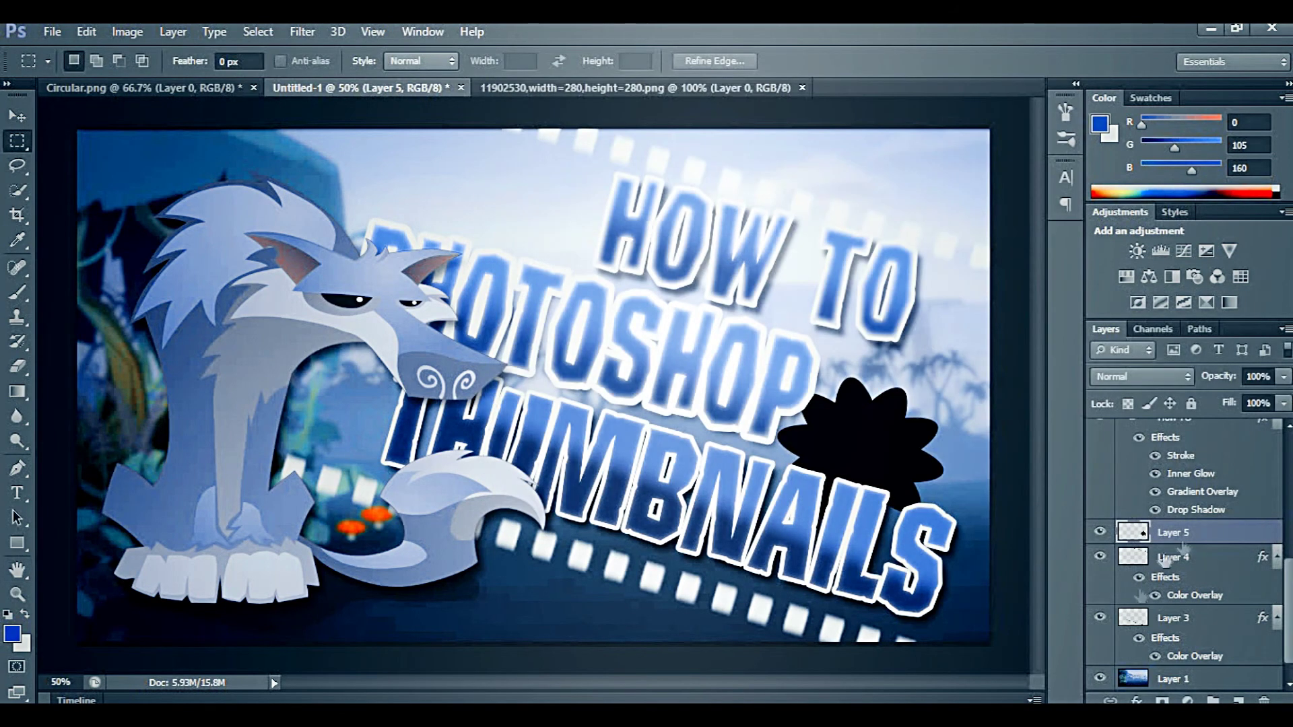
key("h")
Step: Set the flower's overlay to dark red and its 3 px stroke to white
double_click(1237, 544)
left_click(552, 303)
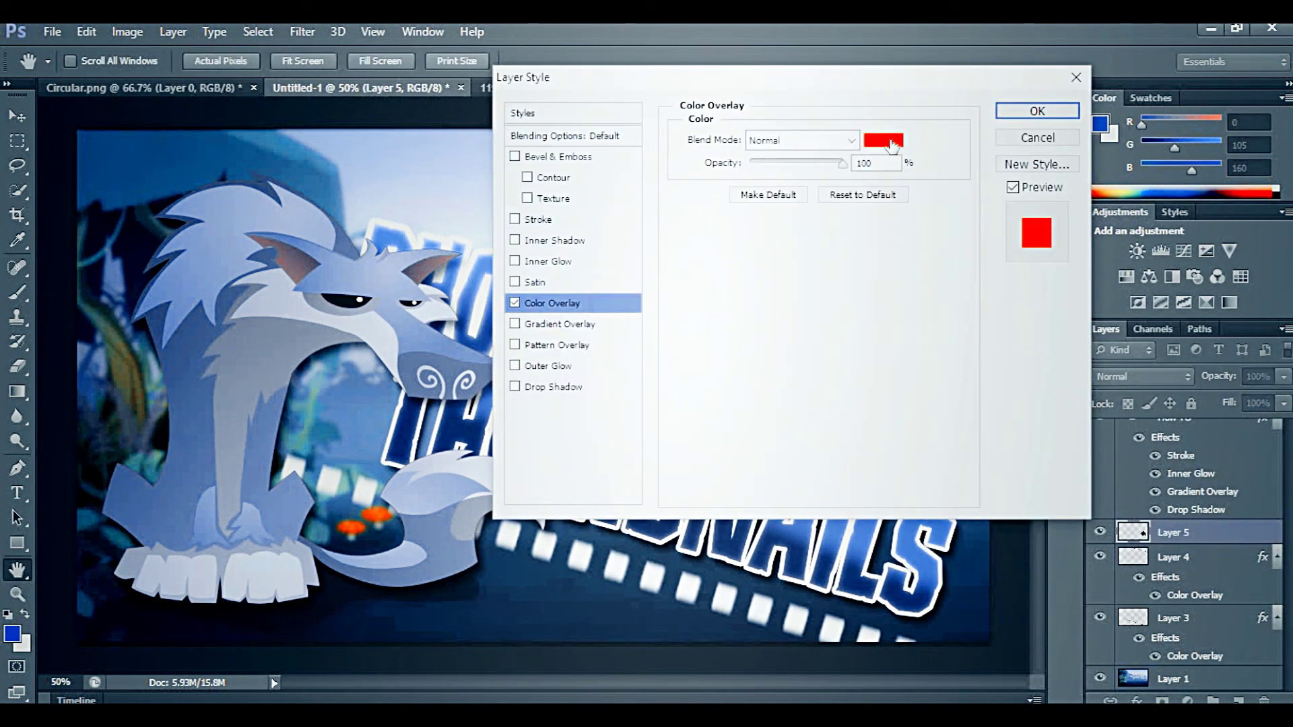
left_click(893, 143)
left_click(976, 426)
left_click(1178, 297)
left_click(538, 219)
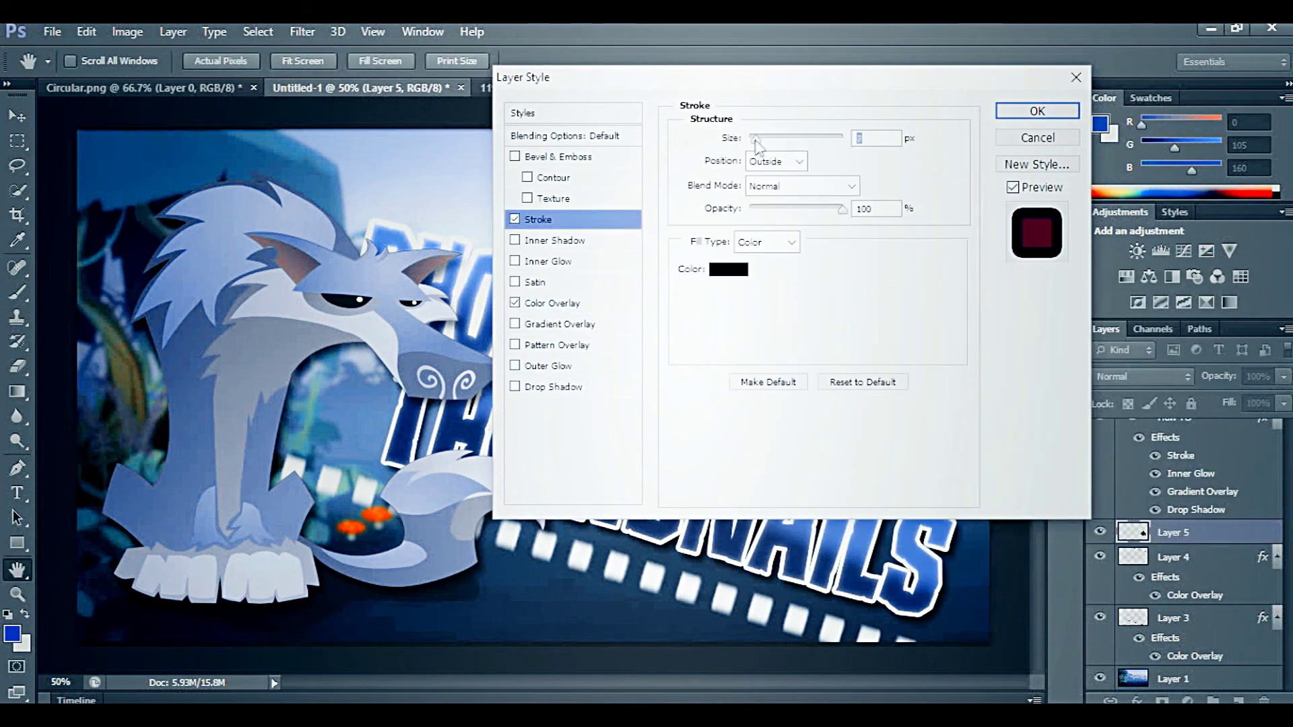
left_click(729, 269)
left_click(734, 301)
left_click(1203, 297)
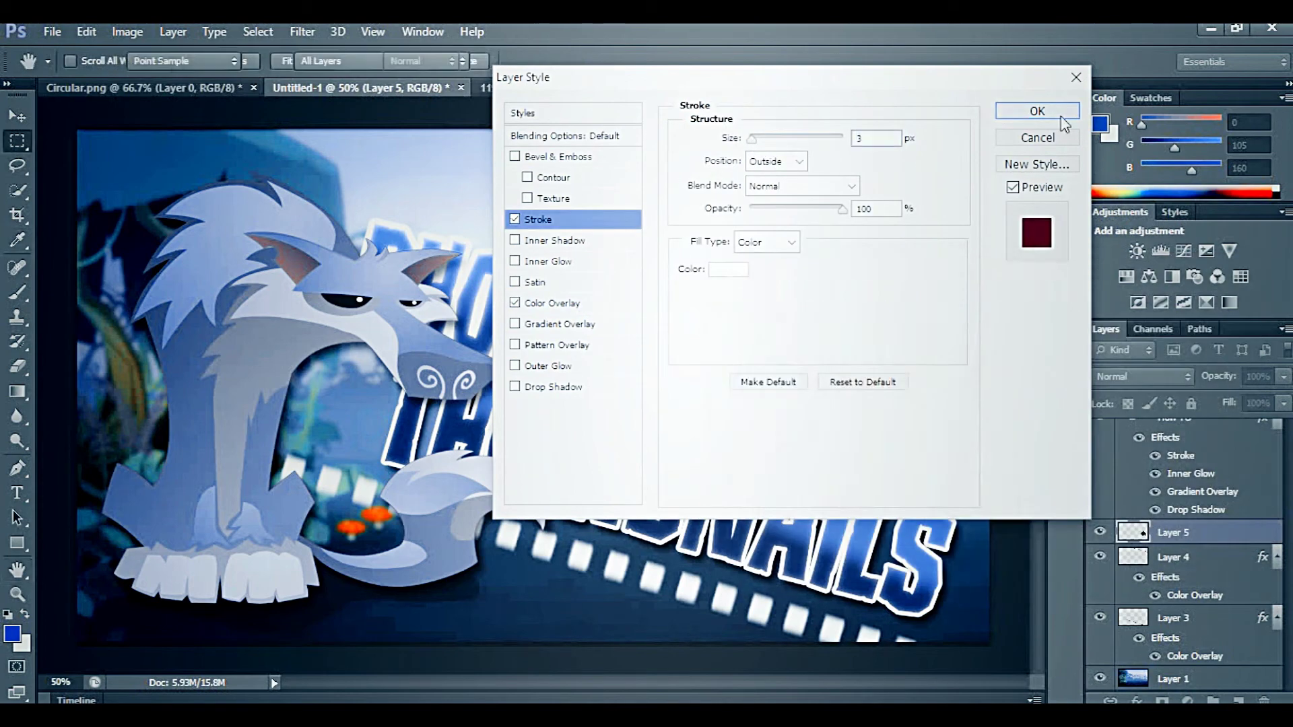
left_click(1037, 111)
Step: Paste a second flower onto new Layer 6 and place it beside the red one
key("m")
key("ctrl+shift+alt+n")
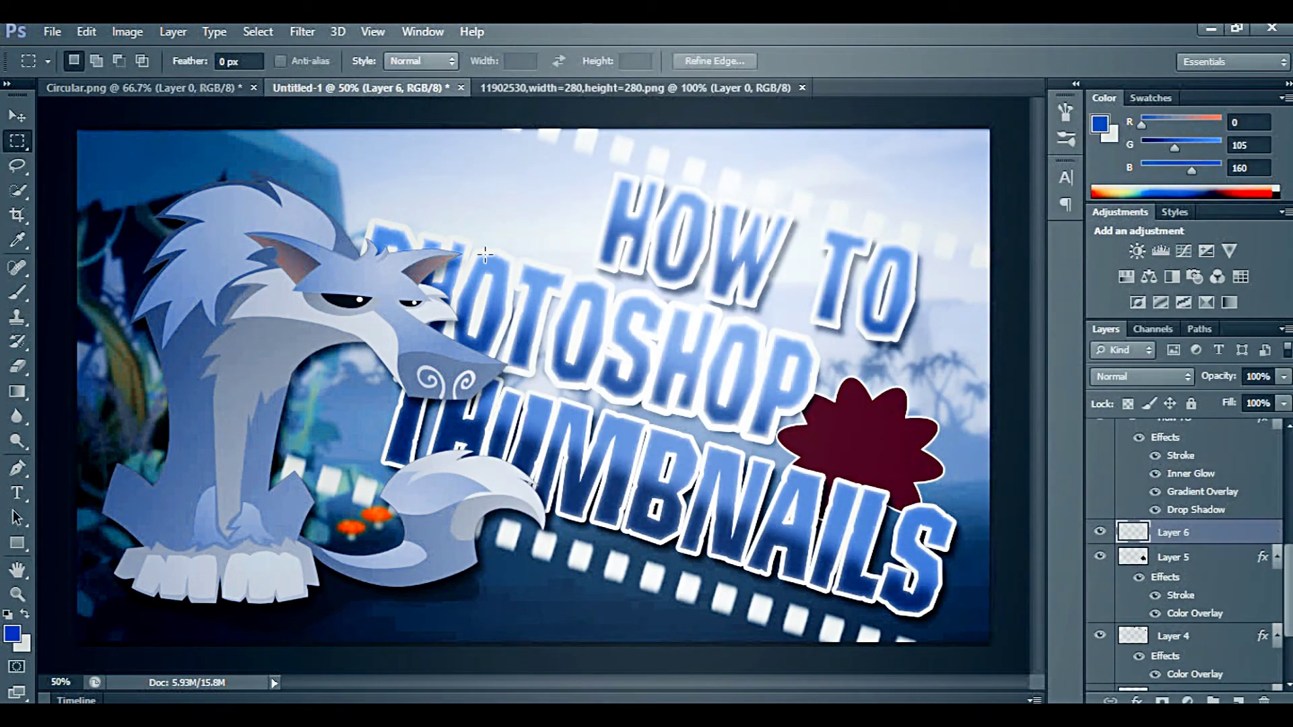
key("ctrl+v")
key("ctrl+t")
left_click_drag(552, 372, 901, 324)
key("m")
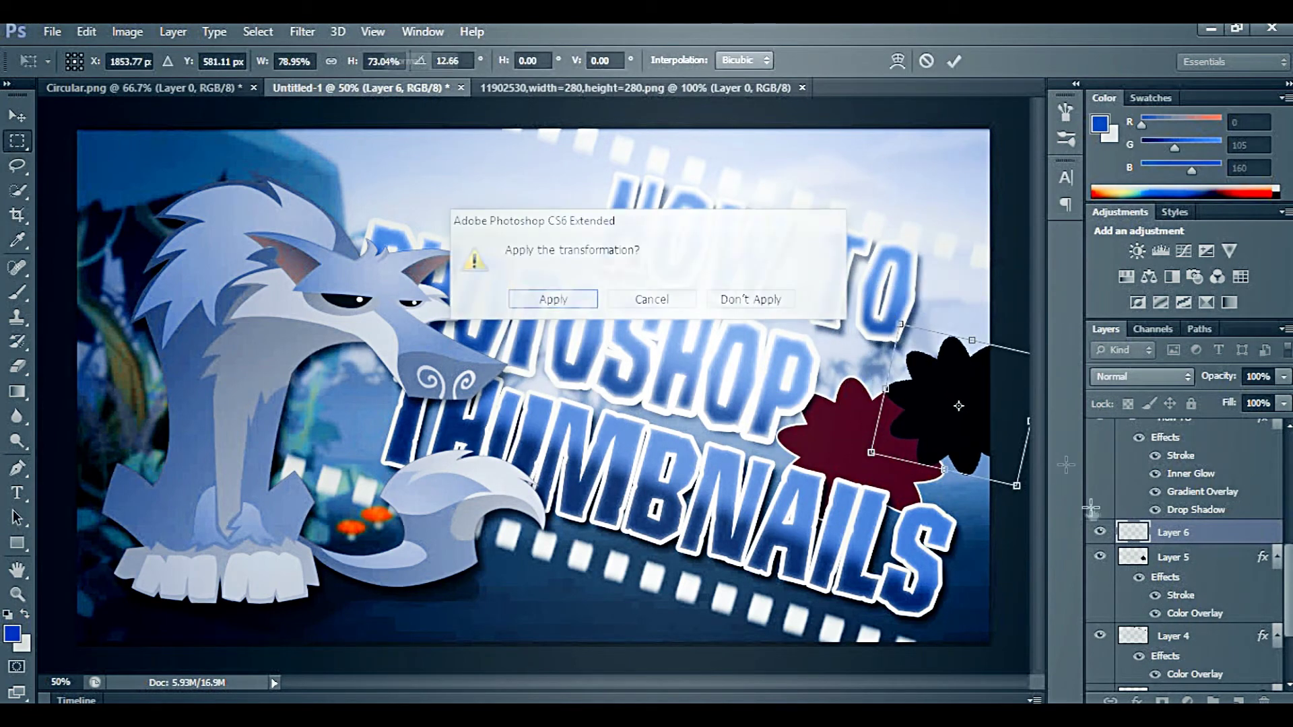
key("Return")
Step: Move Layer 6 below Layer 5 and give it a white Color Overlay
left_click_drag(1185, 532, 1185, 616)
double_click(1242, 612)
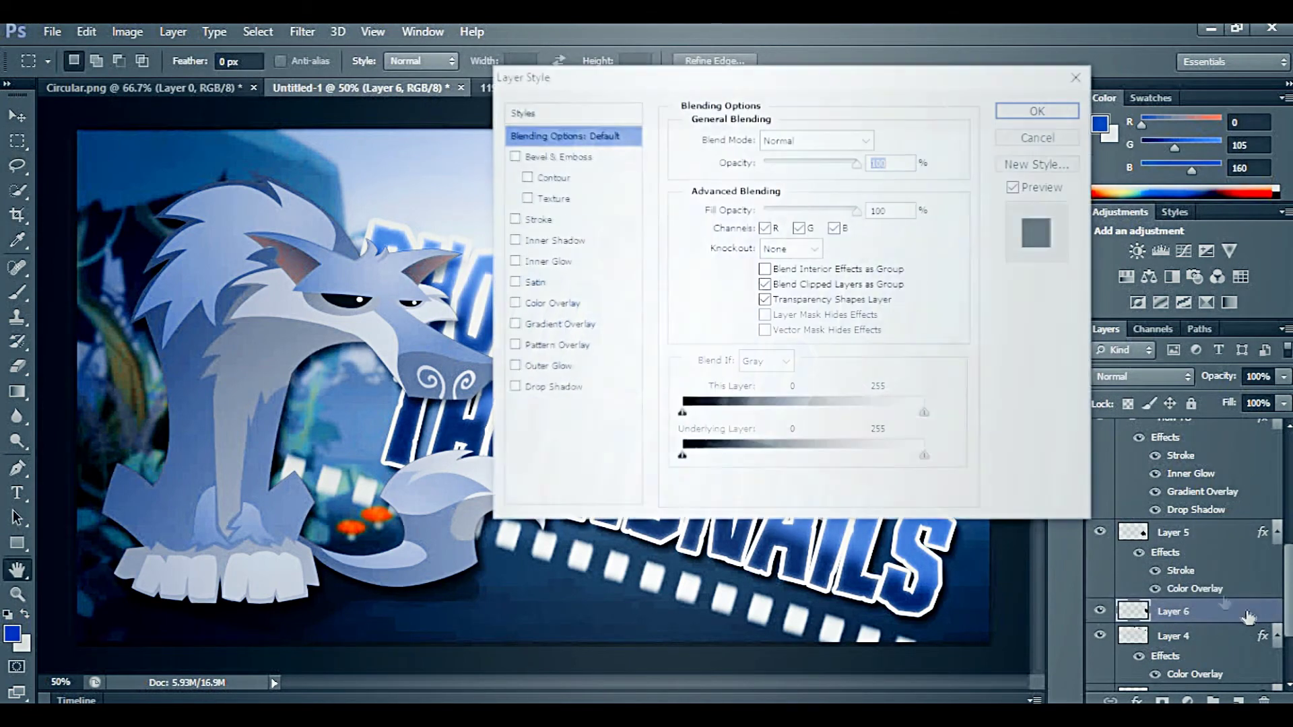
left_click(552, 303)
left_click(781, 135)
left_click(881, 135)
left_click(1224, 295)
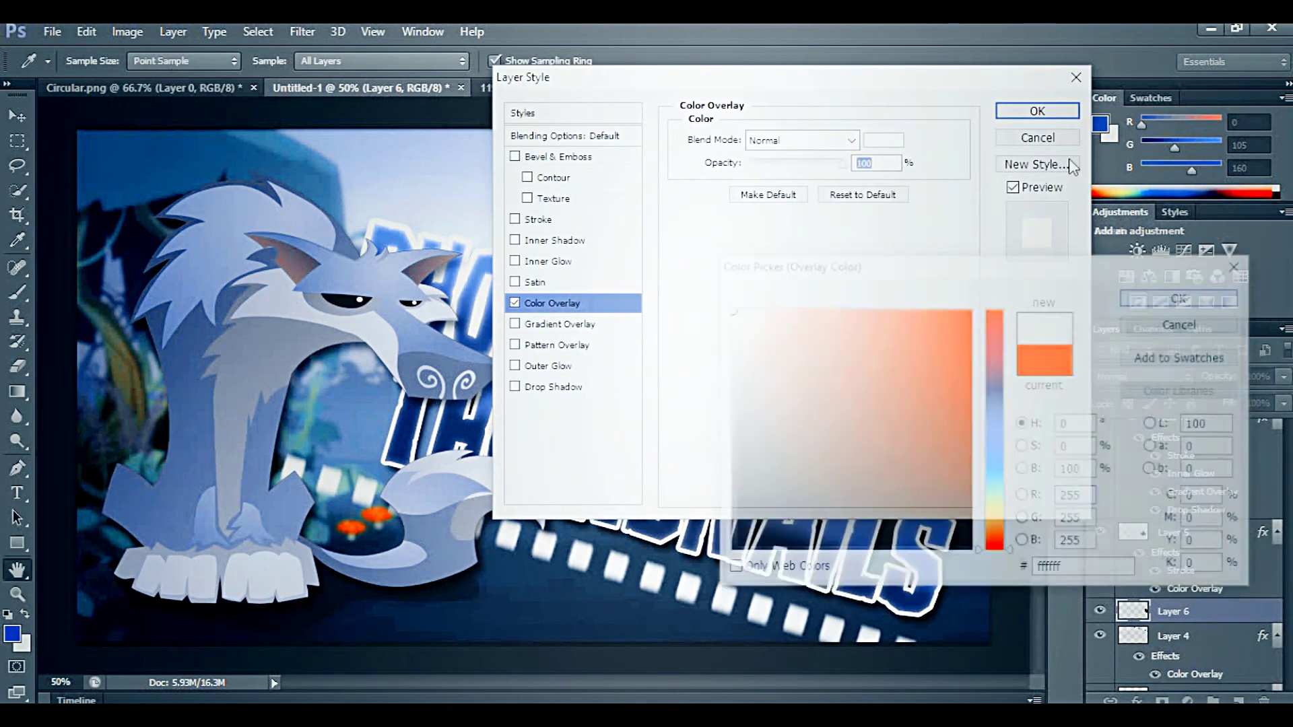
left_click(1037, 111)
Step: Set Layer 6's blend mode to Overlay at 40% opacity
left_click(1138, 376)
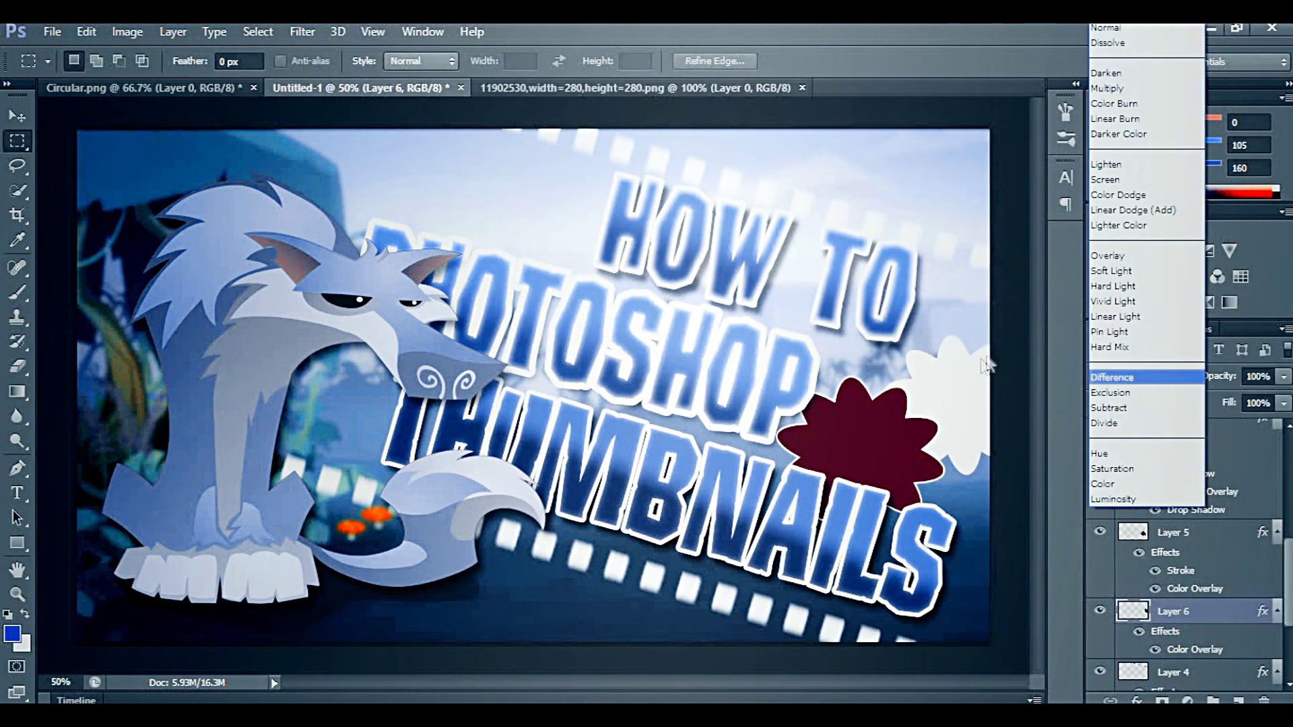
left_click(1142, 258)
left_click(1284, 377)
left_click_drag(1235, 395, 1226, 400)
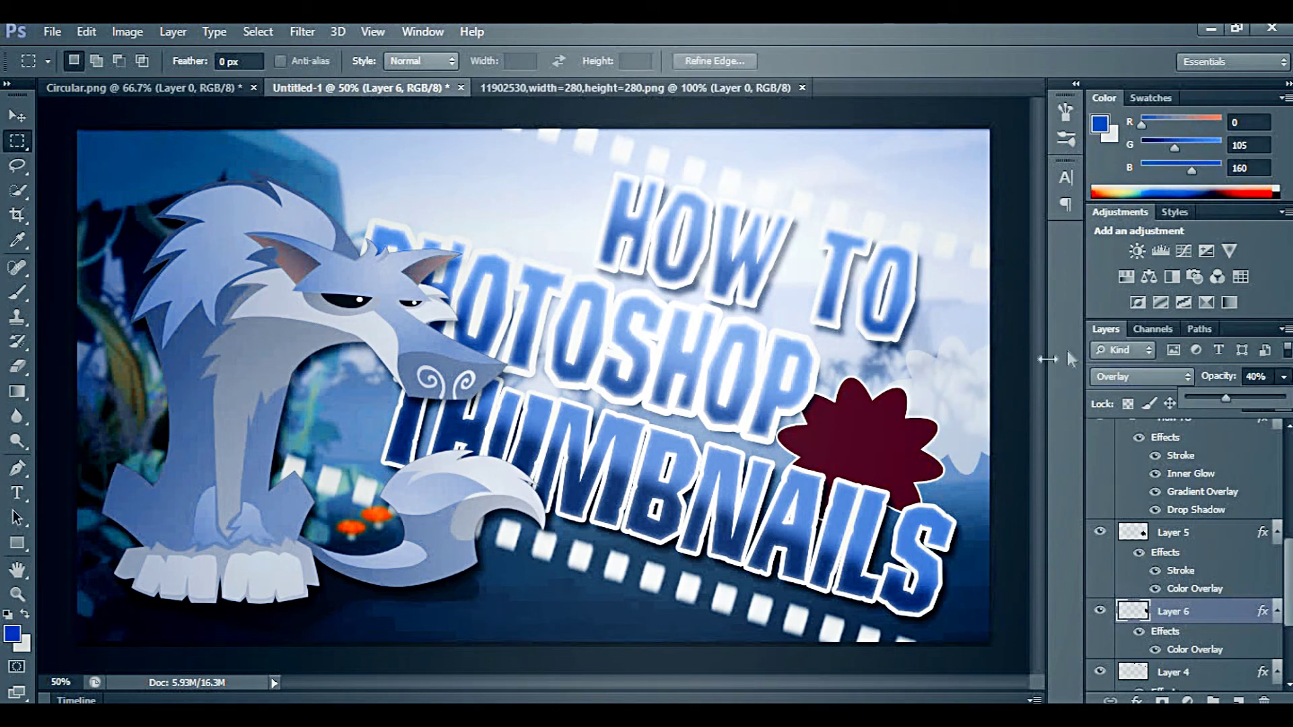
scroll(1227, 428, "up", 5)
Step: On a new top Layer 7, draw a vertical gradient and blend it as Overlay
key("ctrl+shift+alt+n")
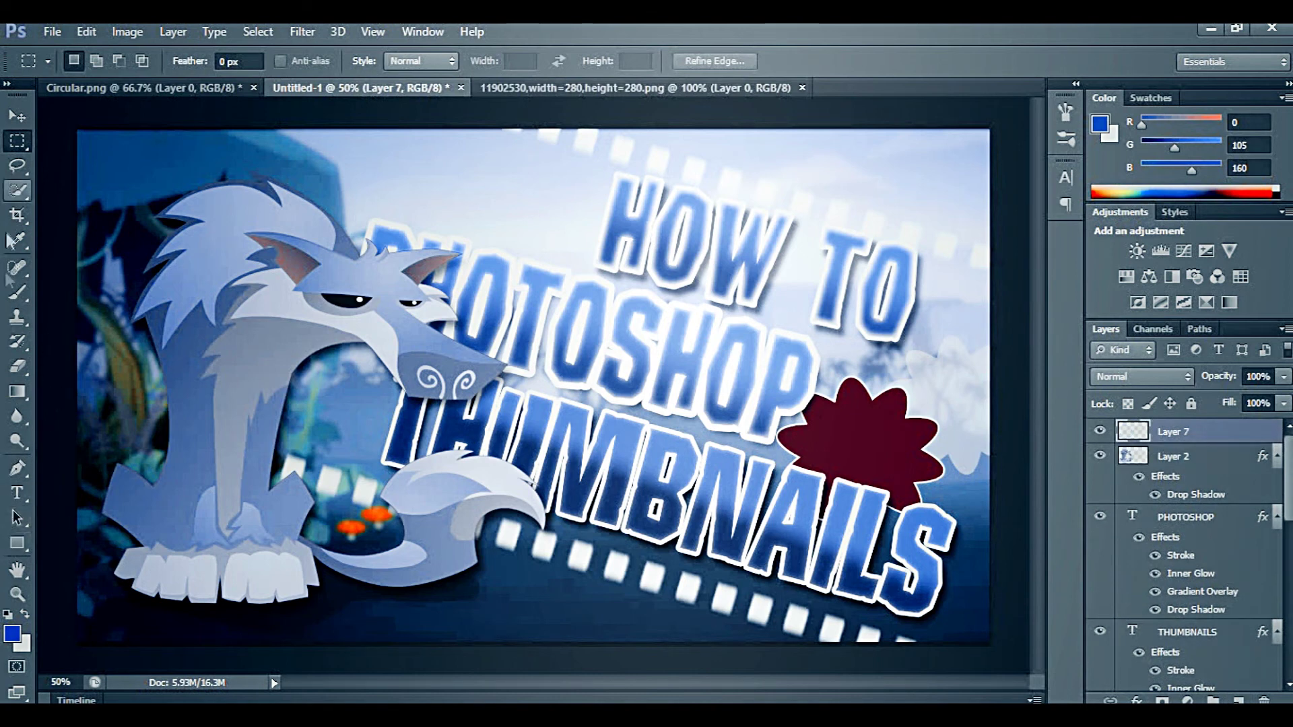
left_click(17, 391)
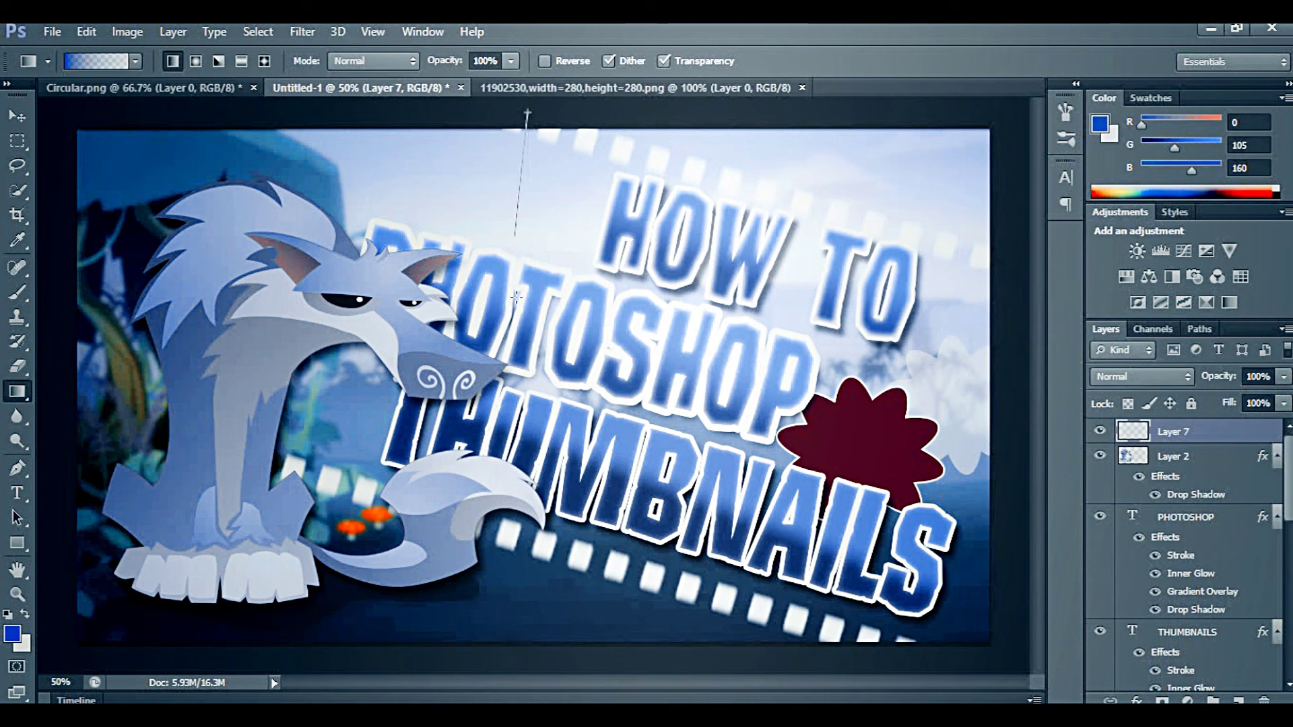
left_click_drag(516, 297, 528, 357)
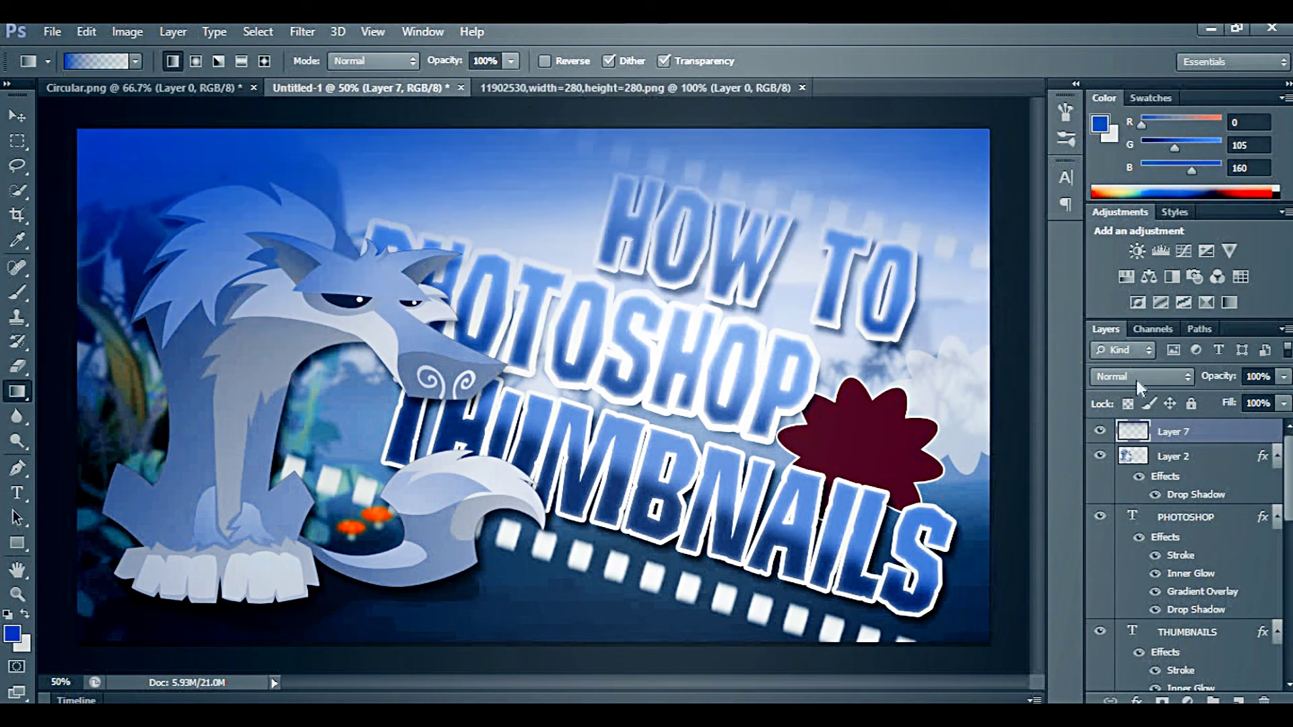
left_click(1137, 380)
left_click(1155, 256)
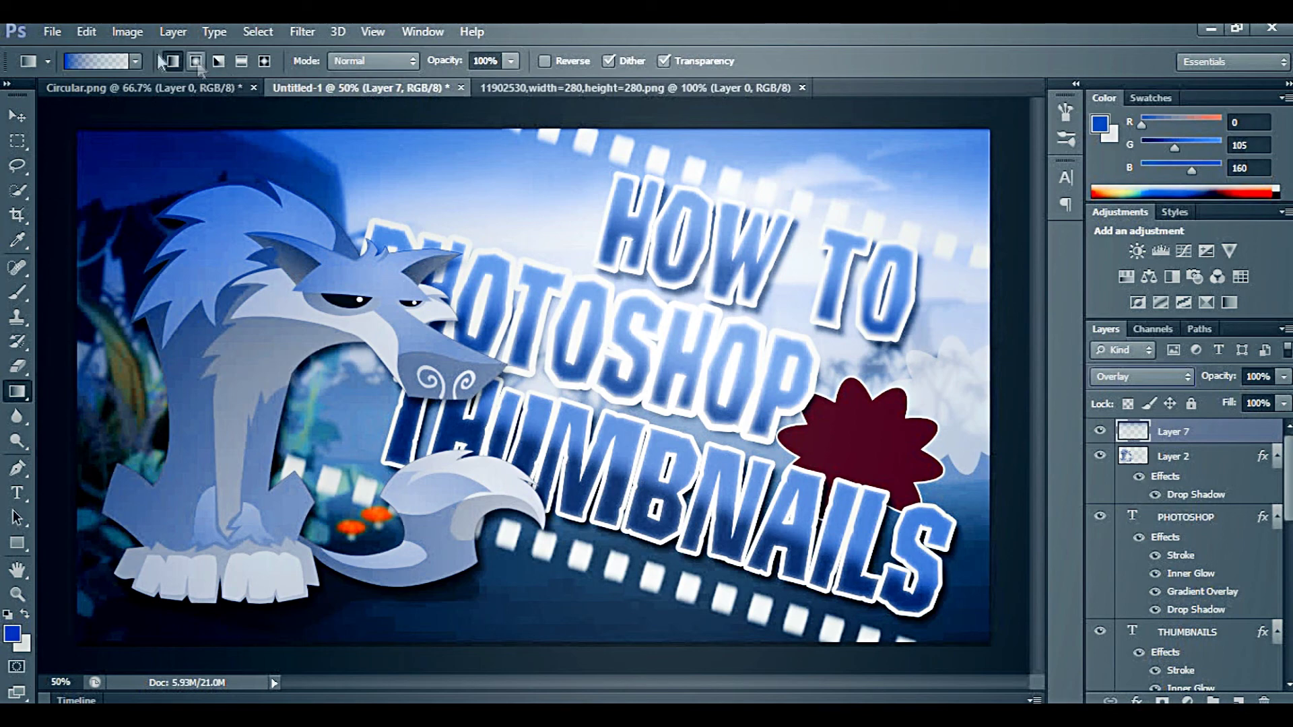
left_click(52, 31)
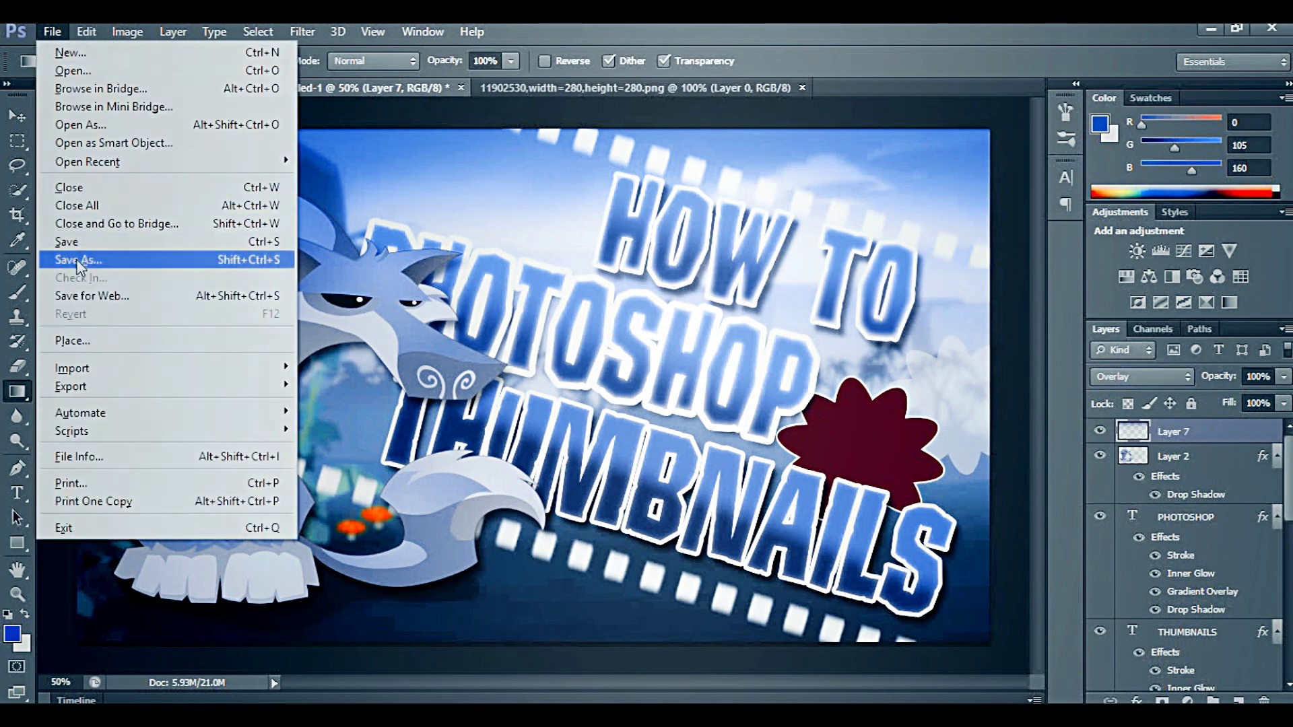
left_click(78, 265)
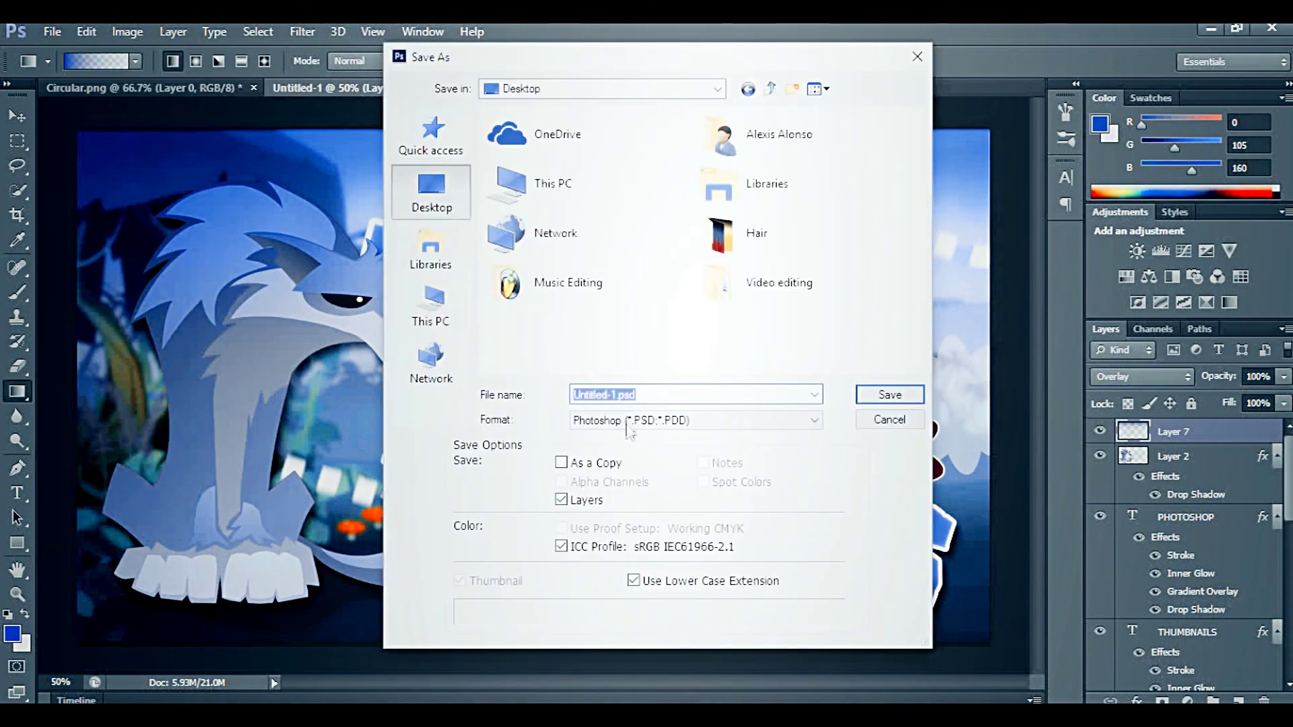
Step: Save the thumbnail to the Desktop as Untitled-1.jpg at JPEG Quality 12 (Maximum)
left_click(623, 421)
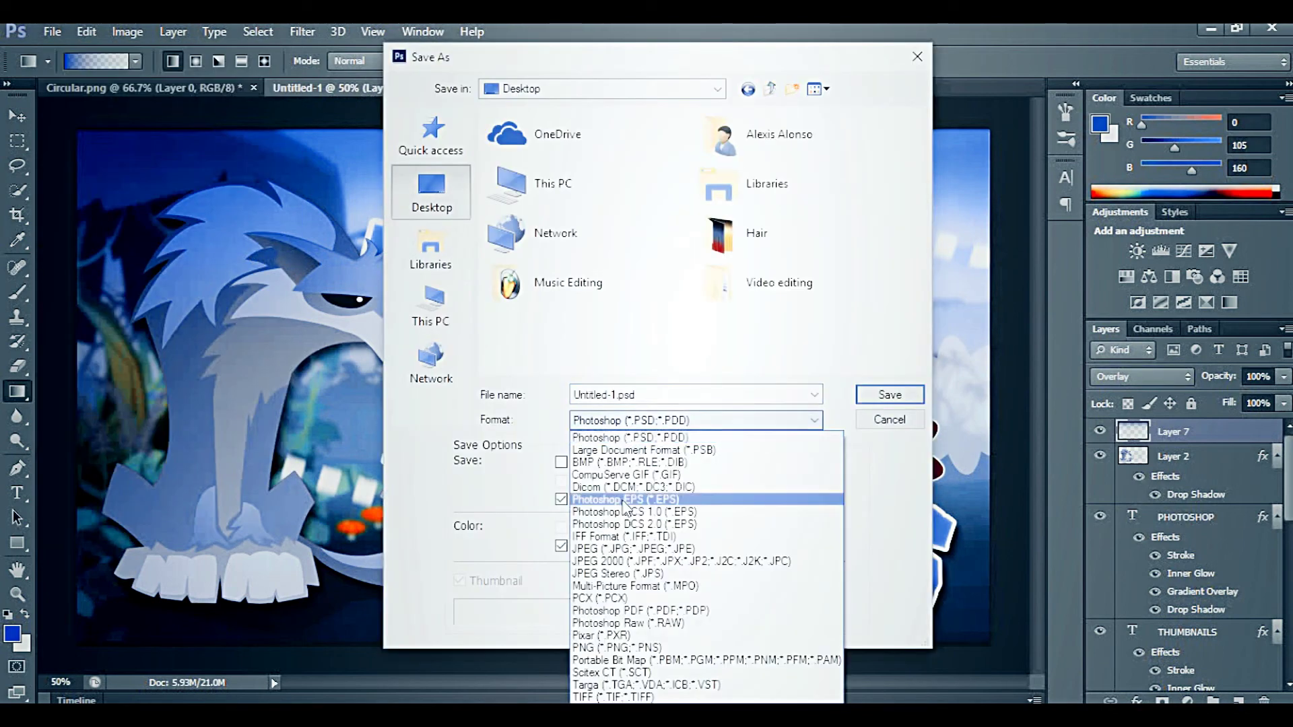
left_click(625, 549)
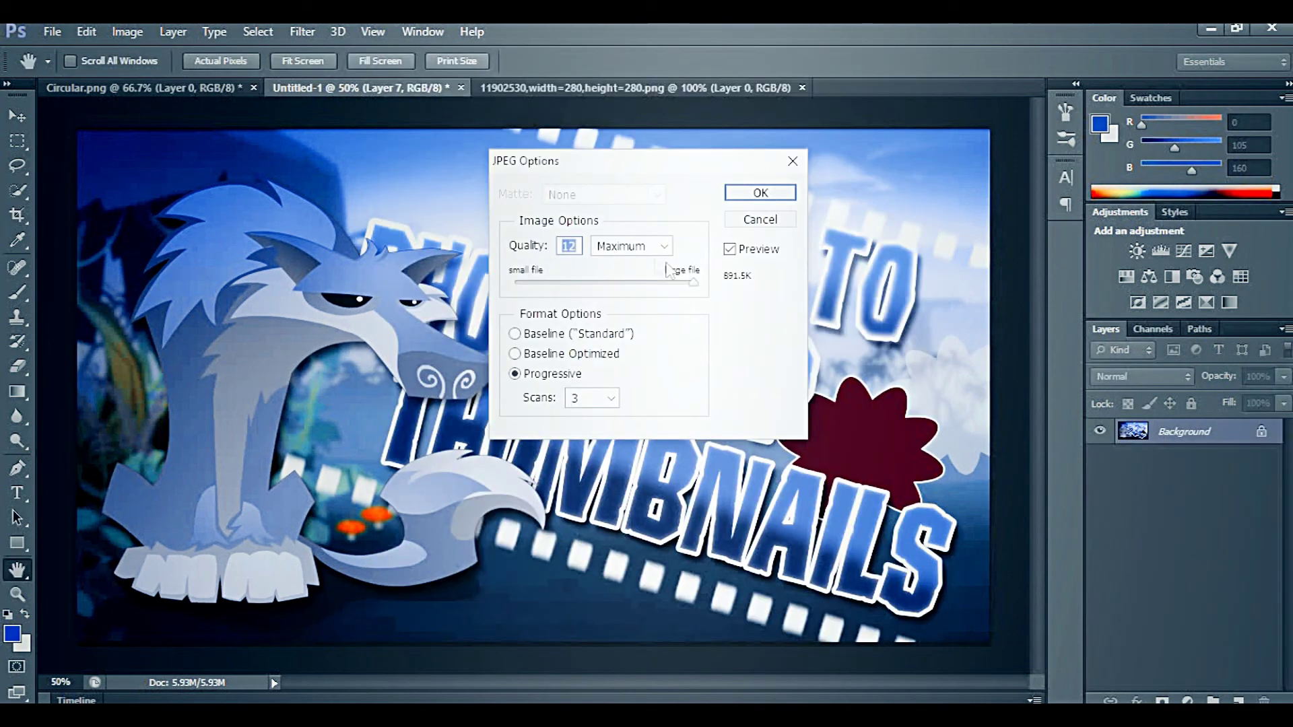
left_click(759, 194)
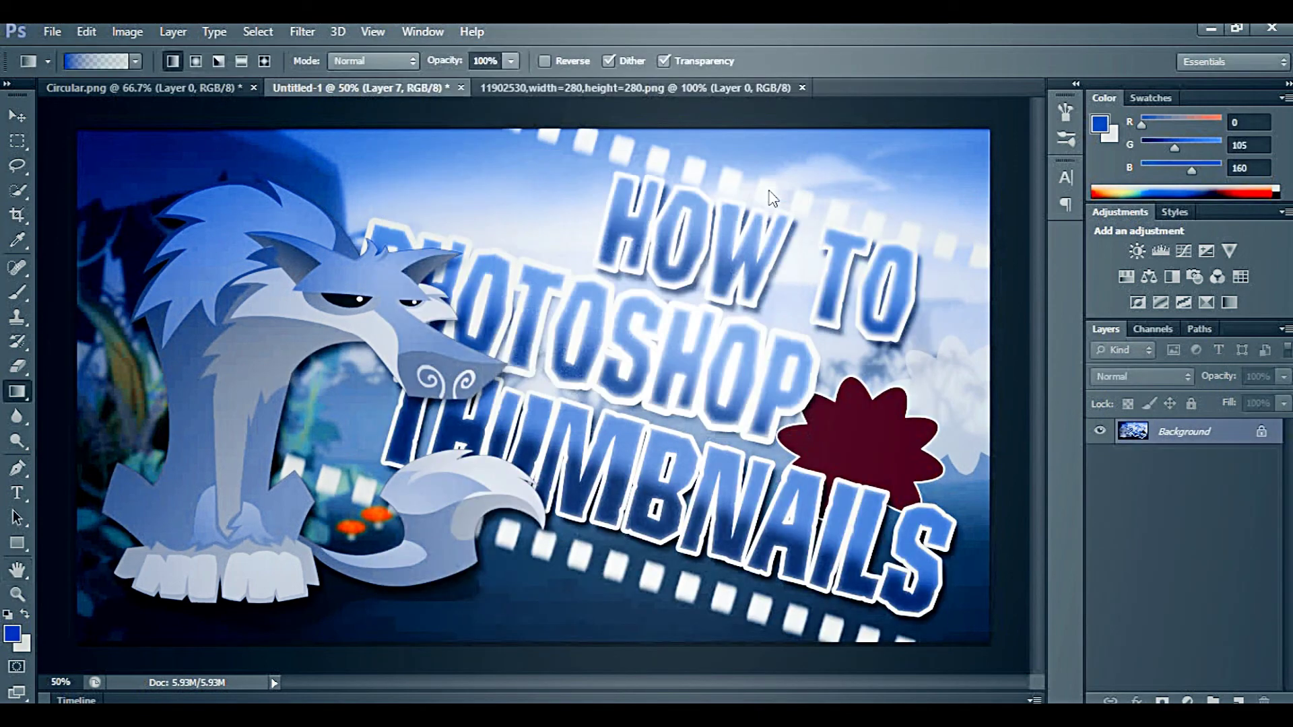